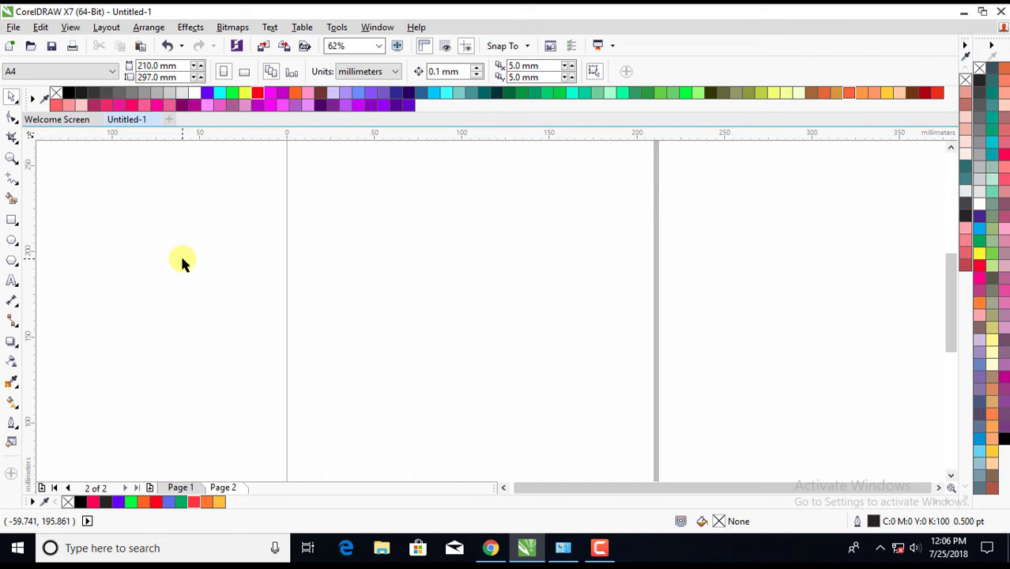
# - Draw a circle about 73.66 mm across near the page centre with the Ellipse tool
pyautogui.click(12, 241)
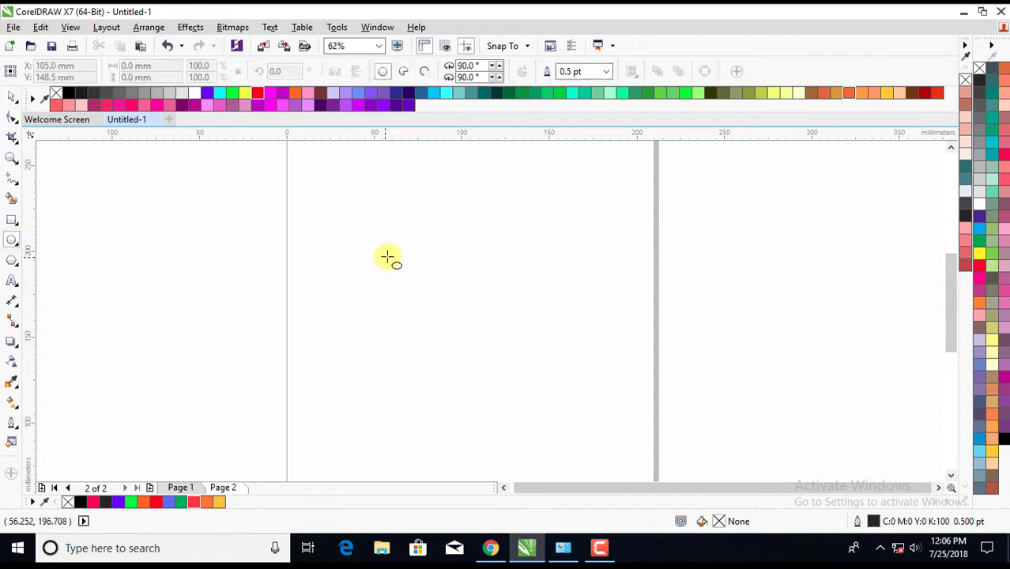
pyautogui.moveTo(383, 241); pyautogui.dragTo(509, 368)
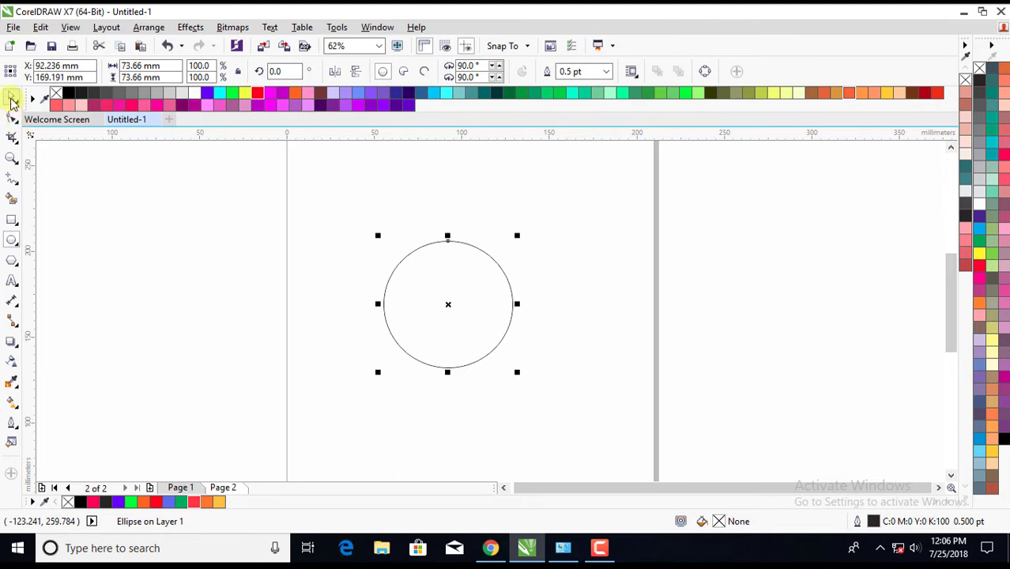
pyautogui.click(11, 99)
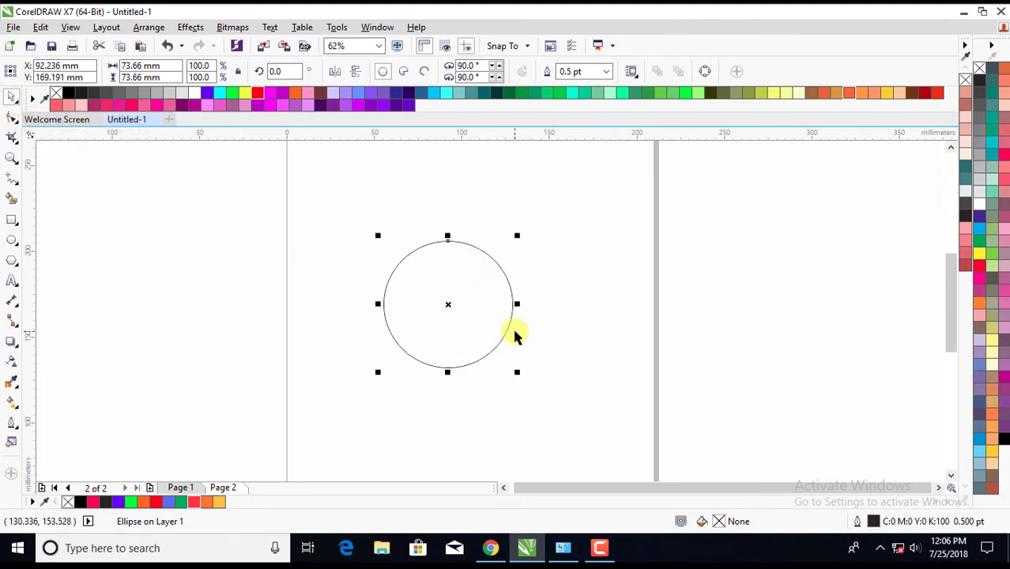
# - Set the circle's outline to 16 pt and shrink the ring in stages to 34.312 mm across
pyautogui.click(608, 72)
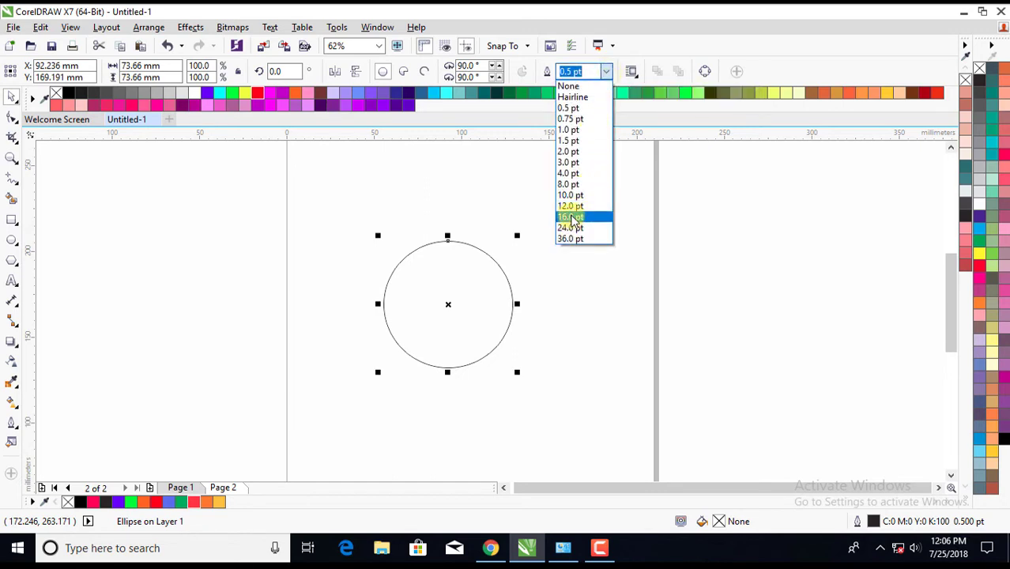
pyautogui.click(570, 217)
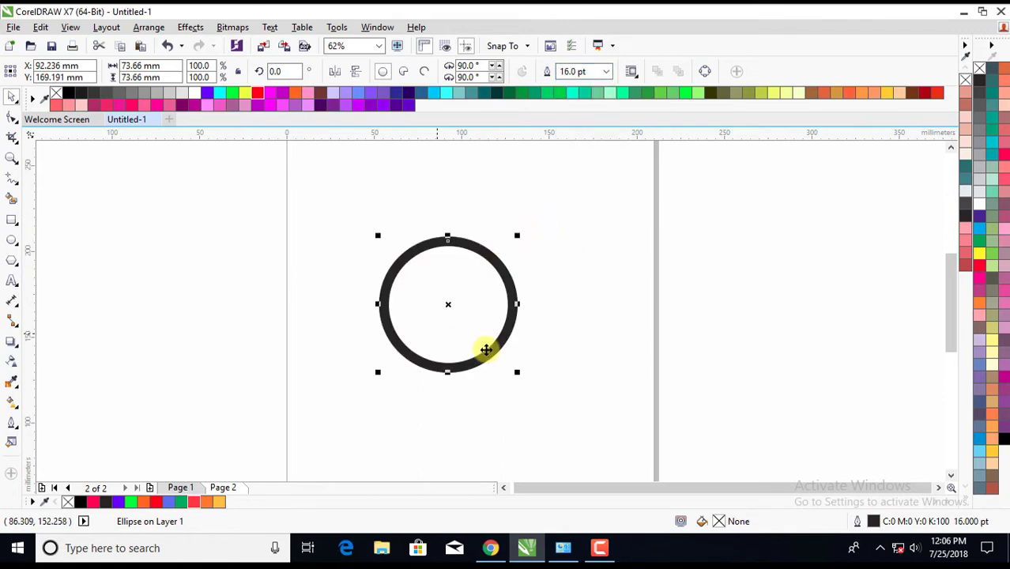
pyautogui.moveTo(517, 371); pyautogui.dragTo(476, 333)
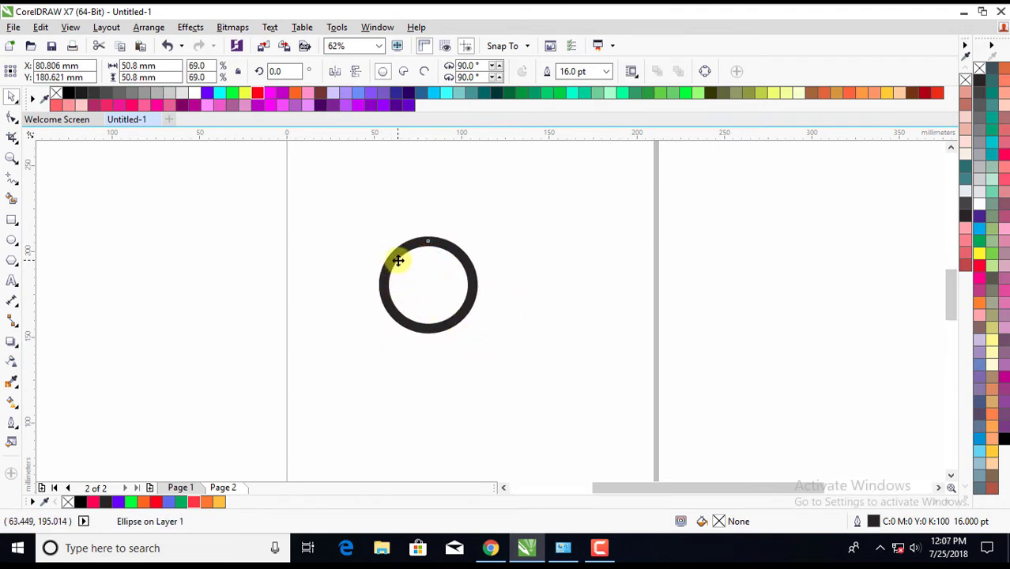
pyautogui.scroll(2, 397, 267)
pyautogui.moveTo(551, 401)
pyautogui.mouseDown()
pyautogui.moveTo(507, 357)
pyautogui.moveTo(552, 332)
pyautogui.mouseUp()
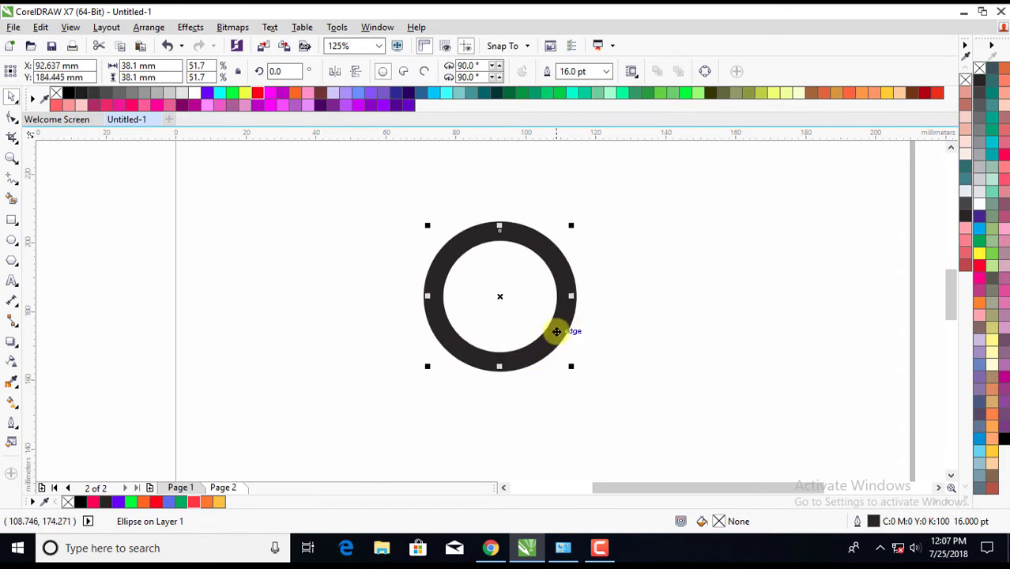
pyautogui.scroll(2, 507, 316)
pyautogui.scroll(-2, 505, 304)
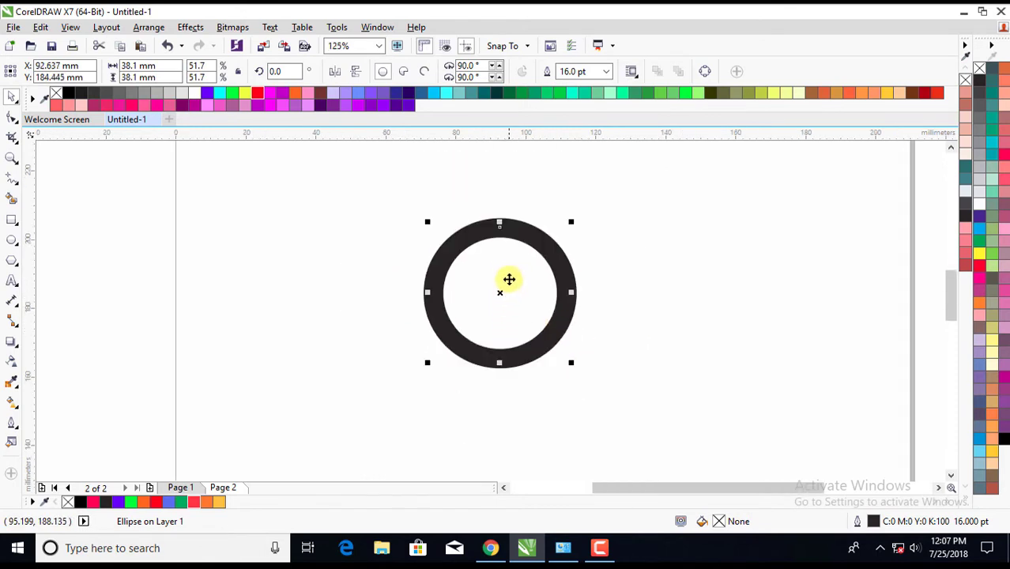
pyautogui.moveTo(572, 366); pyautogui.dragTo(558, 350)
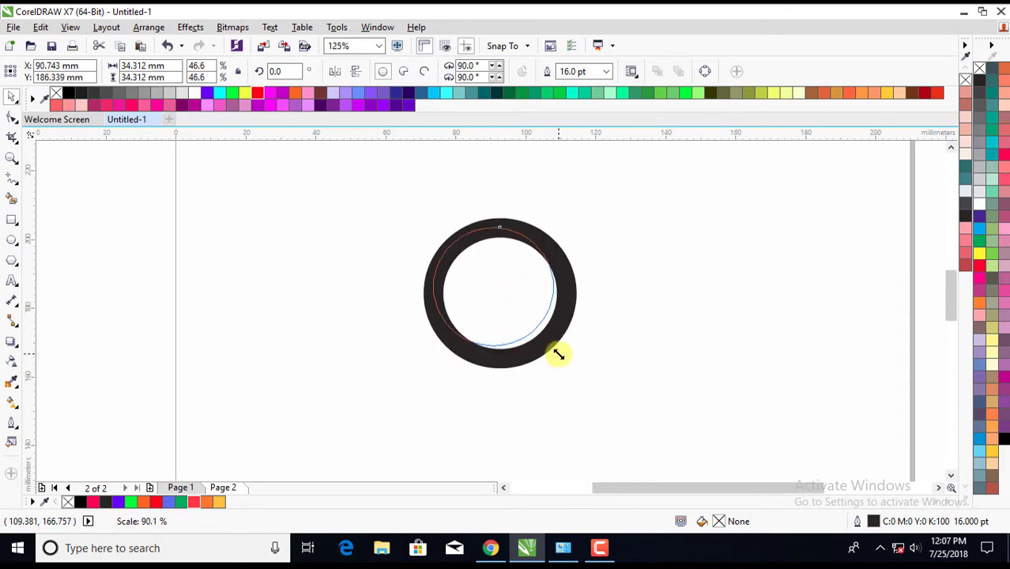
pyautogui.scroll(2, 501, 296)
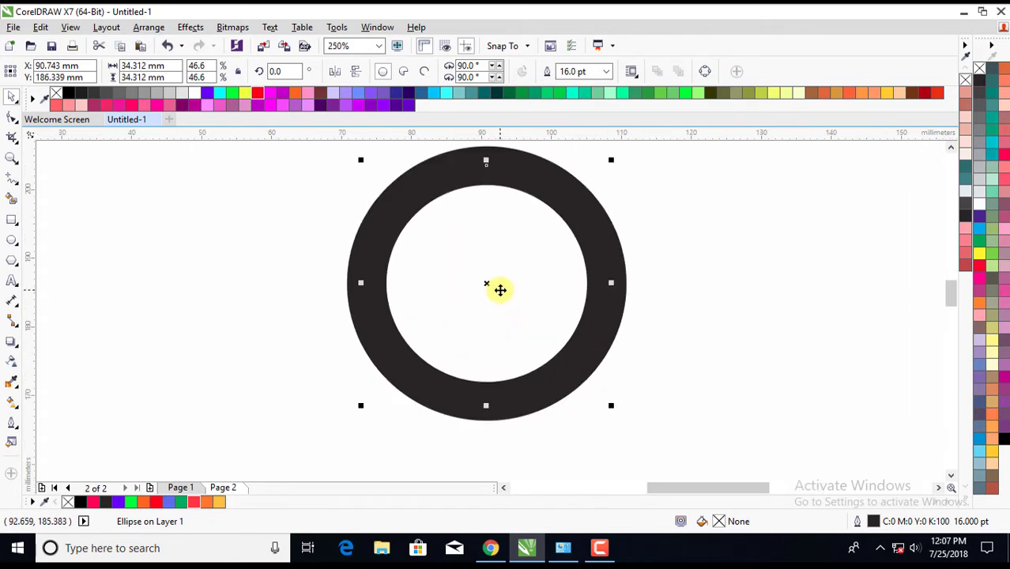
pyautogui.scroll(-2, 501, 290)
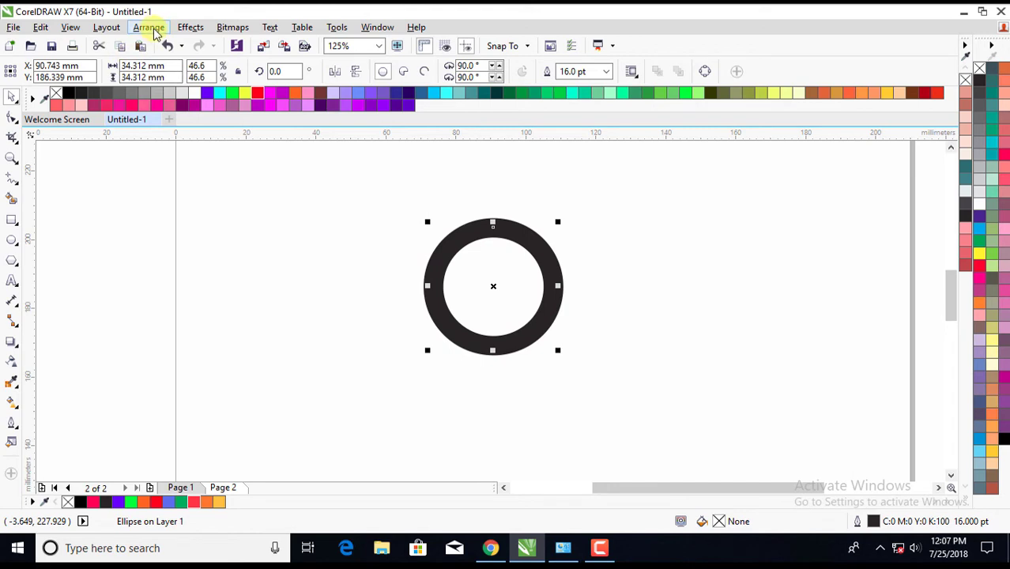
# - Convert the ring's 16 pt outline into a black-filled curve object with Convert Outline to Object
pyautogui.click(155, 33)
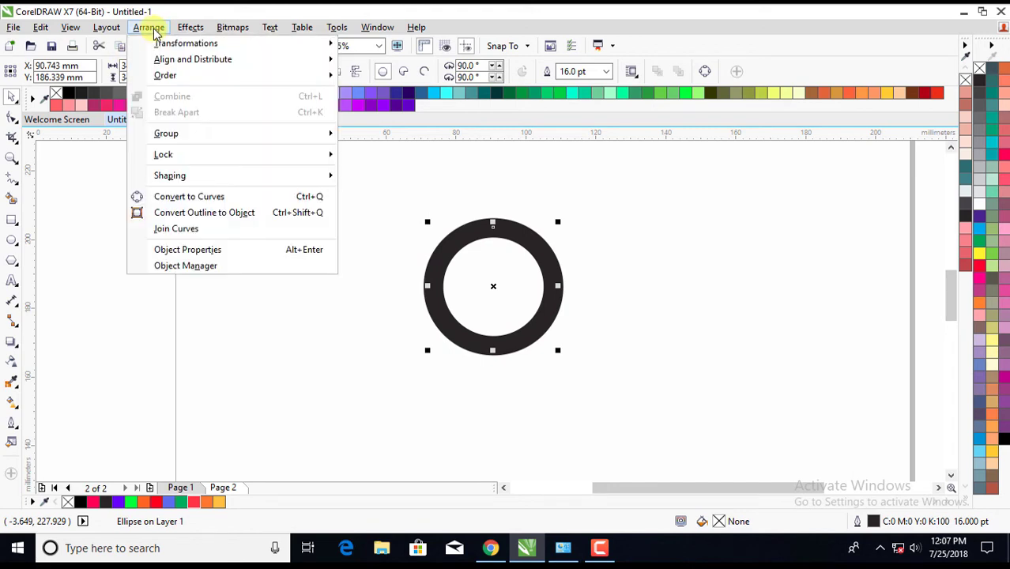
pyautogui.click(220, 213)
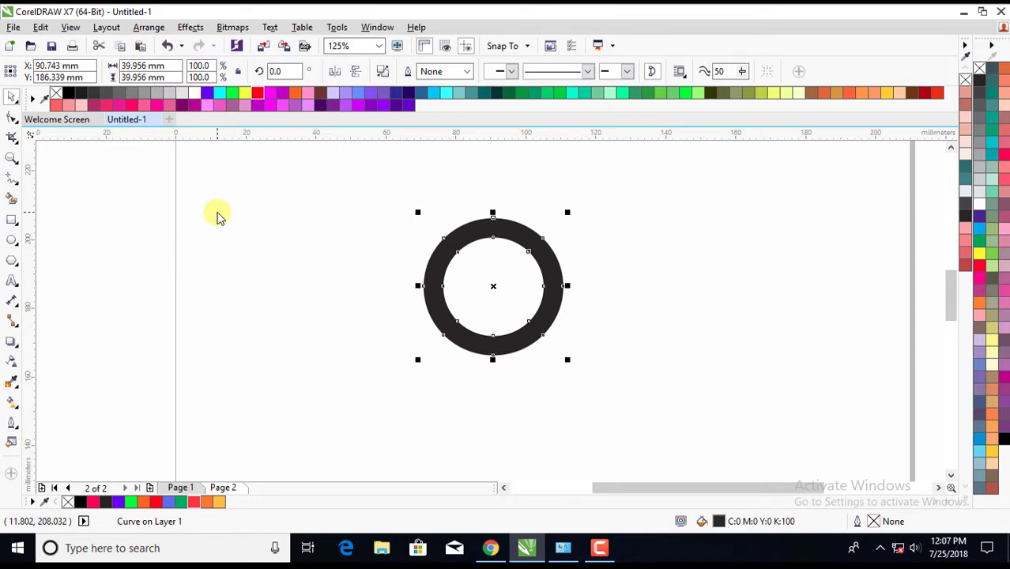
pyautogui.click(585, 289)
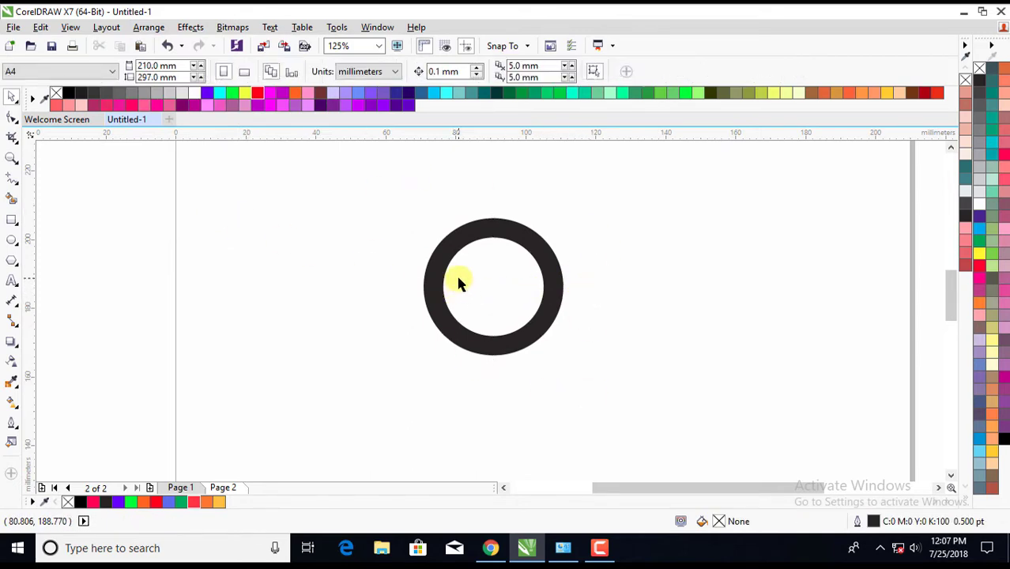
pyautogui.click(12, 220)
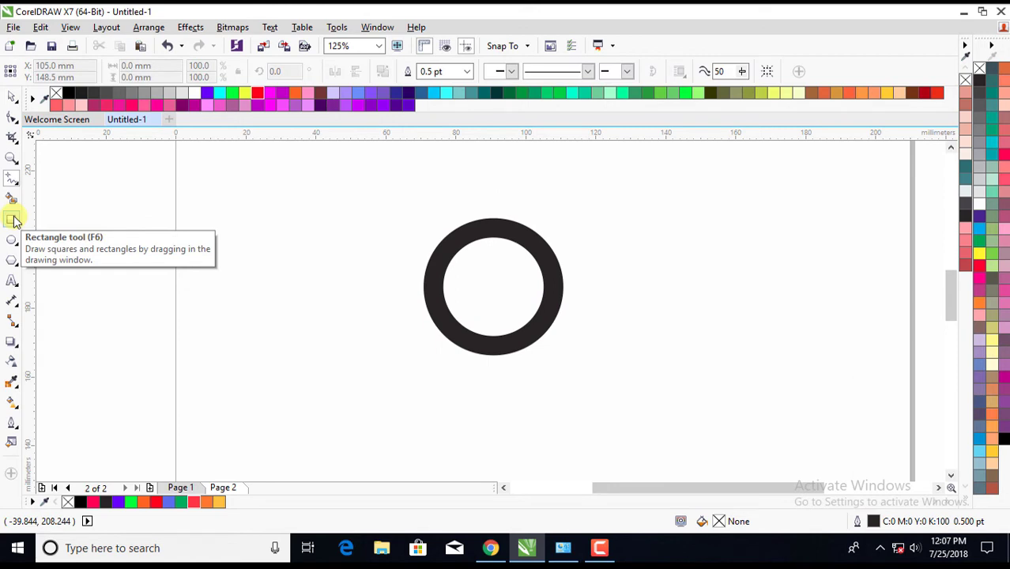
# - Draw a small rectangle right of the ring and rotate it about 26.7°
pyautogui.click(12, 221)
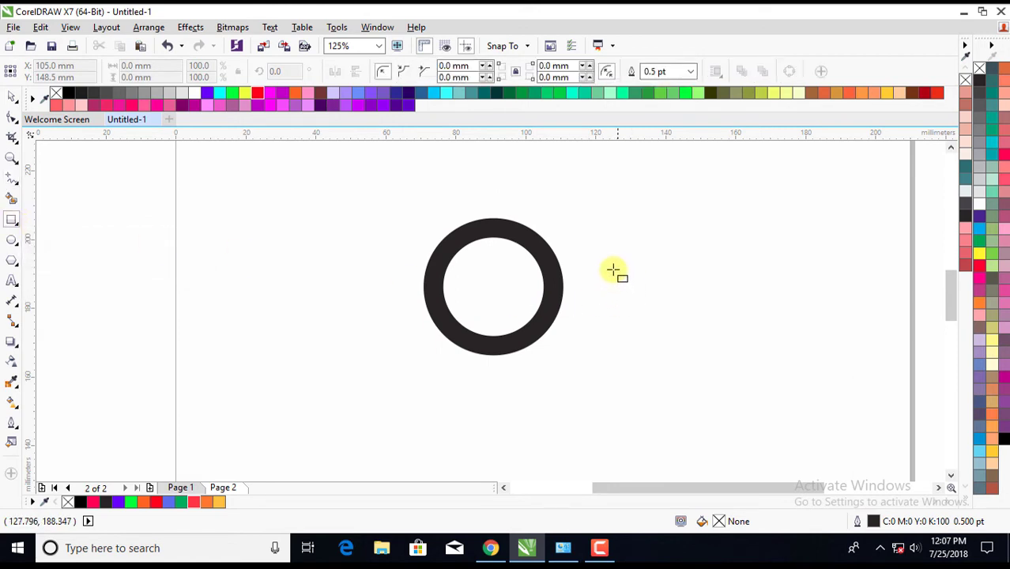
pyautogui.moveTo(588, 250); pyautogui.dragTo(677, 282)
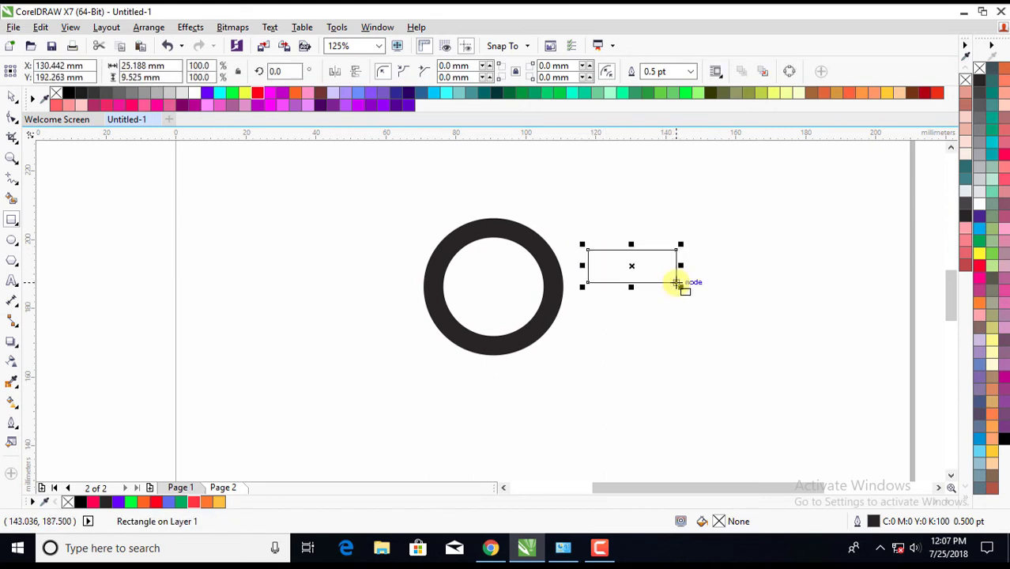
pyautogui.press('space')
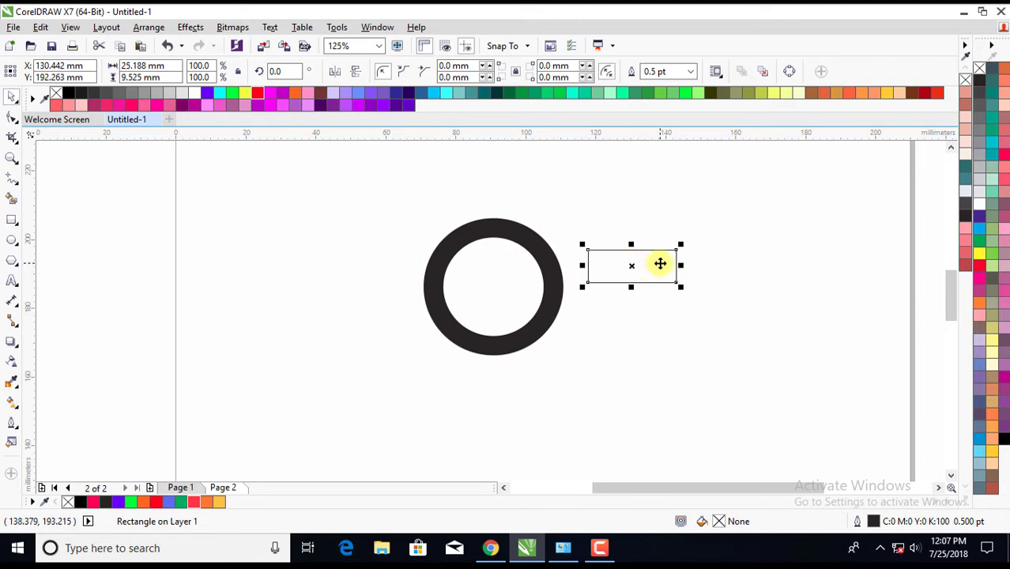
pyautogui.click(659, 263)
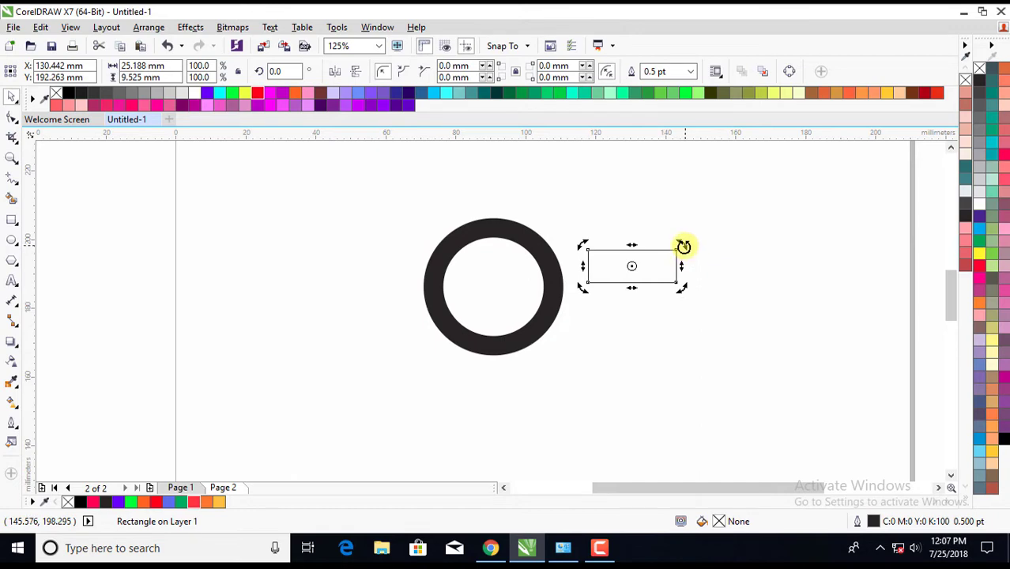
pyautogui.moveTo(683, 247)
pyautogui.mouseDown()
pyautogui.moveTo(662, 229)
pyautogui.moveTo(581, 236)
pyautogui.mouseUp()
pyautogui.click(658, 249)
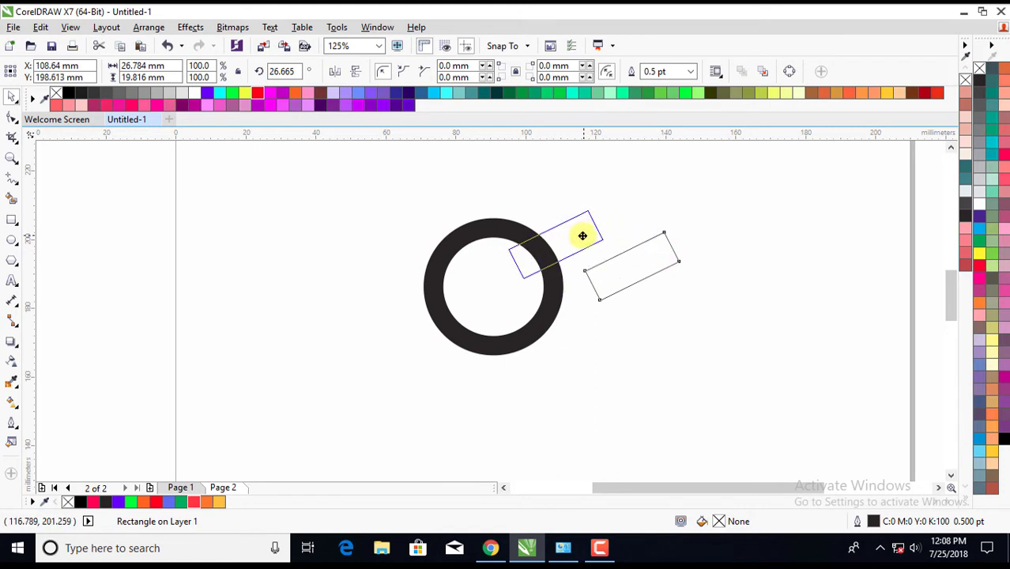
# - Move the tilted rectangle across the ring's upper-right edge
pyautogui.moveTo(581, 236); pyautogui.dragTo(569, 244)
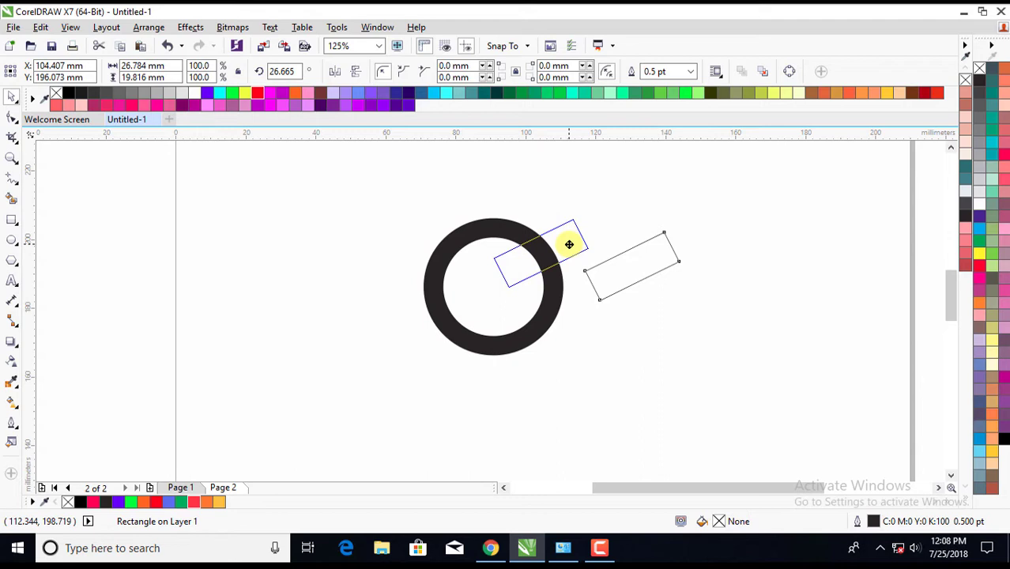
pyautogui.moveTo(568, 244); pyautogui.dragTo(569, 244)
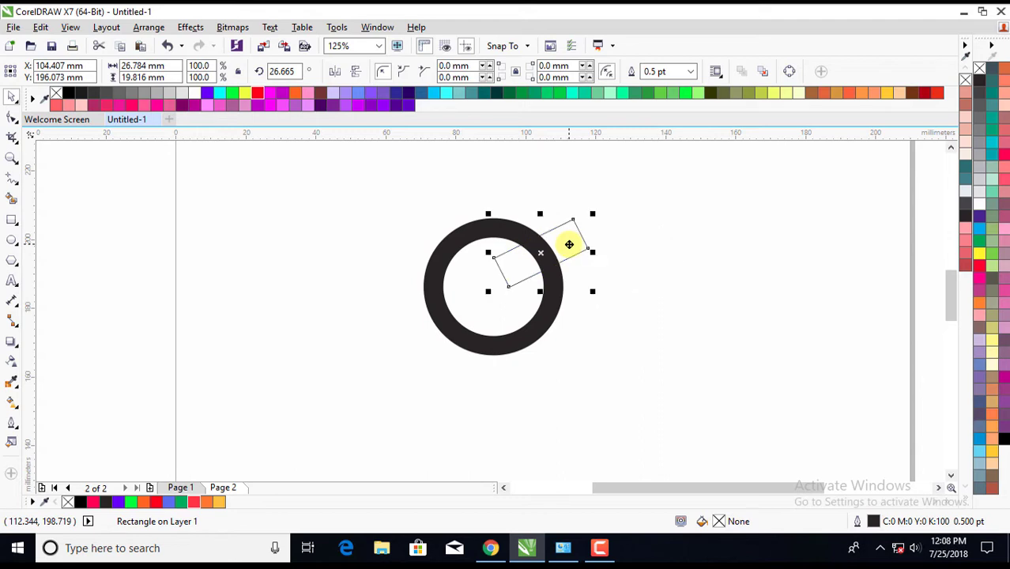
pyautogui.click(631, 221)
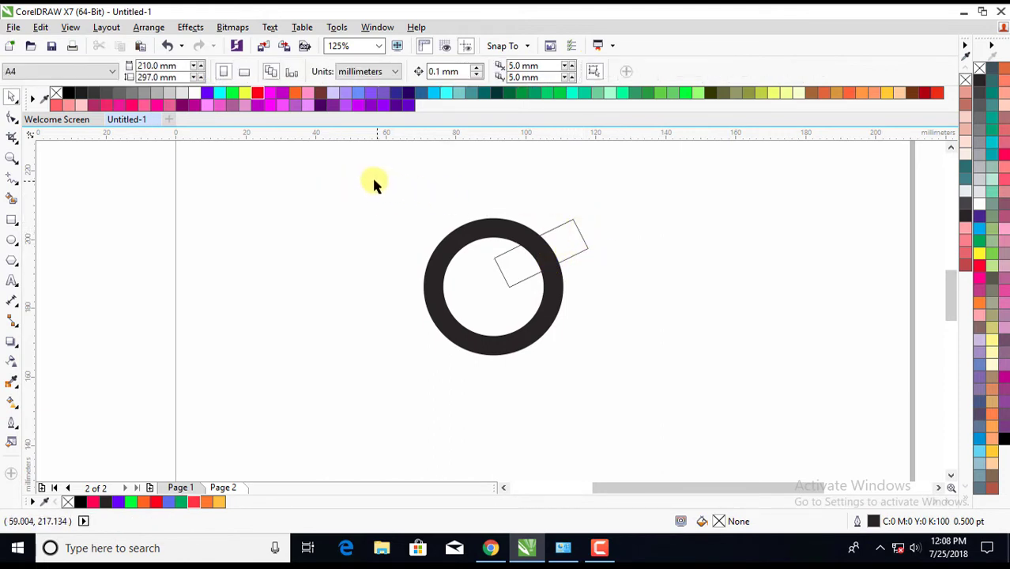
pyautogui.moveTo(367, 181); pyautogui.dragTo(624, 388)
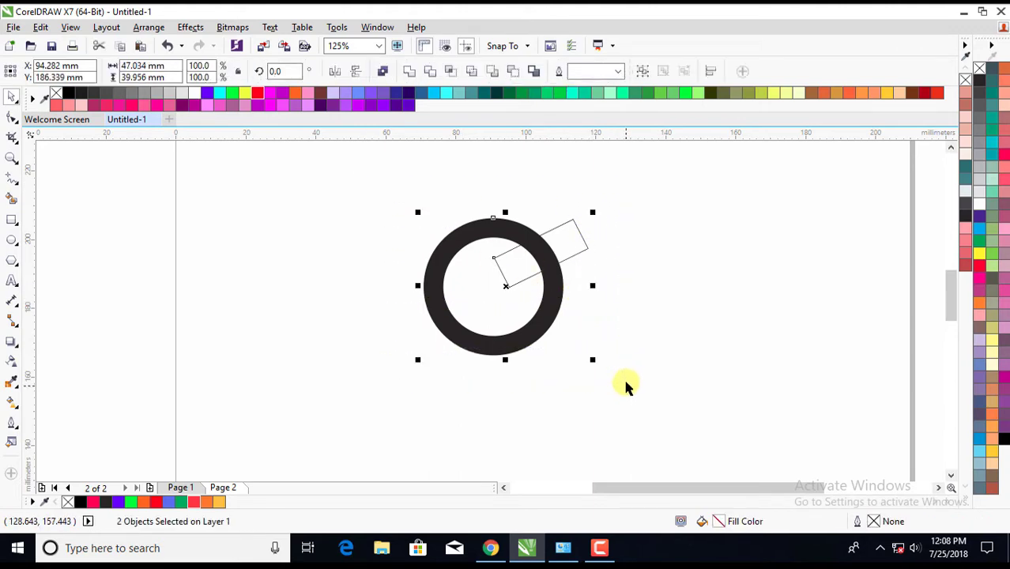
pyautogui.click(431, 72)
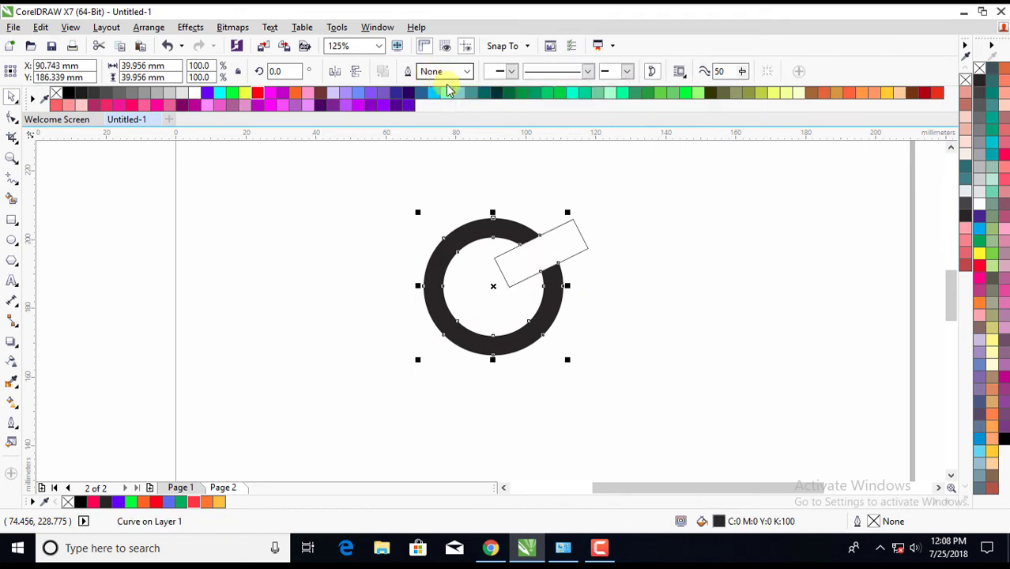
pyautogui.click(637, 225)
pyautogui.click(564, 229)
pyautogui.rightClick(565, 233)
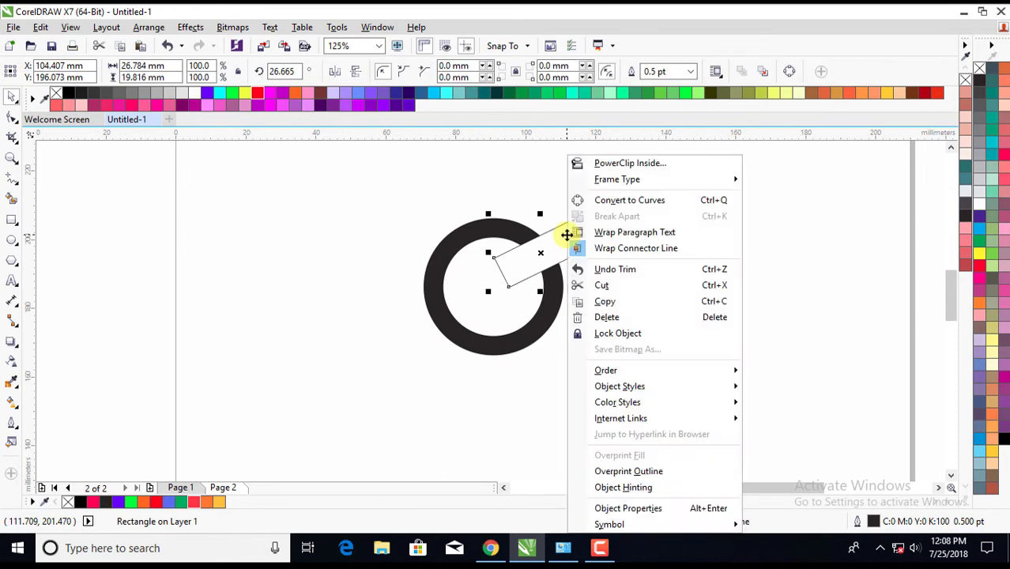
pyautogui.click(608, 320)
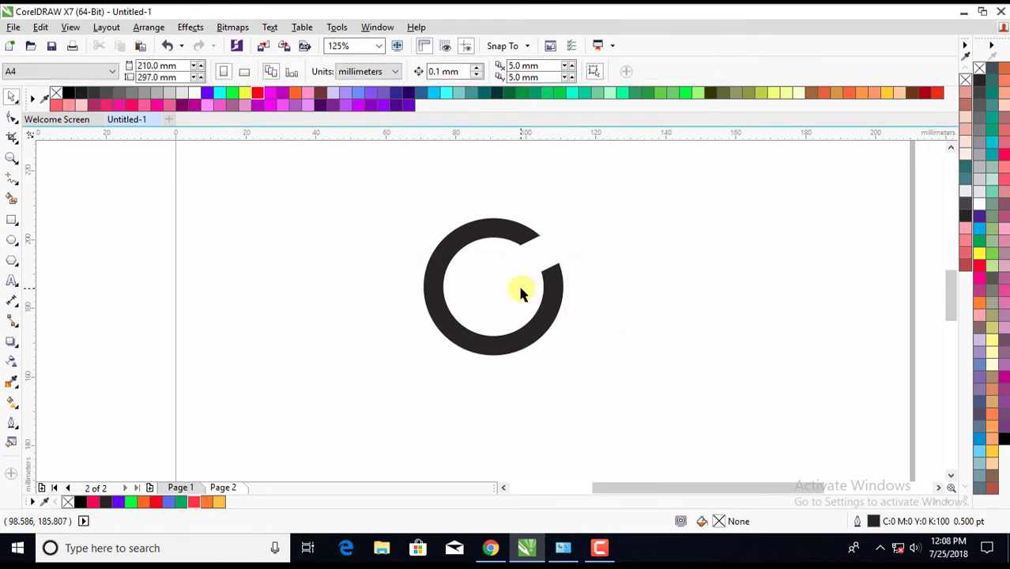
pyautogui.scroll(2, 499, 263)
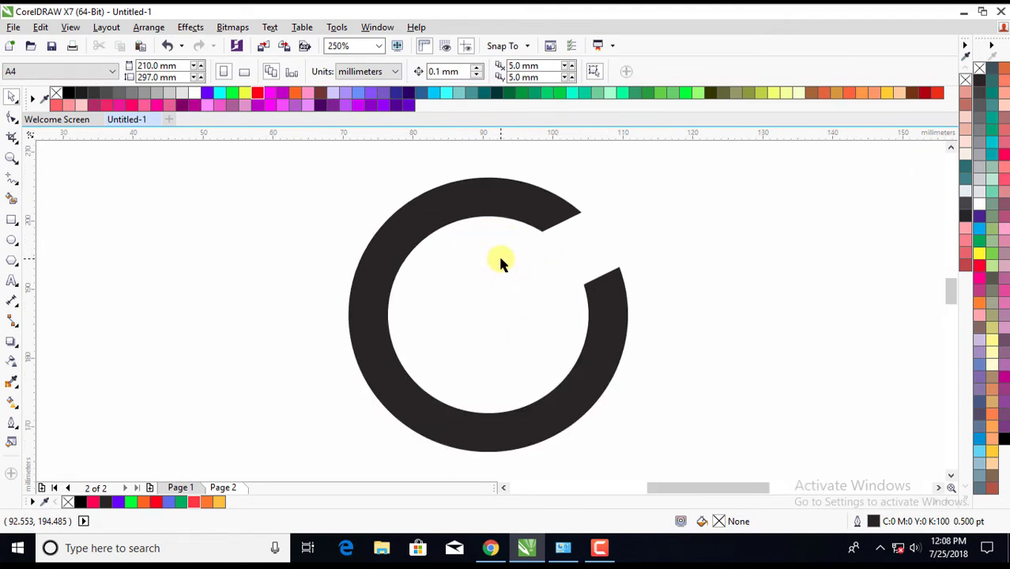
pyautogui.scroll(-2, 500, 264)
pyautogui.scroll(2, 504, 277)
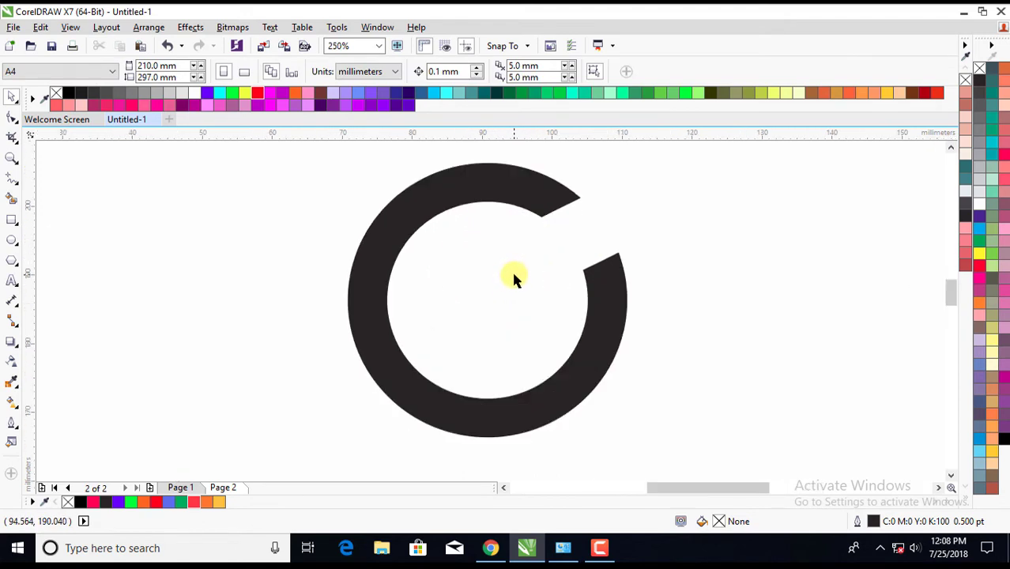
pyautogui.scroll(-2, 512, 277)
pyautogui.scroll(2, 509, 286)
pyautogui.scroll(-2, 509, 286)
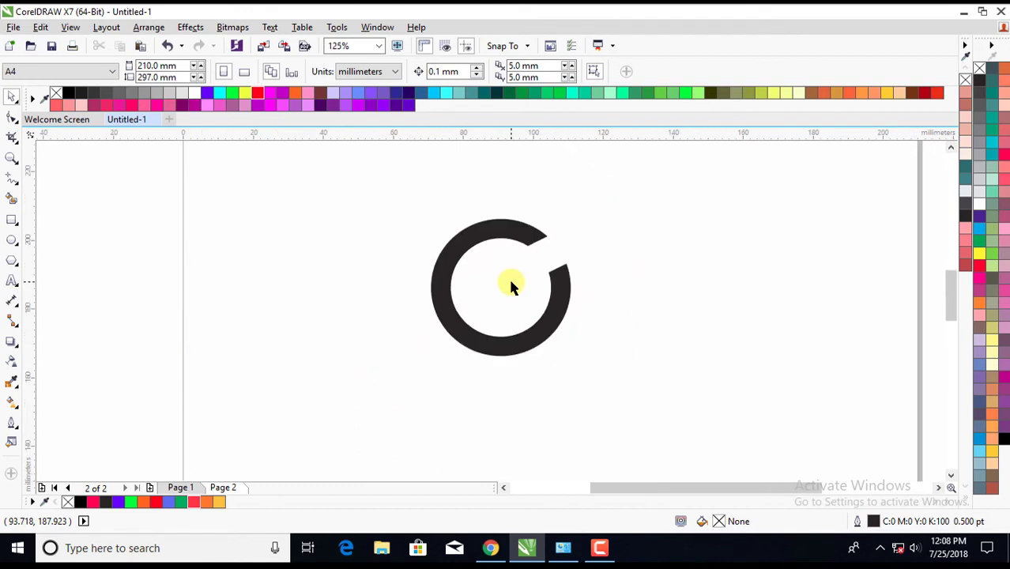
# - Draw a horizontal line about 24.6 mm long right of the ring with a 16 pt outline
pyautogui.click(14, 183)
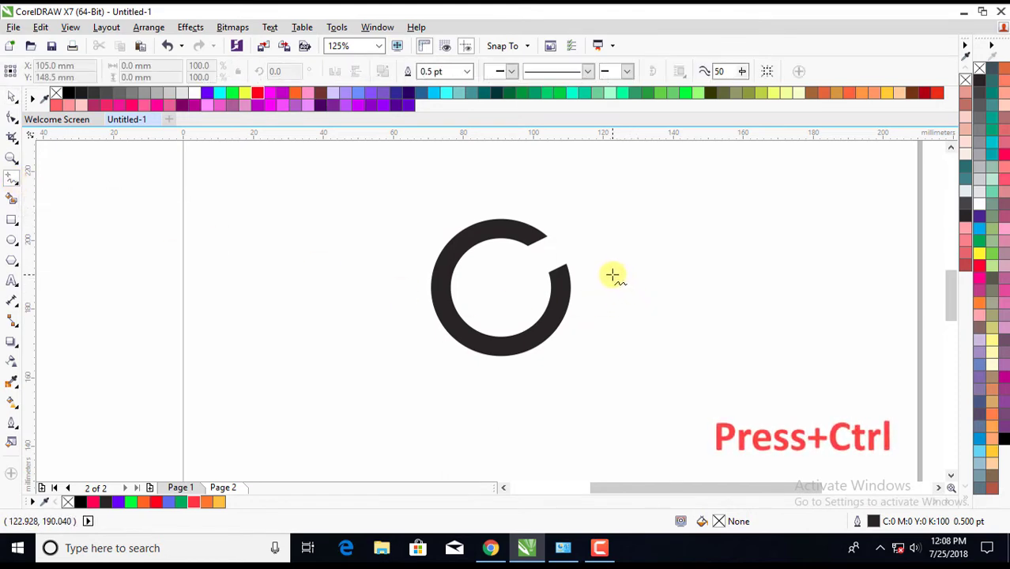
pyautogui.click(613, 275)
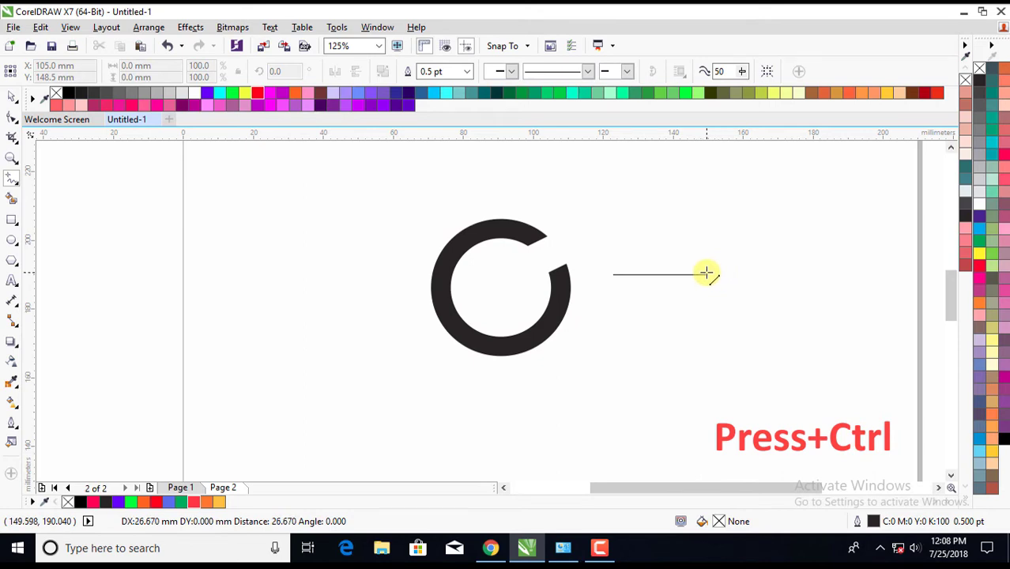
pyautogui.click(703, 274)
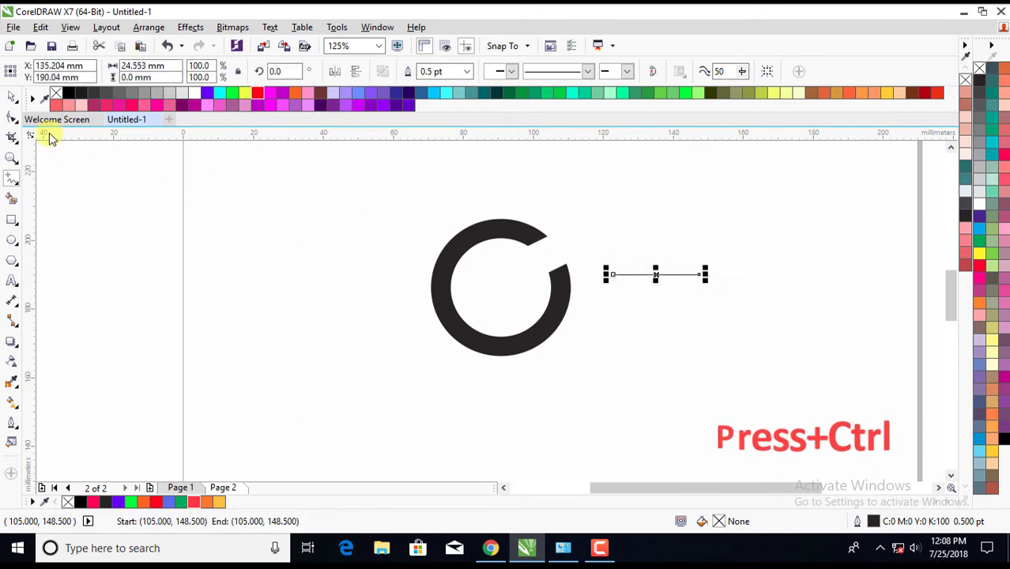
pyautogui.click(11, 98)
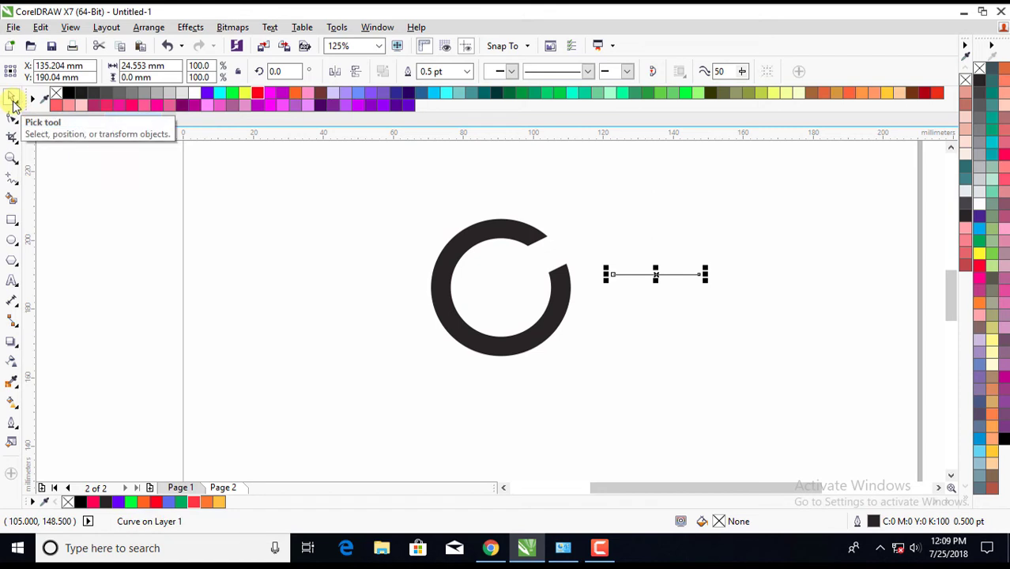
pyautogui.click(467, 72)
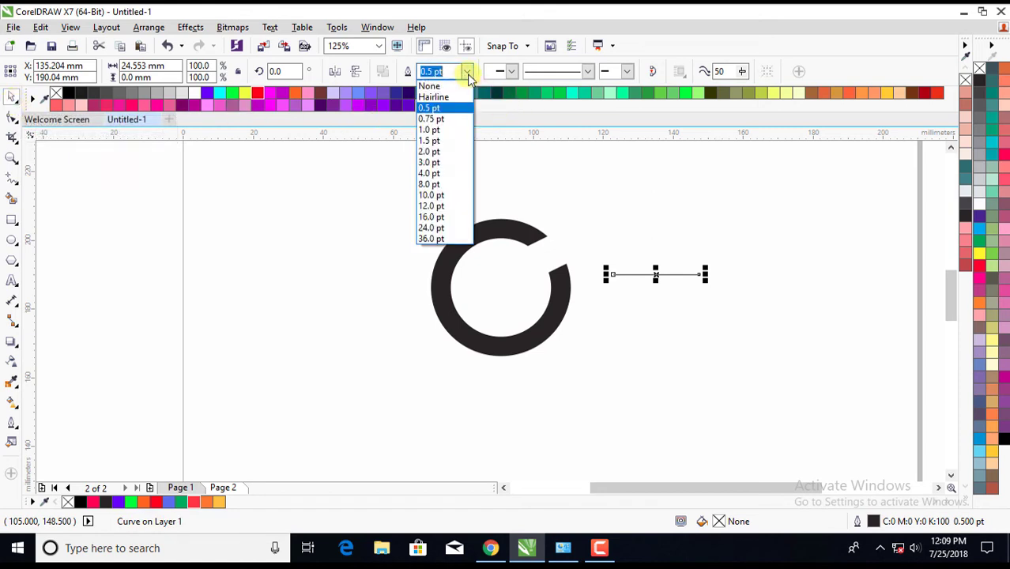
pyautogui.click(433, 218)
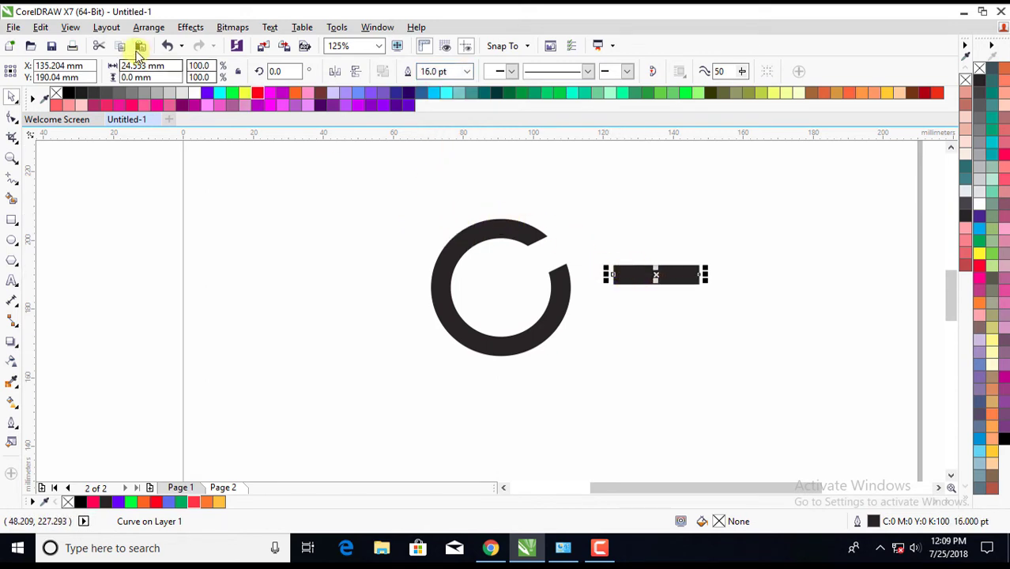
# - Convert the thick line to a filled bar and position it across the ring's middle
pyautogui.click(149, 27)
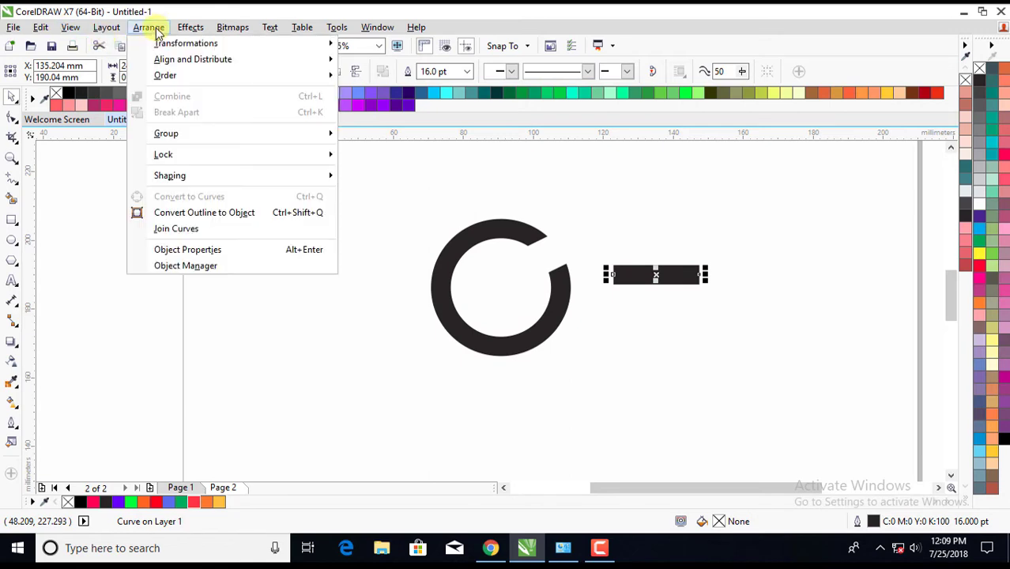
pyautogui.click(241, 215)
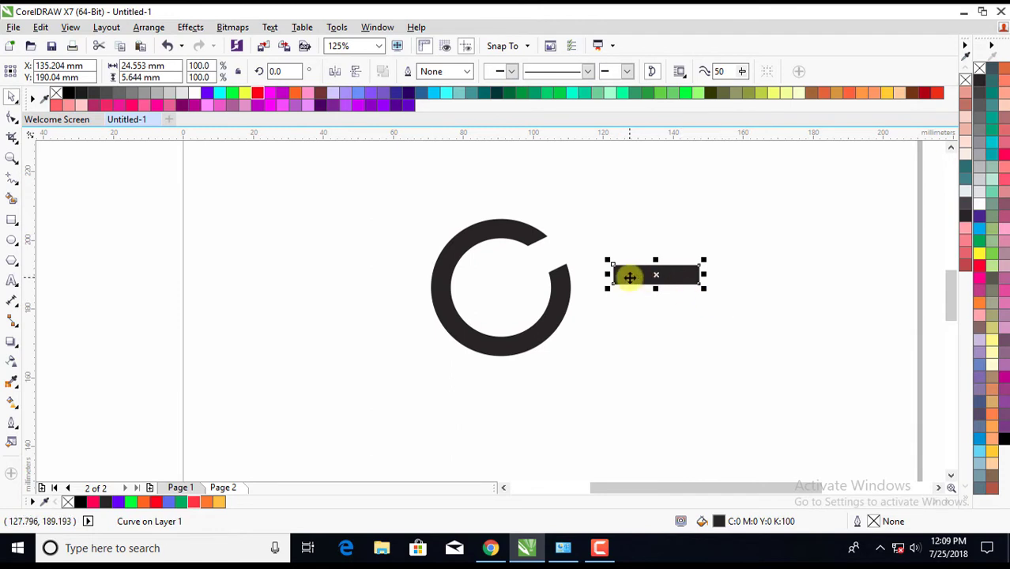
pyautogui.moveTo(630, 276); pyautogui.dragTo(498, 289)
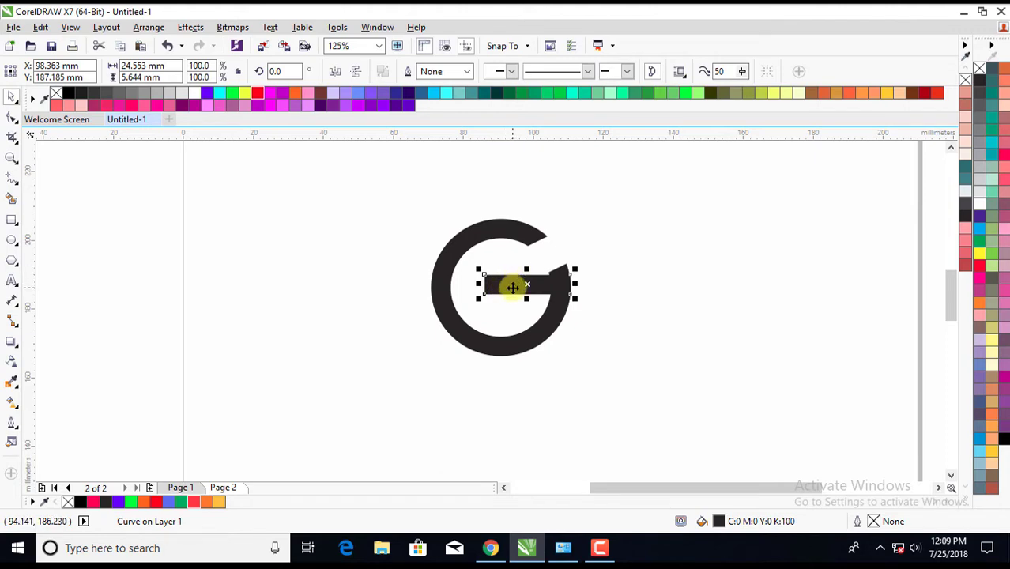
pyautogui.scroll(2, 513, 287)
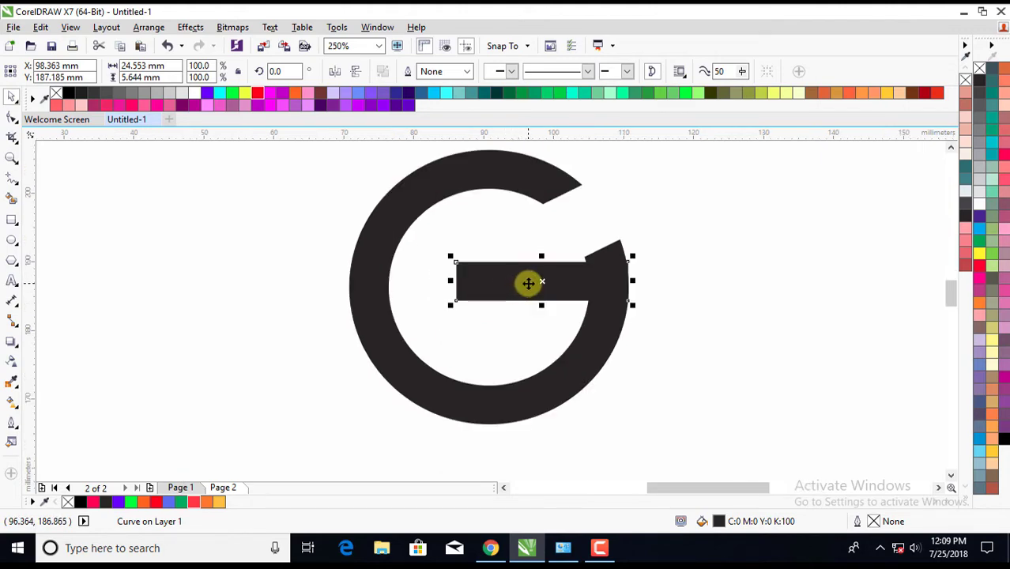
pyautogui.moveTo(528, 283); pyautogui.dragTo(528, 290)
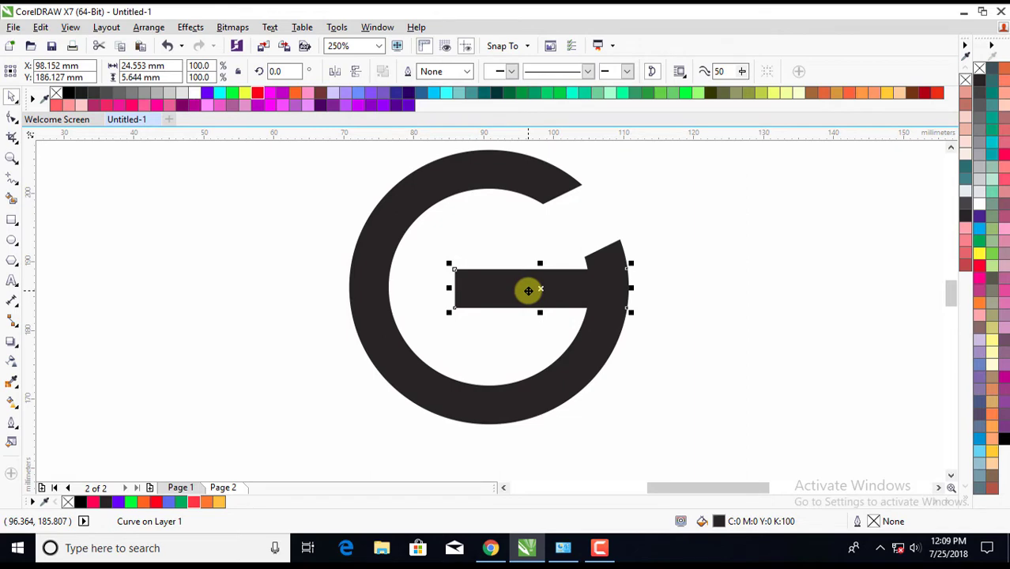
pyautogui.click(744, 283)
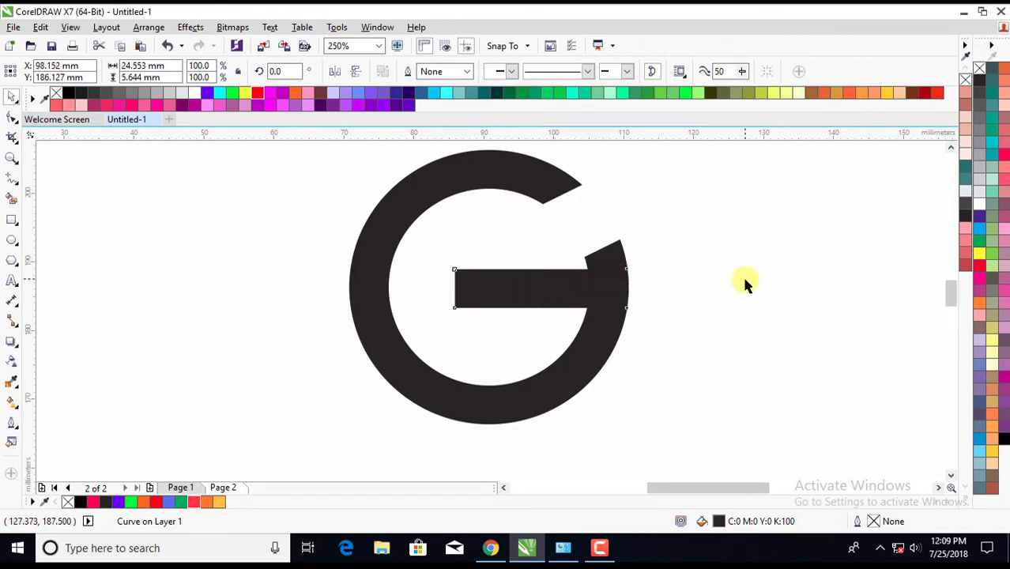
pyautogui.click(744, 283)
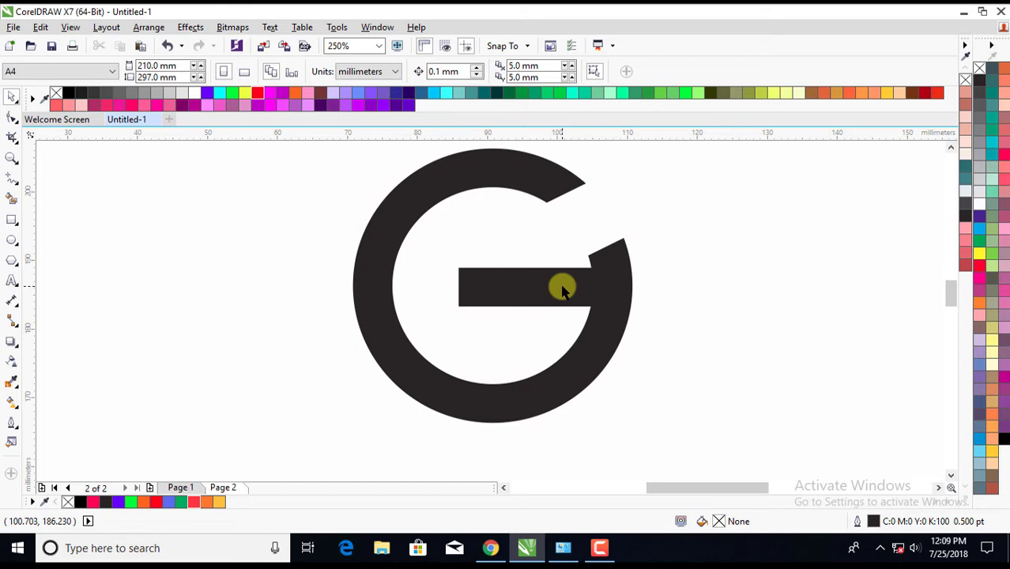
# - Weld the crossbar and ring together into a single G-shaped curve
pyautogui.click(562, 291)
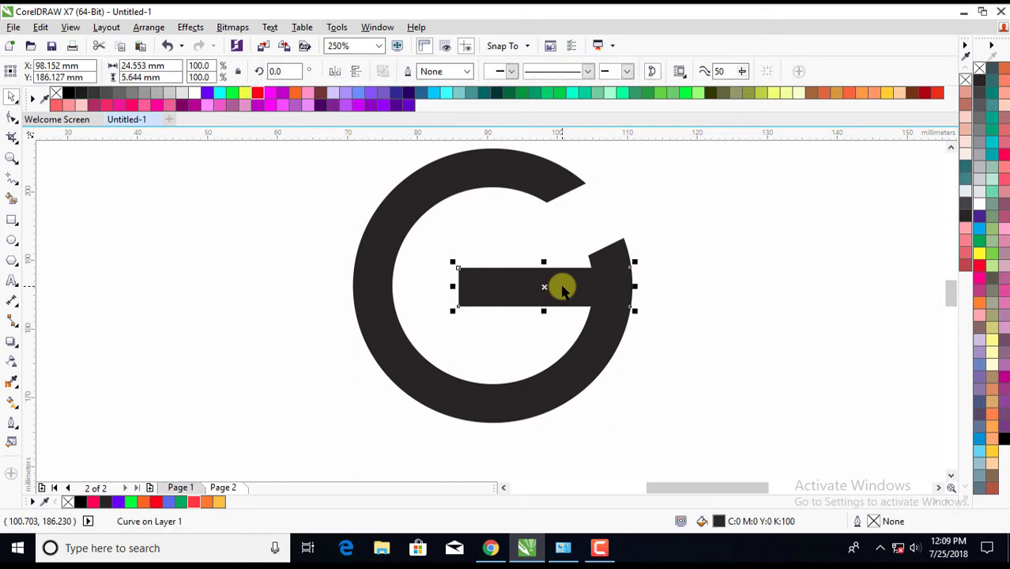
pyautogui.keyDown('shift'); pyautogui.click(553, 385); pyautogui.keyUp('shift')
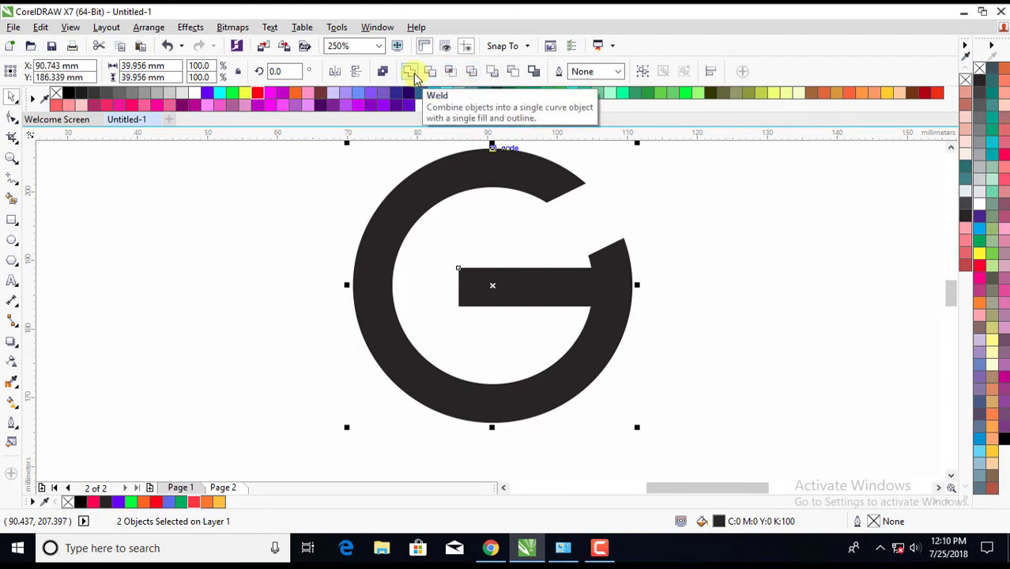
pyautogui.click(411, 71)
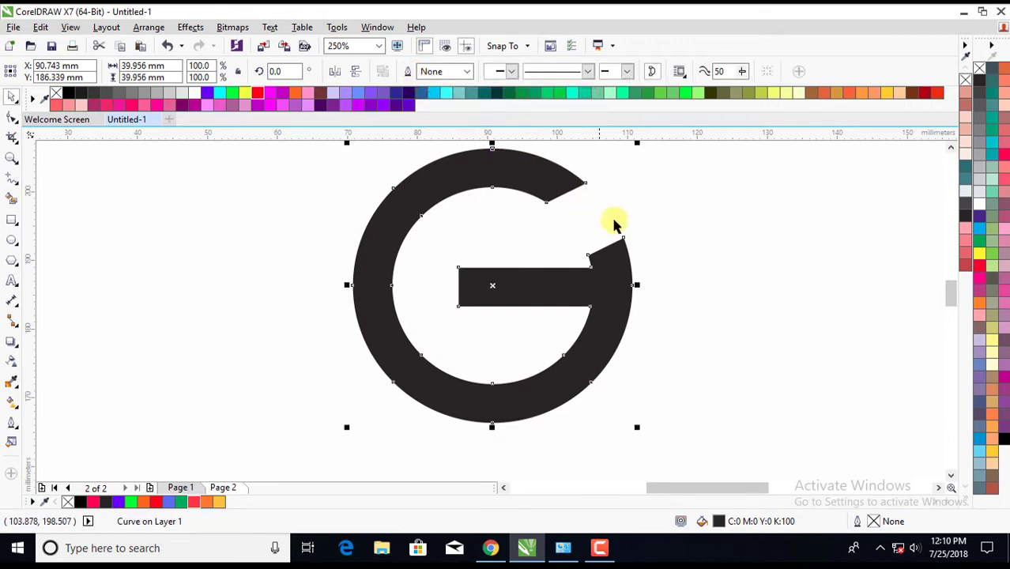
pyautogui.click(668, 282)
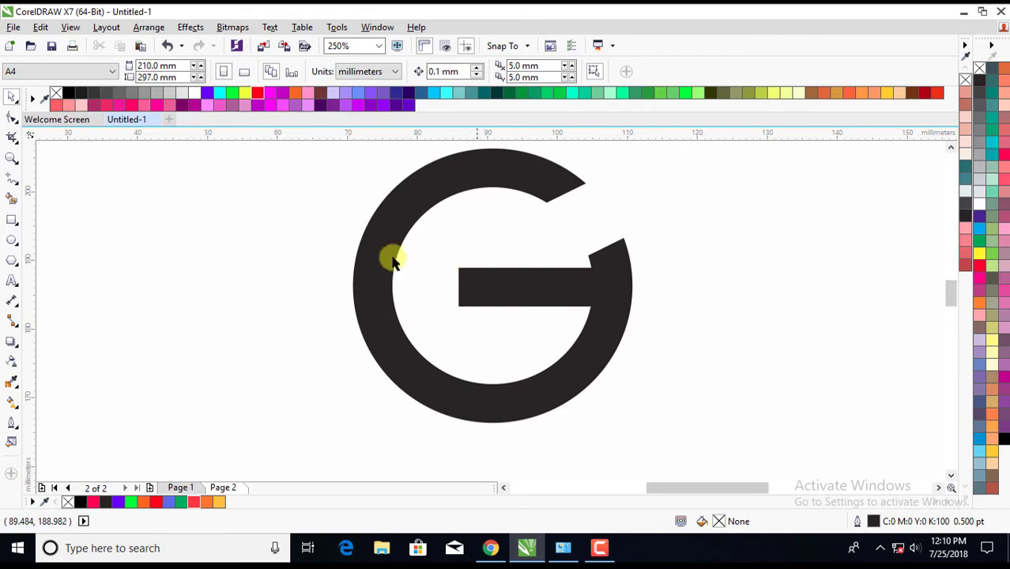
# - Draw a rectangle over the spur above the crossbar and trim it off the G
pyautogui.click(11, 221)
pyautogui.moveTo(517, 286)
pyautogui.mouseDown()
pyautogui.moveTo(505, 268)
pyautogui.moveTo(692, 222)
pyautogui.mouseUp()
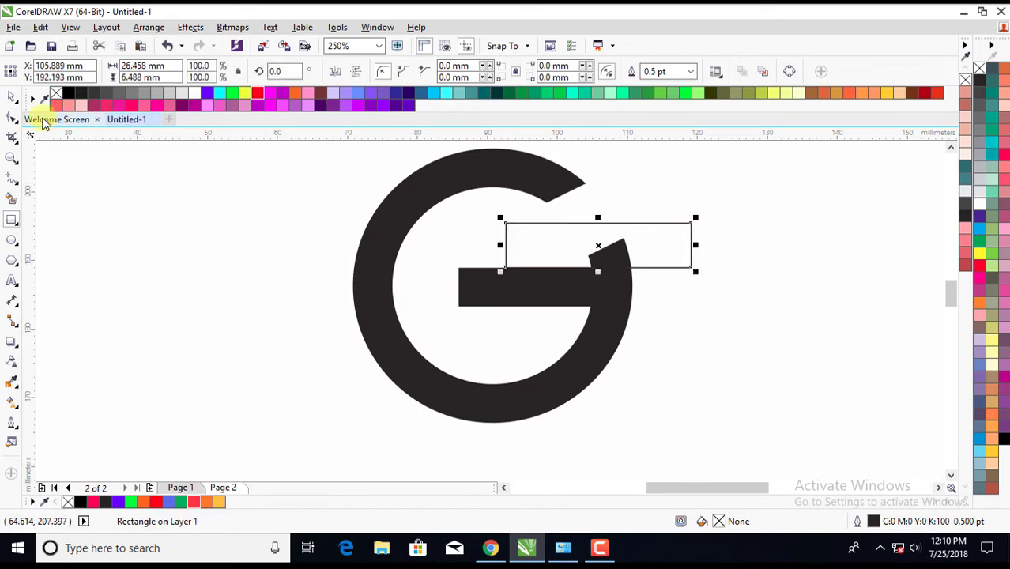
pyautogui.click(12, 97)
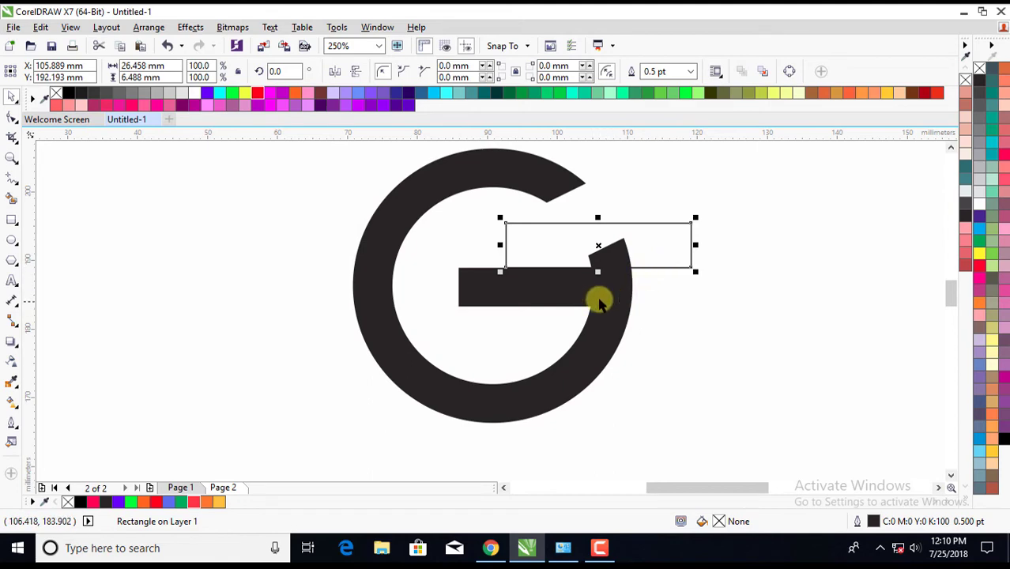
pyautogui.scroll(-2, 601, 296)
pyautogui.moveTo(444, 204); pyautogui.dragTo(679, 368)
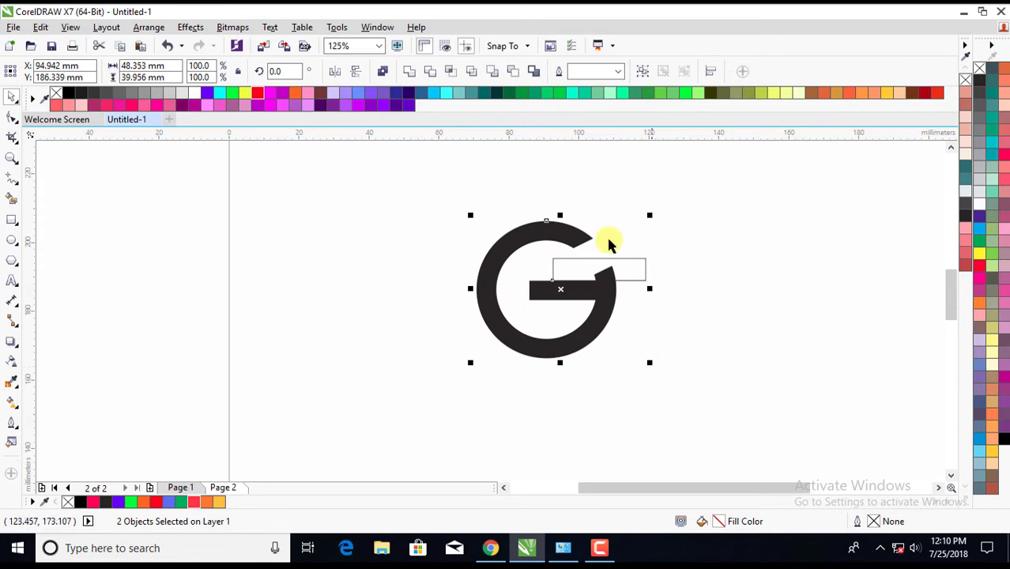
pyautogui.click(431, 73)
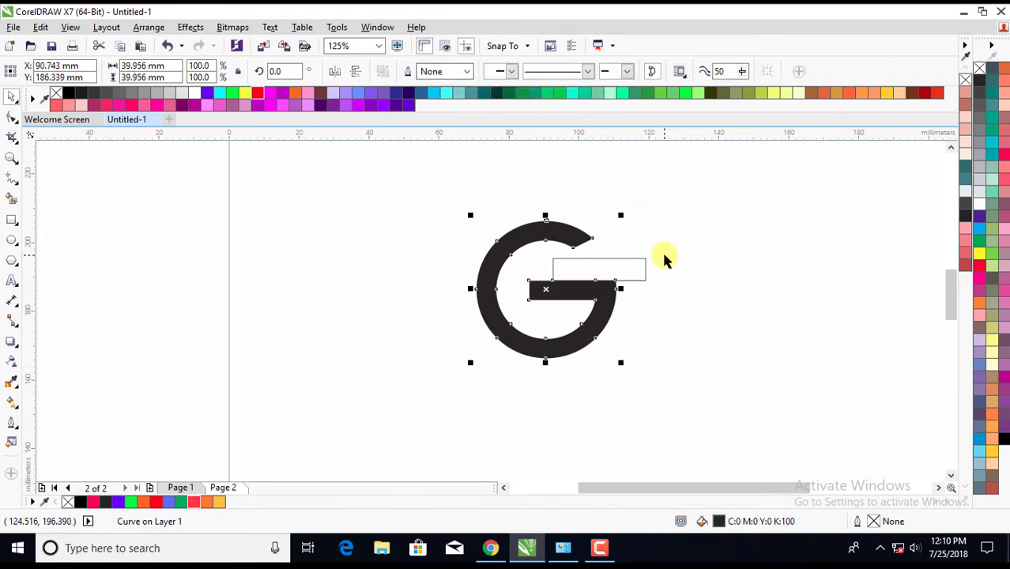
# - Delete the leftover trimming rectangle
pyautogui.click(645, 267)
pyautogui.scroll(1, 585, 265)
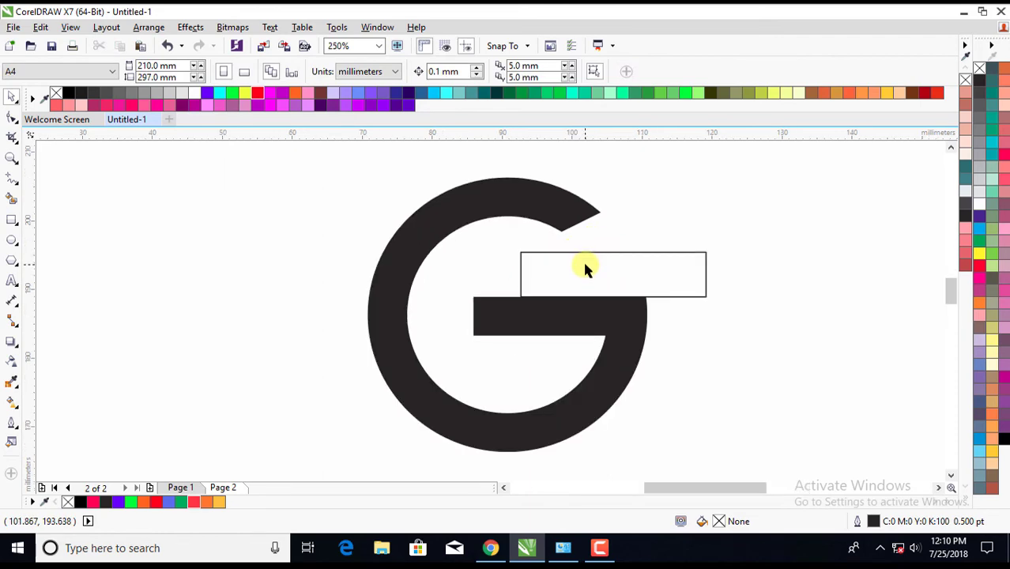
pyautogui.scroll(1, 585, 264)
pyautogui.rightClick(584, 267)
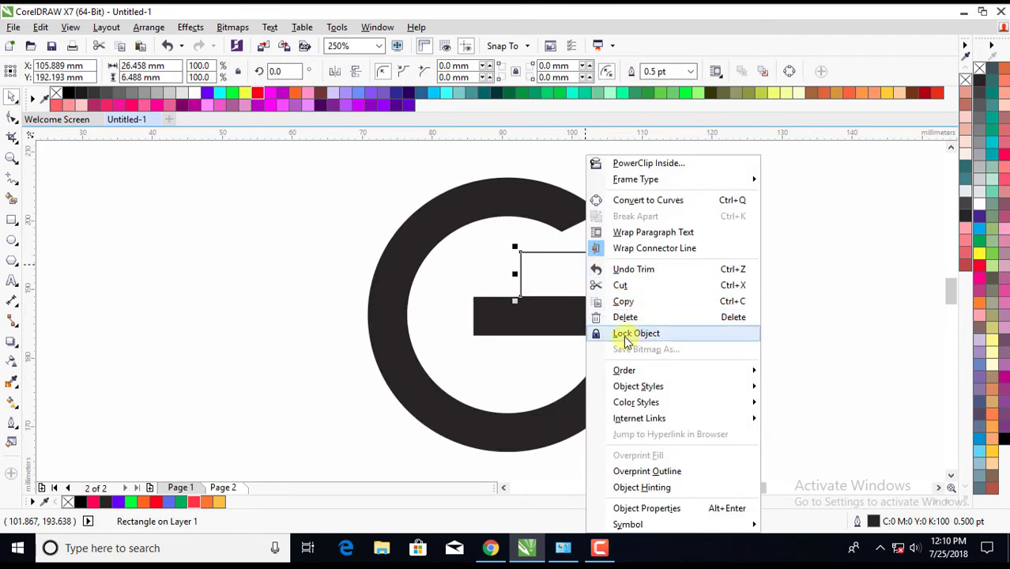
pyautogui.click(632, 317)
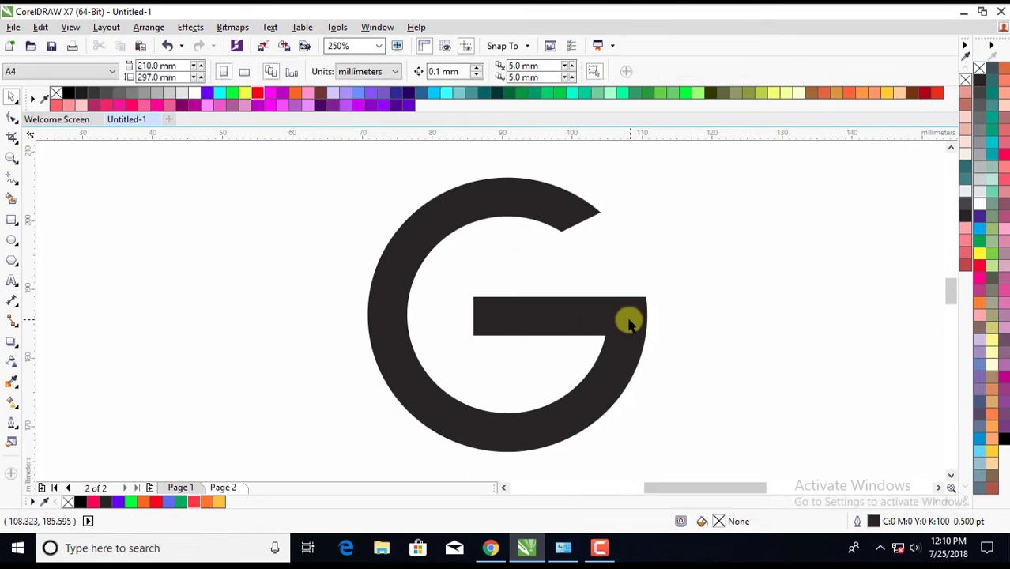
pyautogui.scroll(-2, 545, 265)
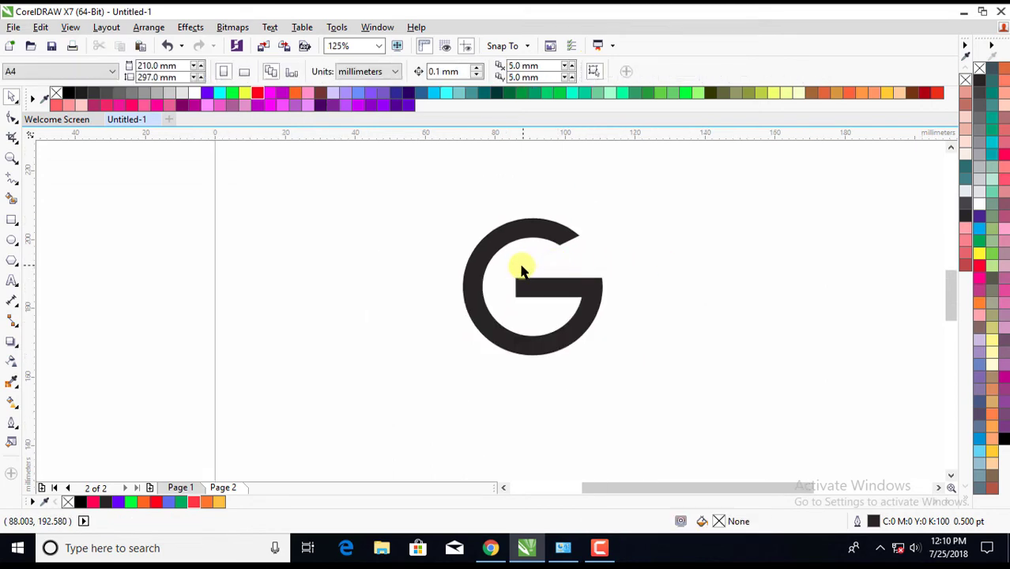
pyautogui.scroll(2, 520, 286)
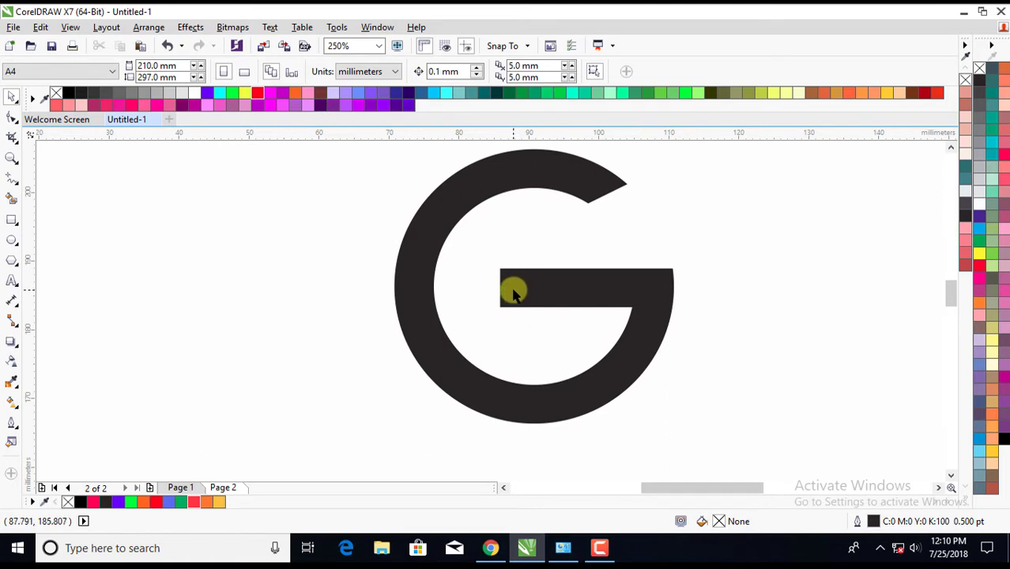
# - Drag the crossbar's left-end nodes about 3.3 mm right with the Shape tool
pyautogui.click(514, 293)
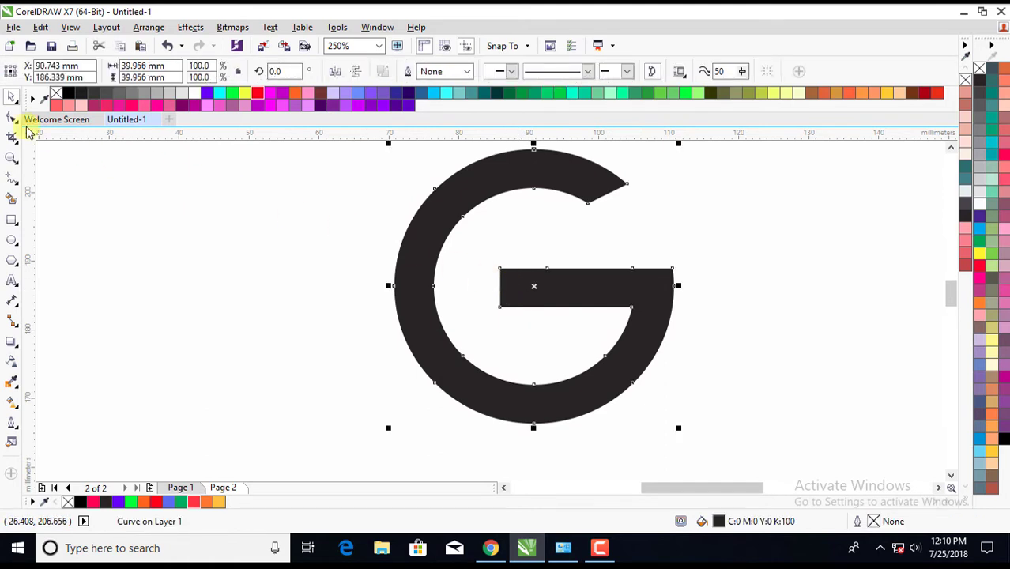
pyautogui.click(11, 119)
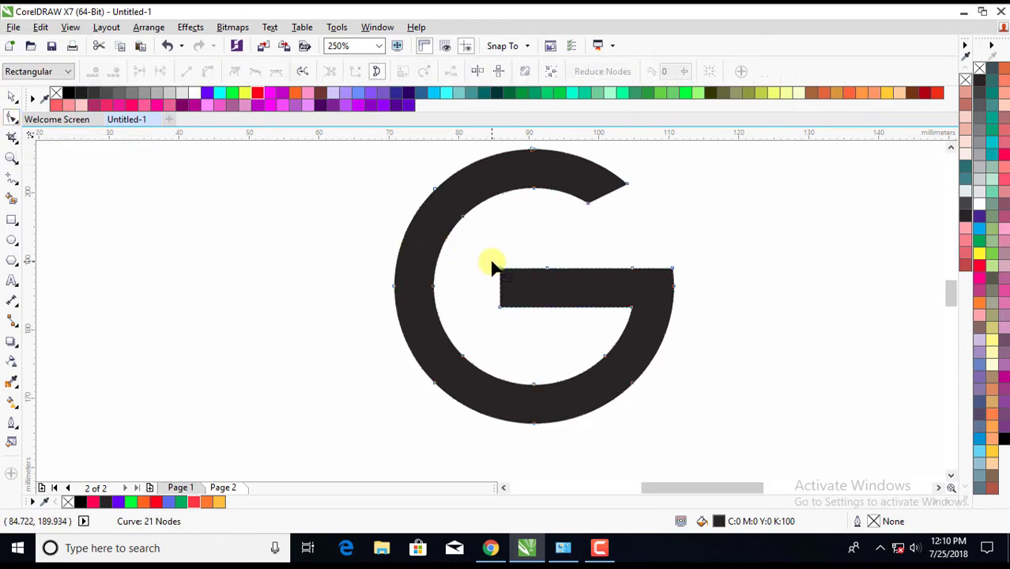
pyautogui.moveTo(491, 264); pyautogui.dragTo(506, 314)
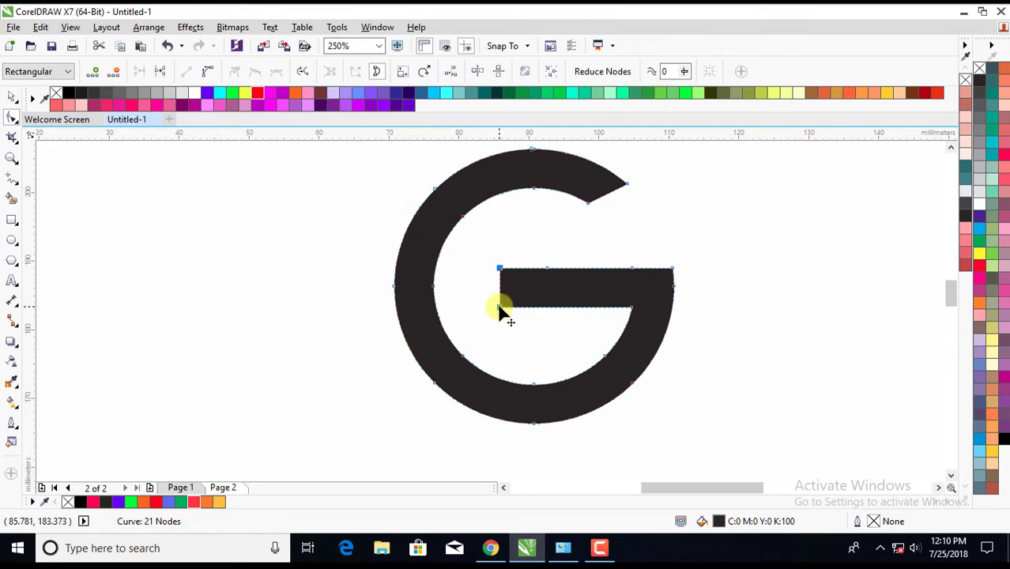
pyautogui.moveTo(499, 308); pyautogui.dragTo(519, 305)
pyautogui.scroll(-2, 513, 243)
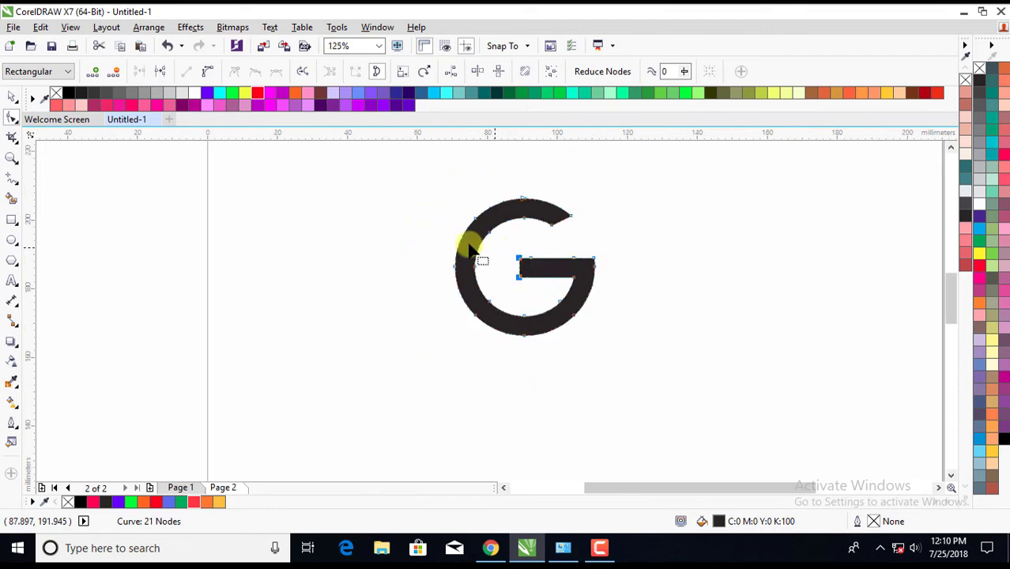
pyautogui.press('space')
pyautogui.click(418, 229)
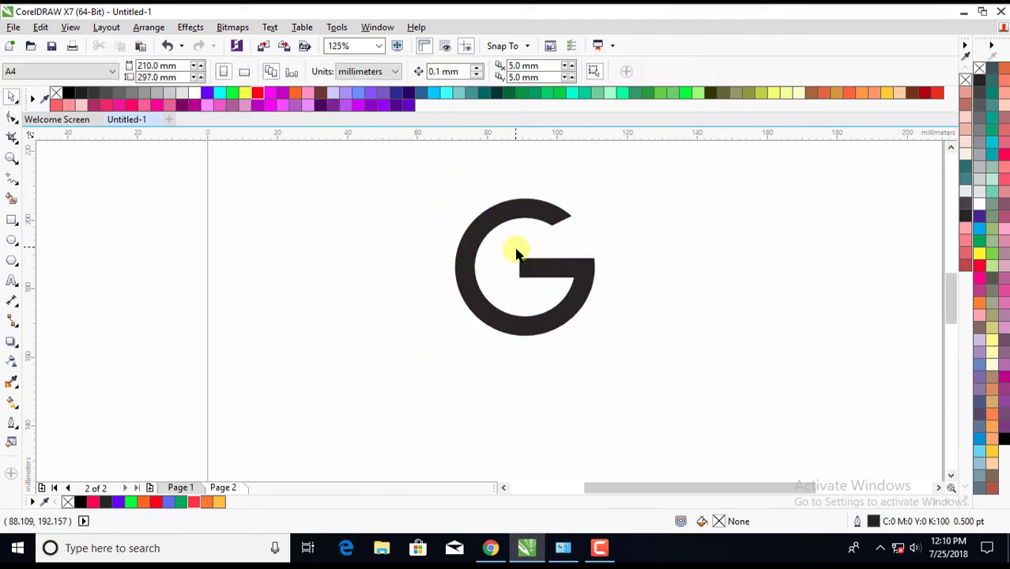
pyautogui.scroll(2, 520, 267)
pyautogui.scroll(-2, 521, 270)
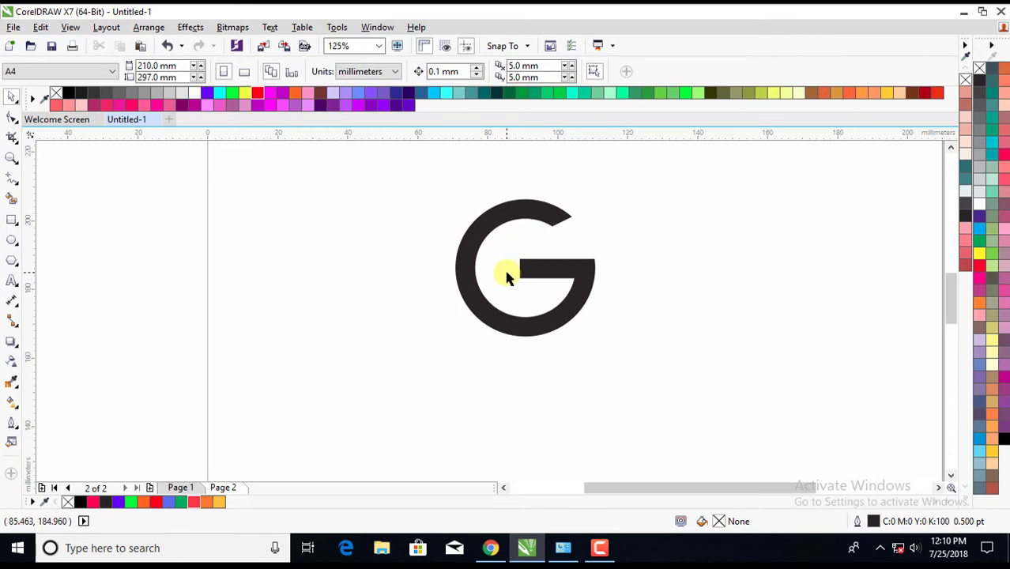
pyautogui.scroll(2, 513, 261)
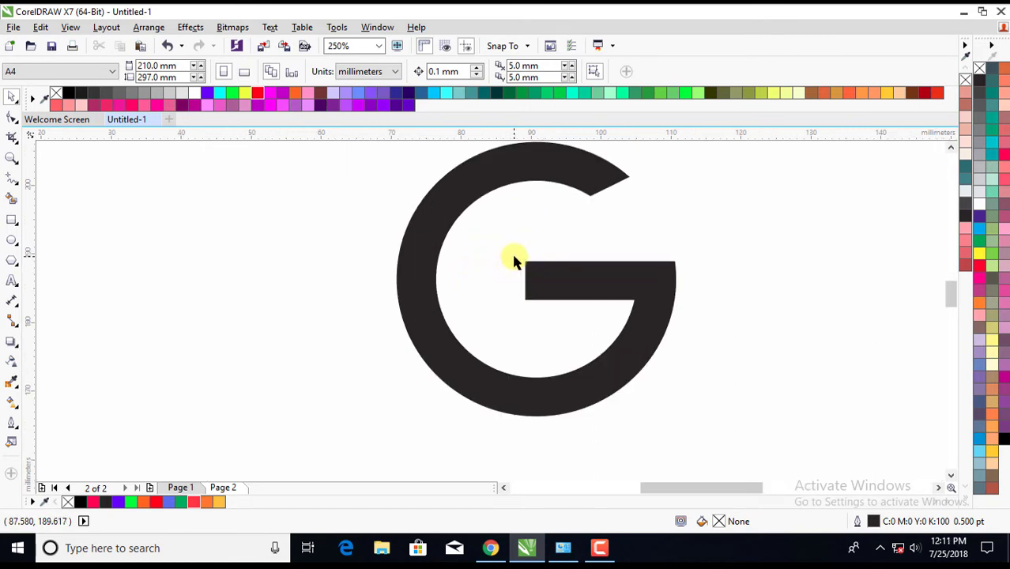
pyautogui.scroll(-2, 493, 268)
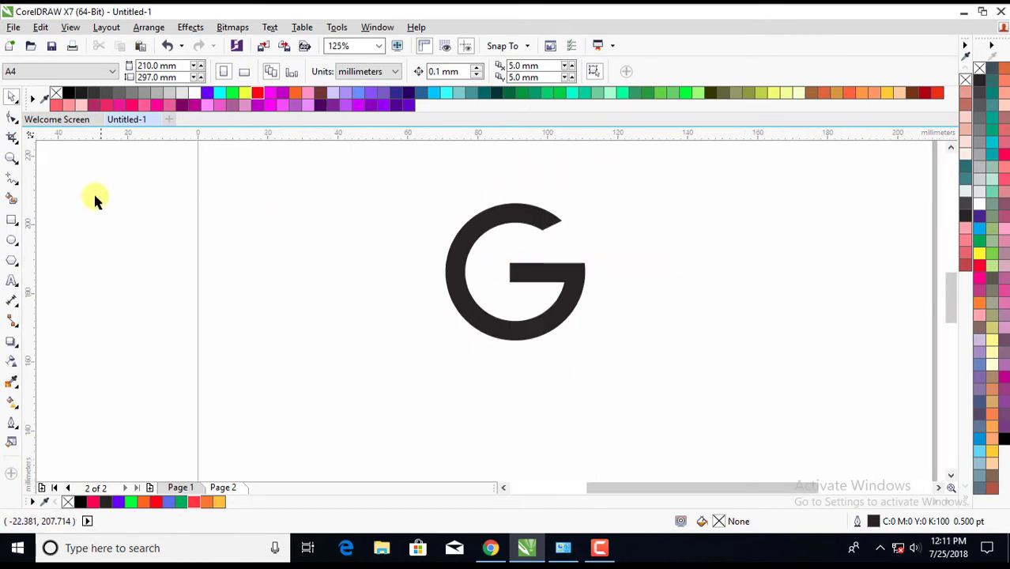
# - Draw a straight diagonal line across the G from upper left to lower right
pyautogui.click(12, 179)
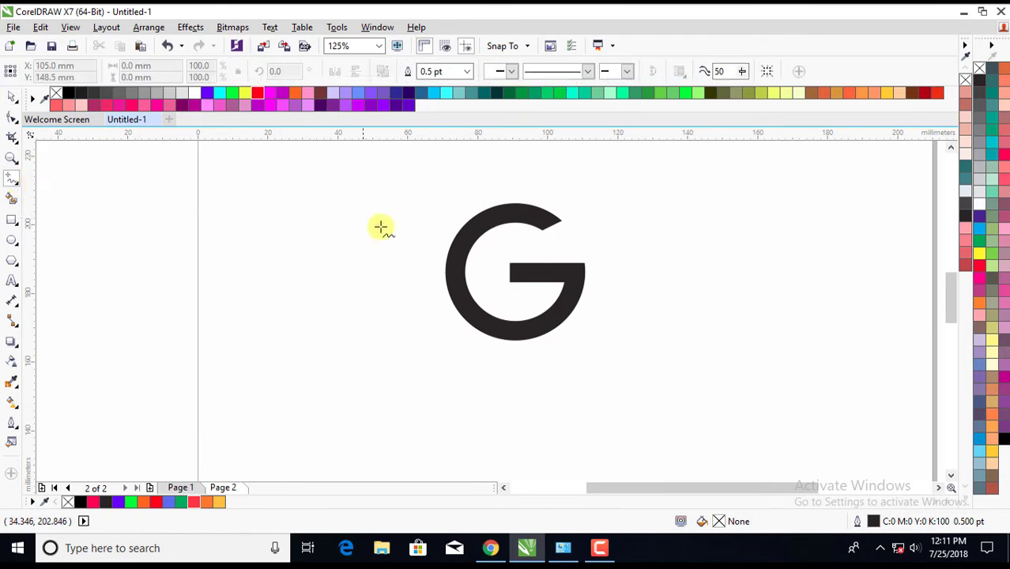
pyautogui.click(426, 215)
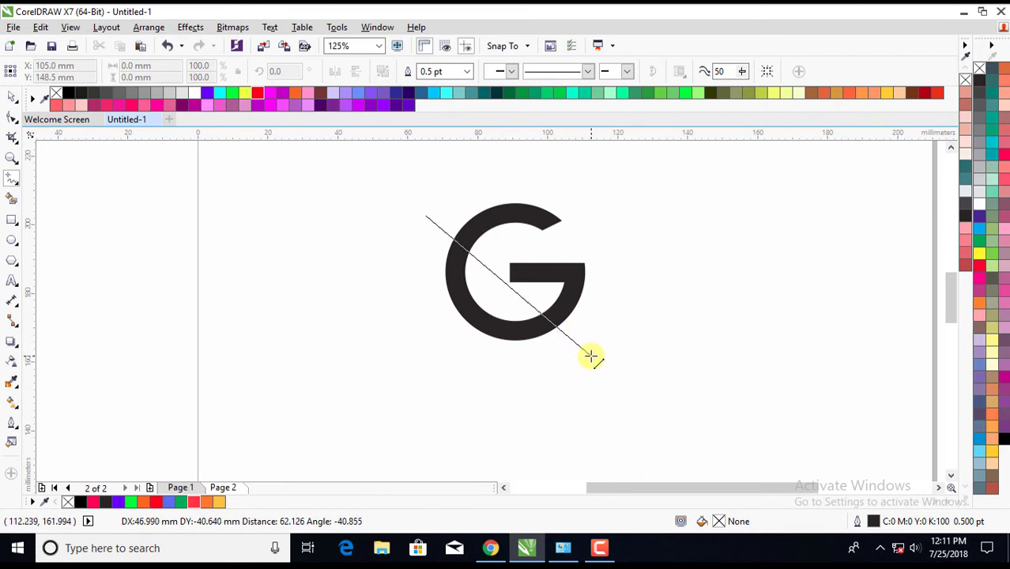
pyautogui.click(591, 356)
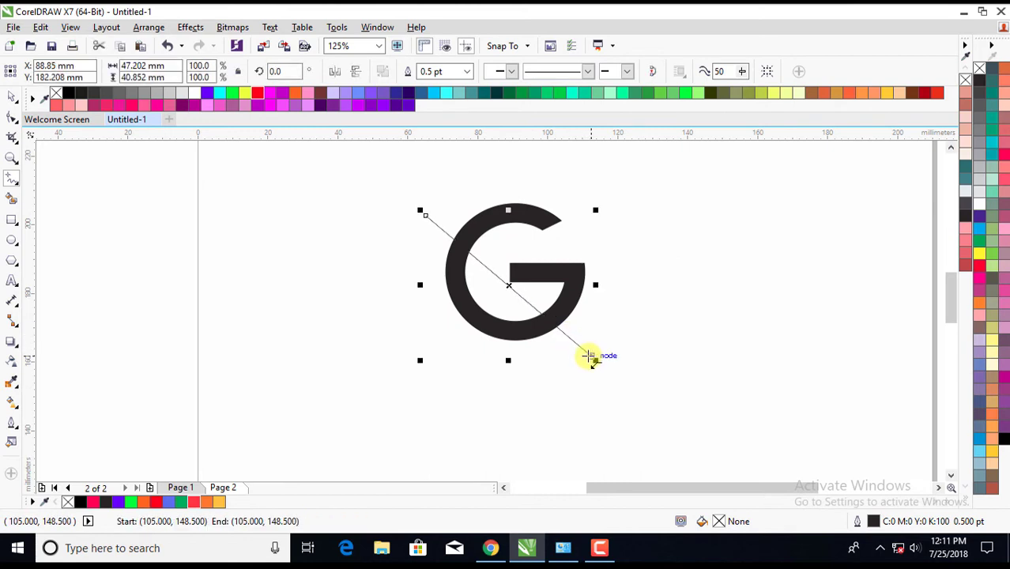
pyautogui.click(12, 95)
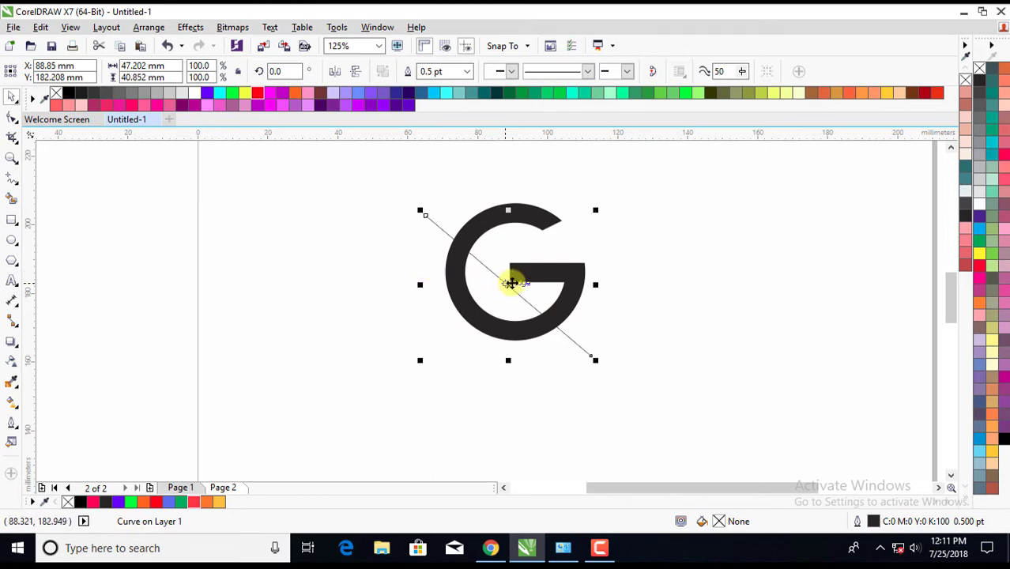
# - Copy the G and its diagonal line and paste a duplicate
pyautogui.rightClick(502, 282)
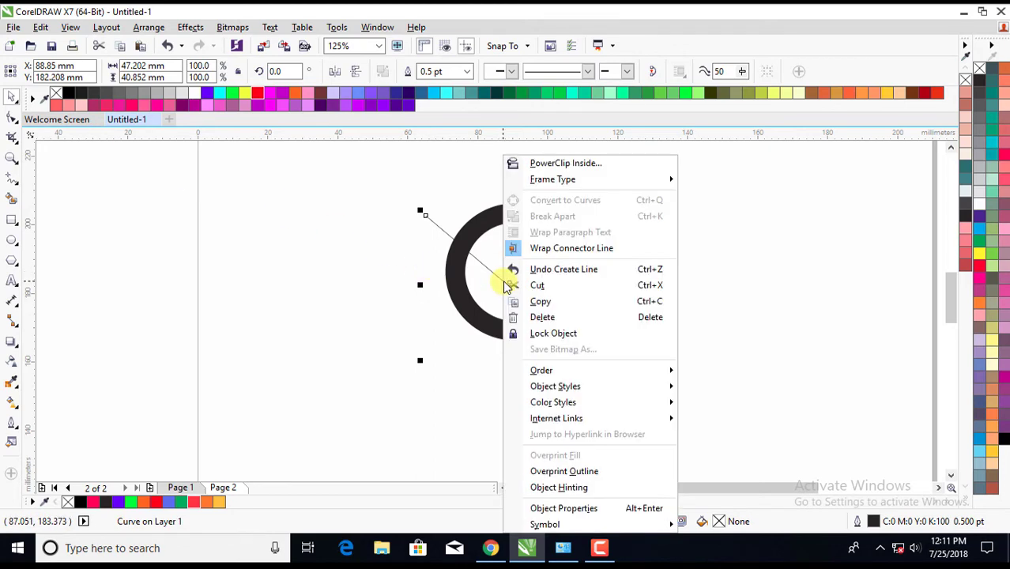
pyautogui.click(540, 302)
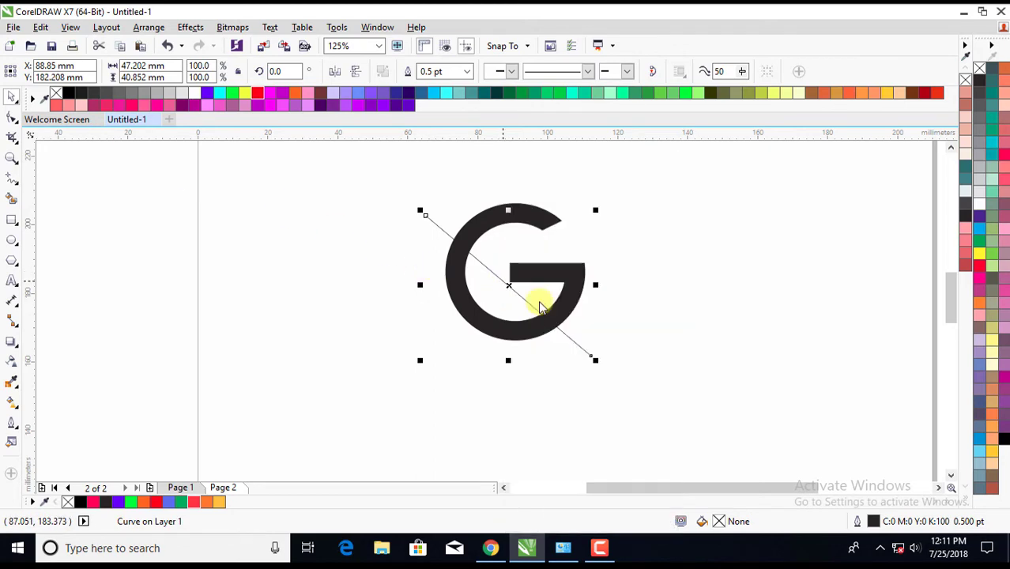
pyautogui.rightClick(498, 276)
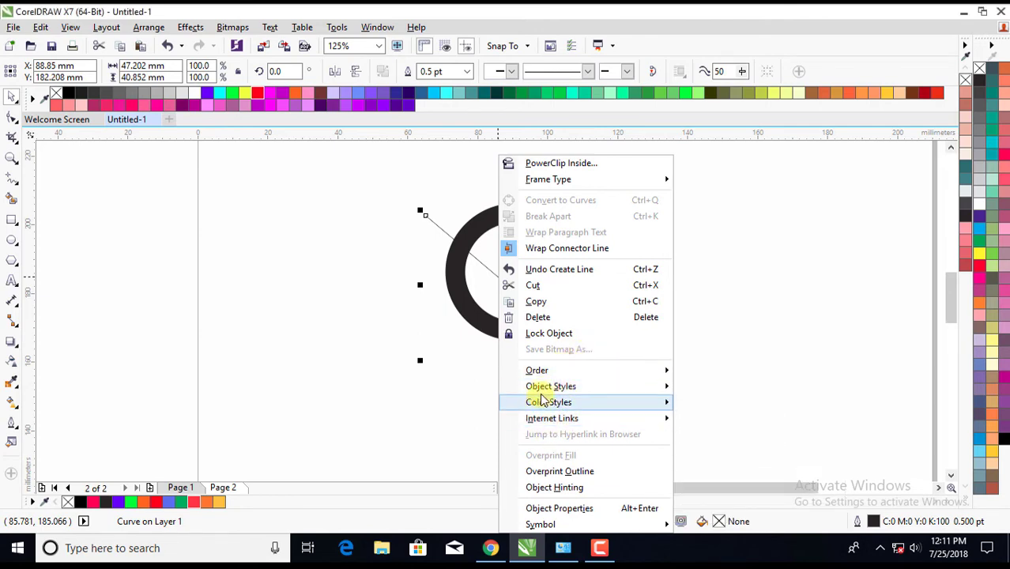
pyautogui.click(473, 405)
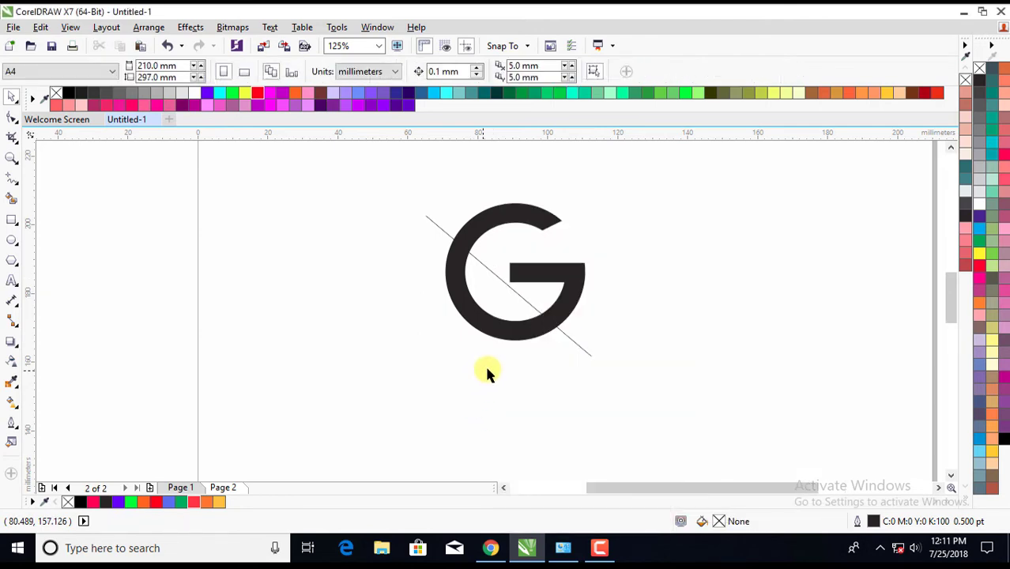
pyautogui.rightClick(486, 371)
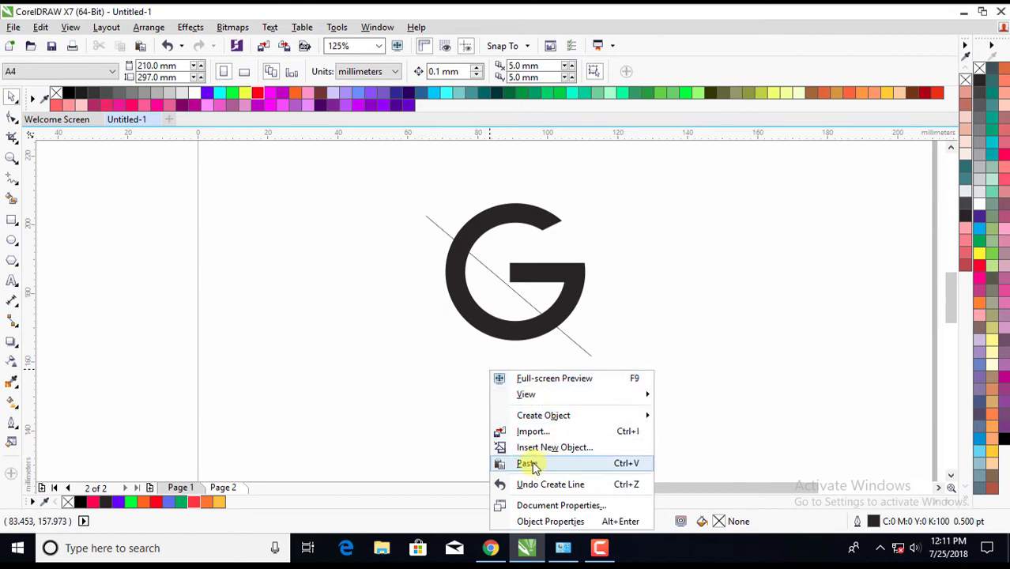
pyautogui.click(527, 463)
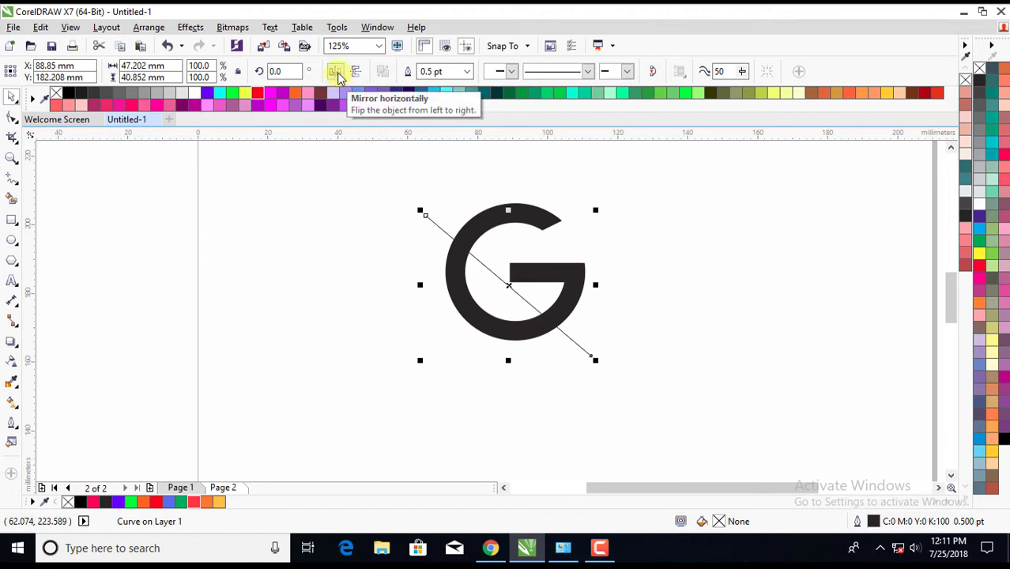
# - Mirror the pasted copy so its line crosses the opposite diagonal, forming an X
pyautogui.click(336, 73)
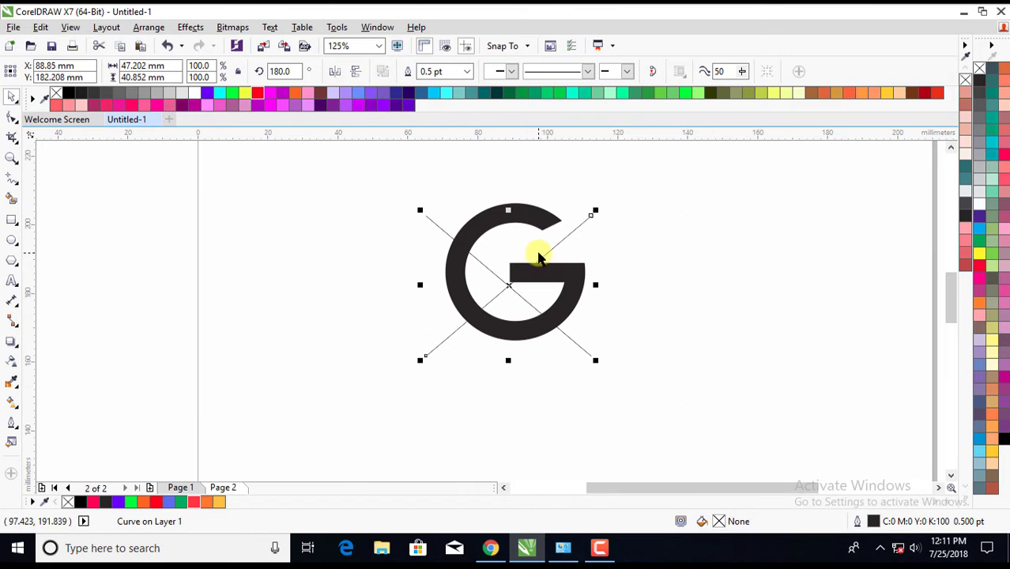
pyautogui.scroll(2, 539, 257)
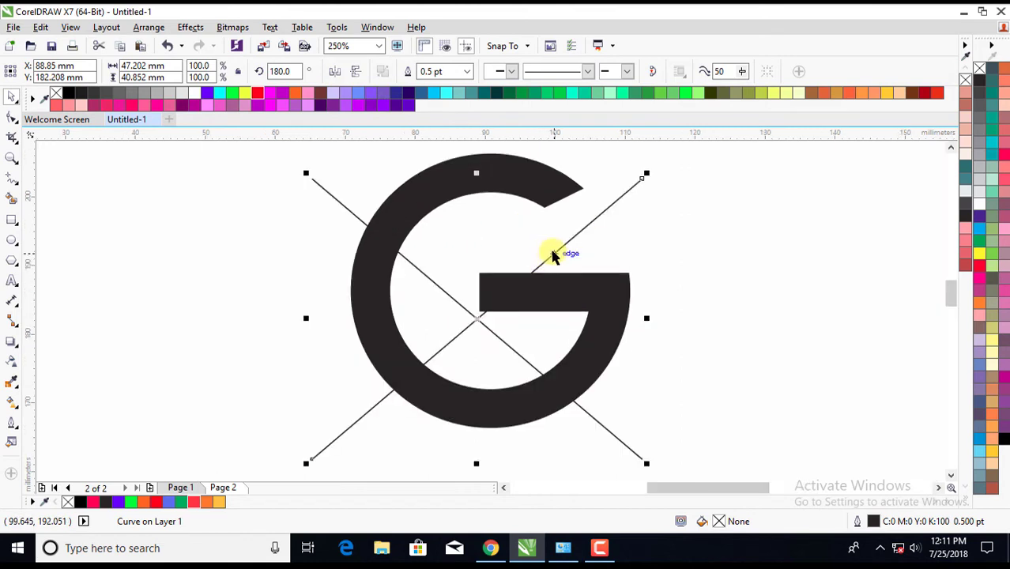
pyautogui.click(652, 249)
pyautogui.click(596, 216)
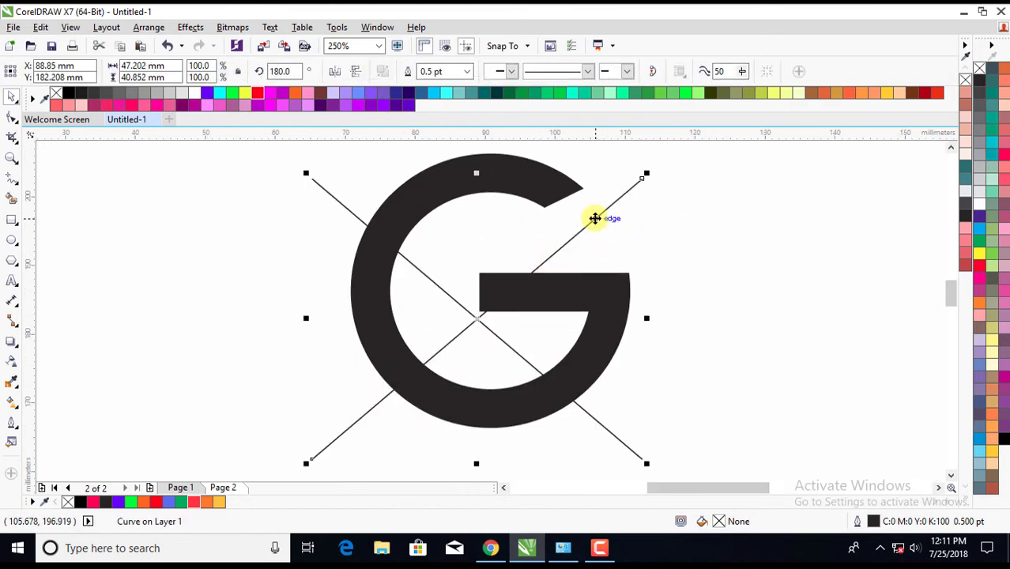
pyautogui.moveTo(592, 216); pyautogui.dragTo(578, 188)
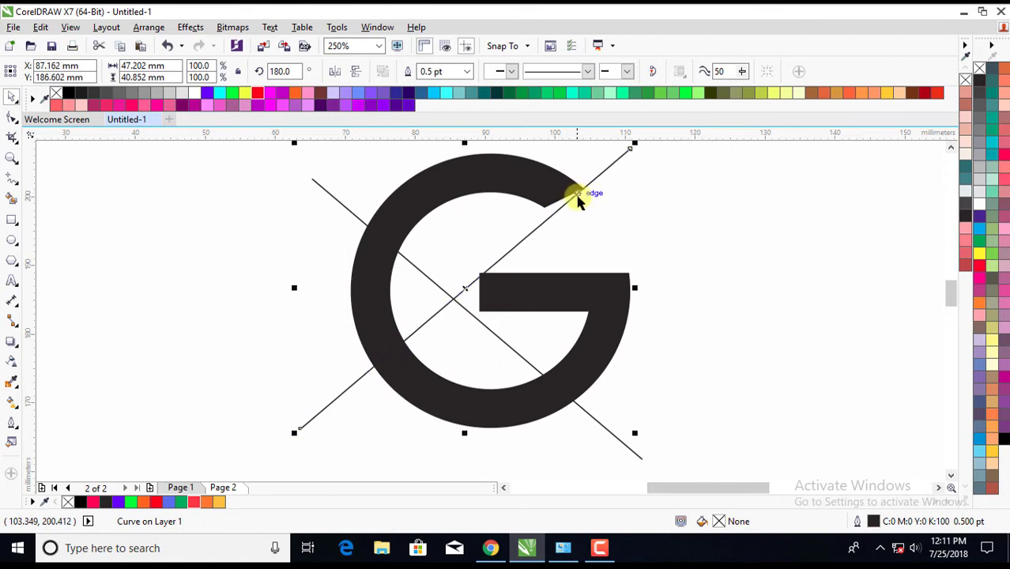
pyautogui.scroll(-2, 363, 391)
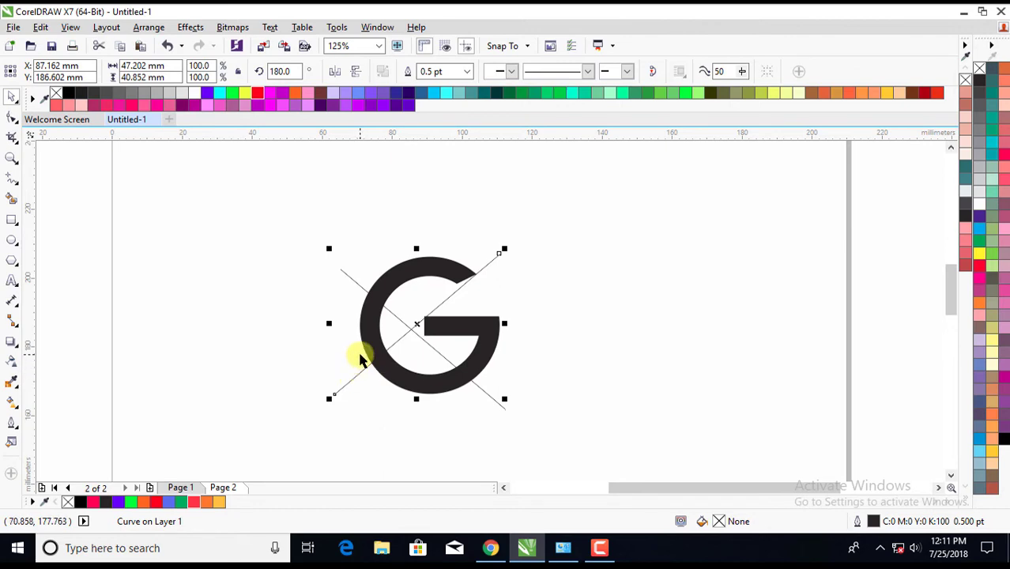
pyautogui.scroll(2, 358, 374)
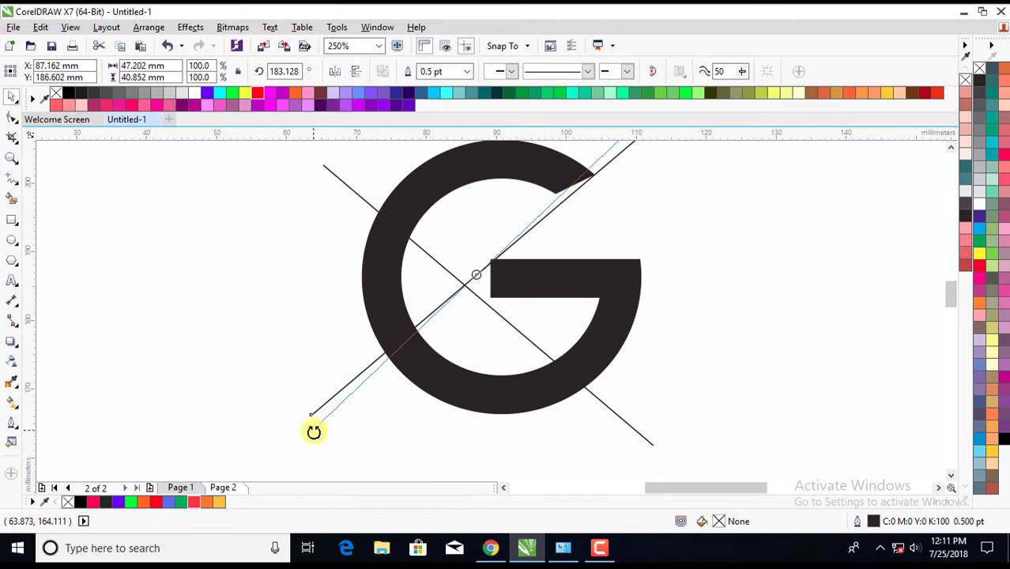
# - Rotate the copy slightly to about 184 degrees
pyautogui.moveTo(305, 419); pyautogui.dragTo(315, 433)
pyautogui.scroll(-2, 437, 356)
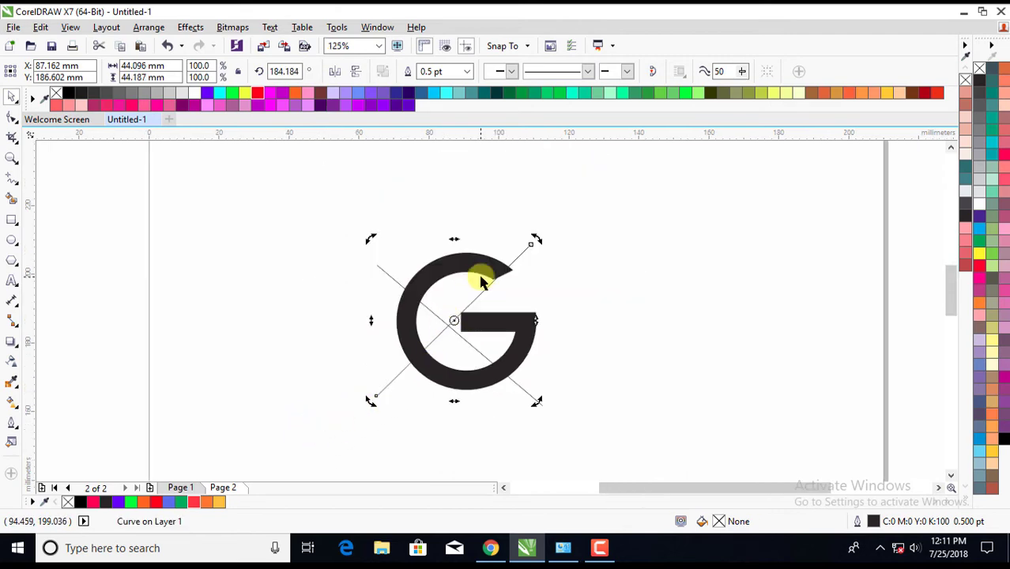
pyautogui.scroll(2, 481, 276)
pyautogui.scroll(-2, 483, 279)
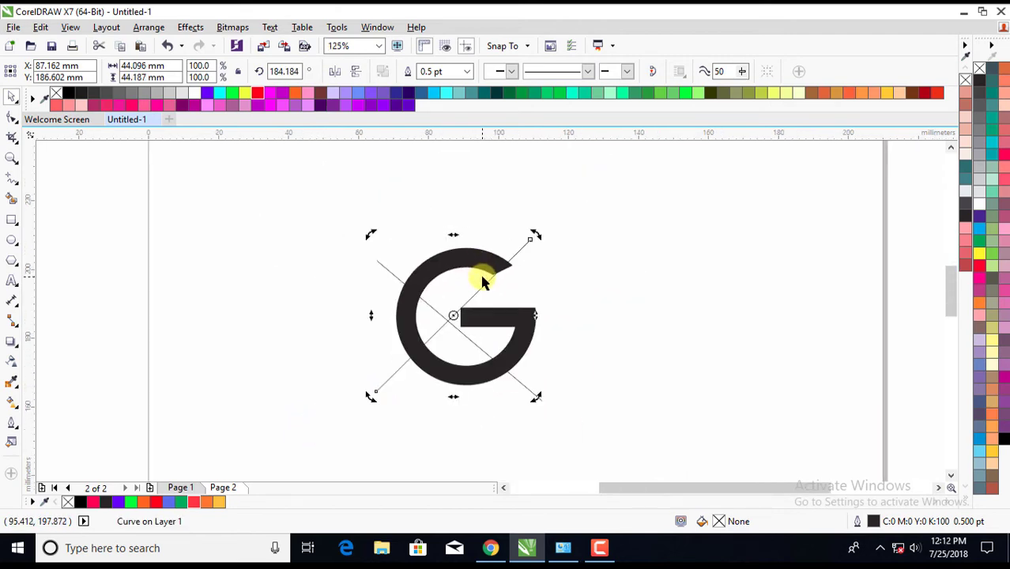
pyautogui.scroll(2, 479, 272)
pyautogui.scroll(-2, 479, 261)
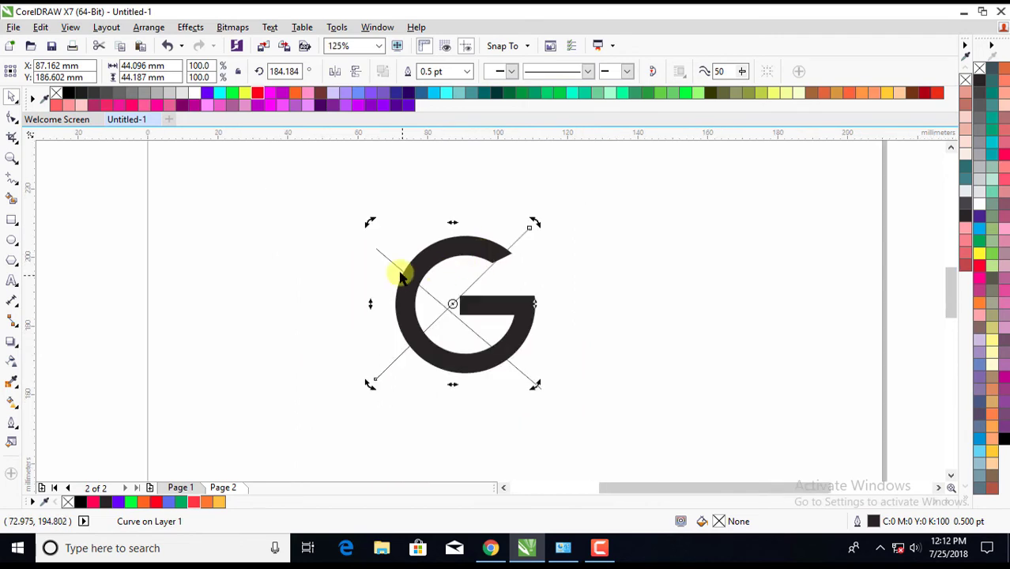
# - Rotate the black G about 5° clockwise to 354.955°
pyautogui.click(370, 259)
pyautogui.click(385, 261)
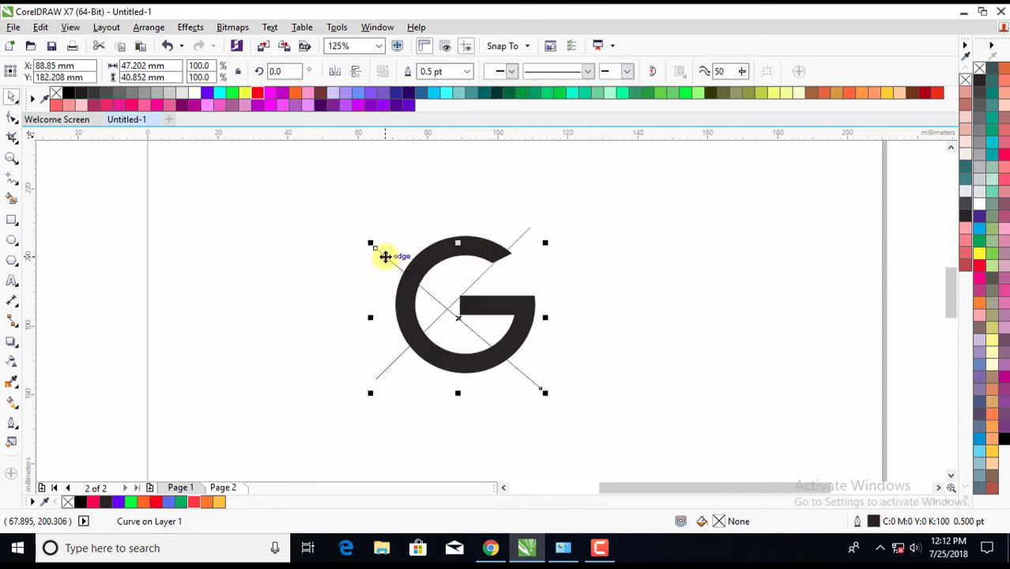
pyautogui.click(385, 256)
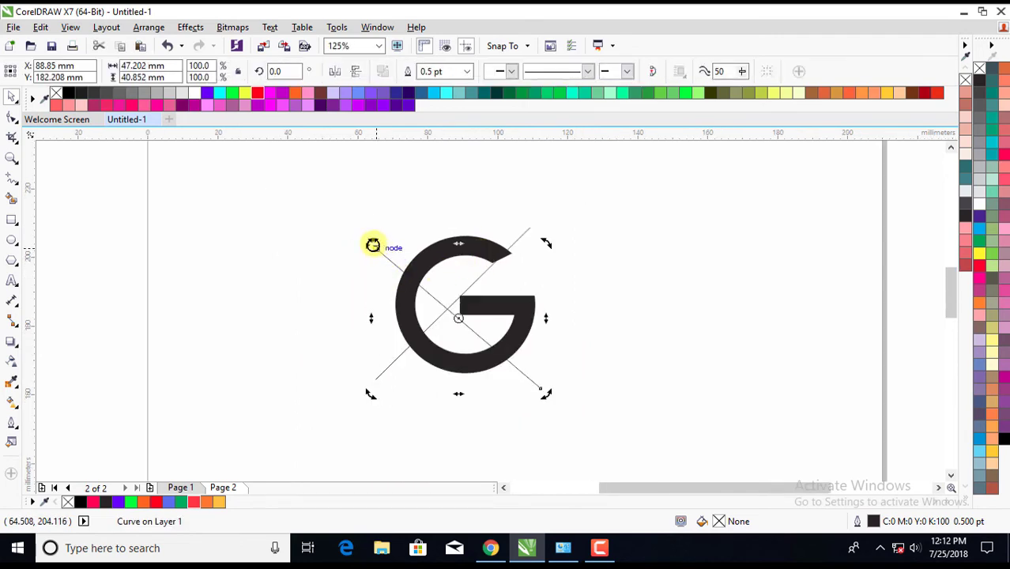
pyautogui.moveTo(372, 244); pyautogui.dragTo(379, 238)
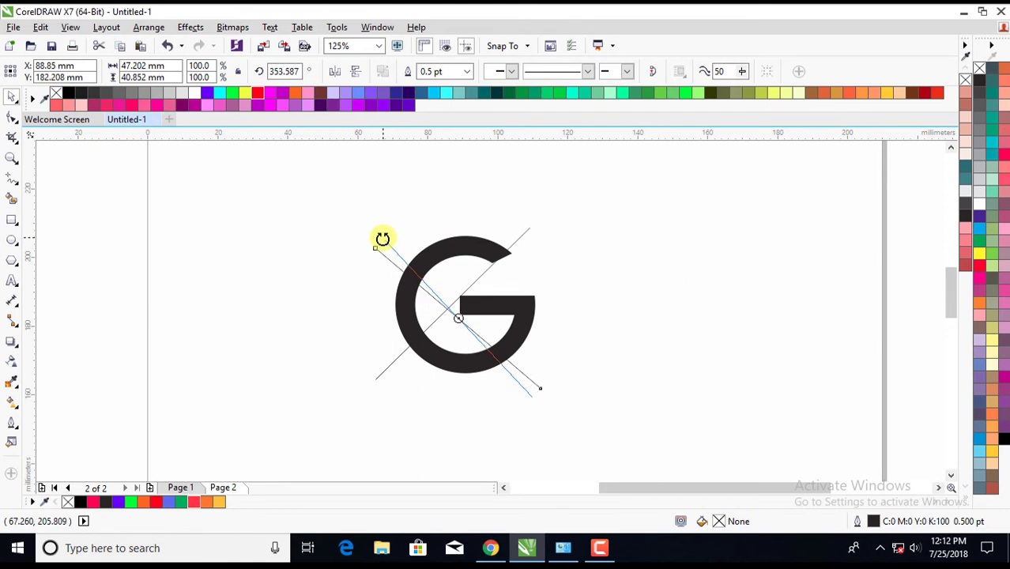
pyautogui.click(329, 255)
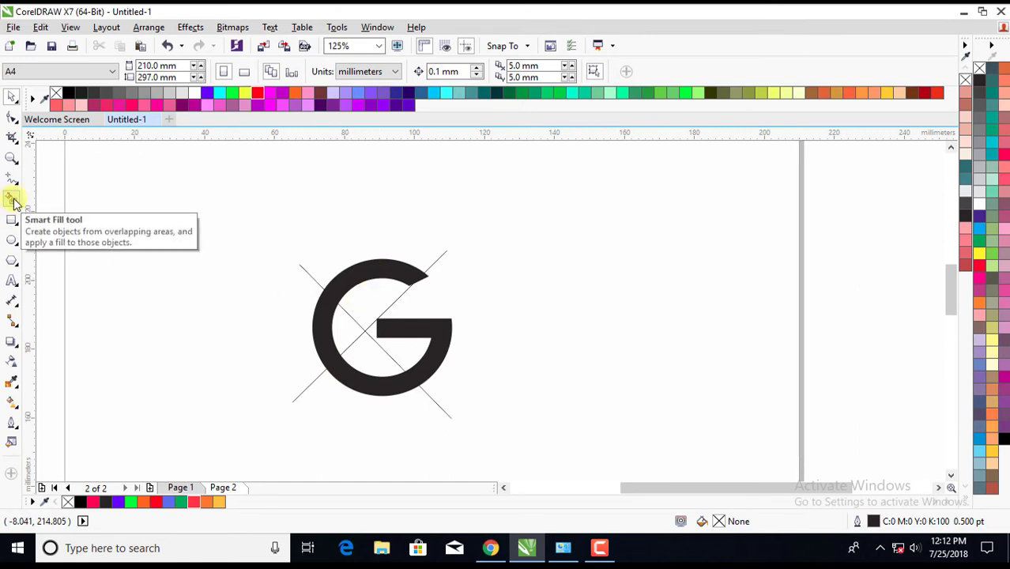
# - Smart-fill the G's top arc, left arc, bottom arc and crossbar section in pink-red
pyautogui.click(13, 201)
pyautogui.click(359, 275)
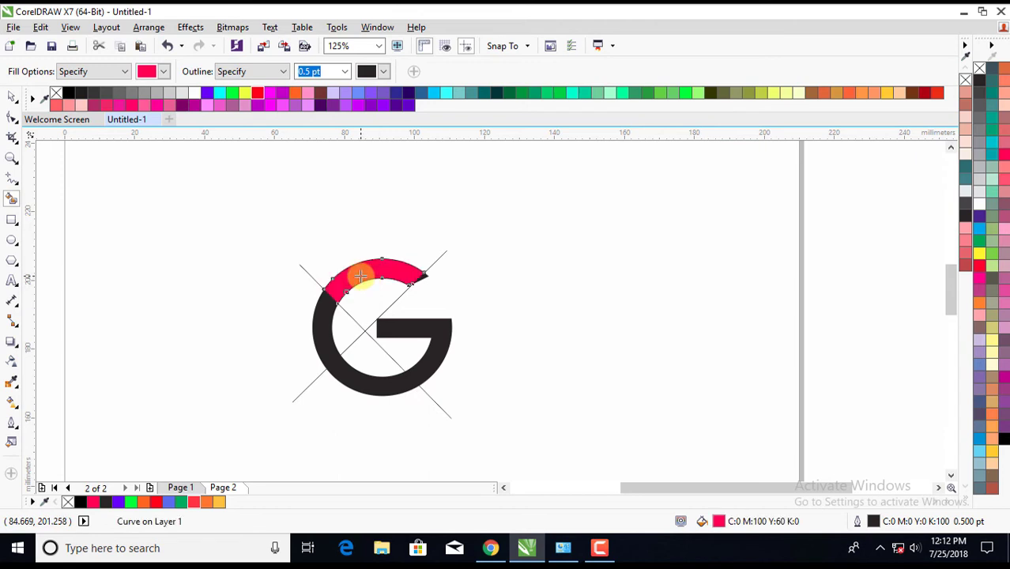
pyautogui.click(321, 331)
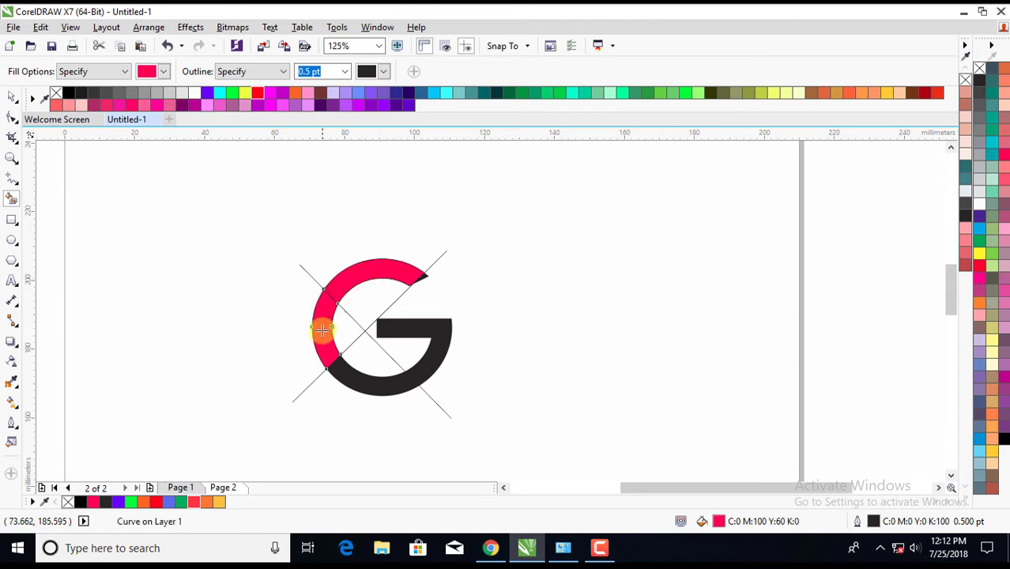
pyautogui.click(360, 383)
pyautogui.click(436, 361)
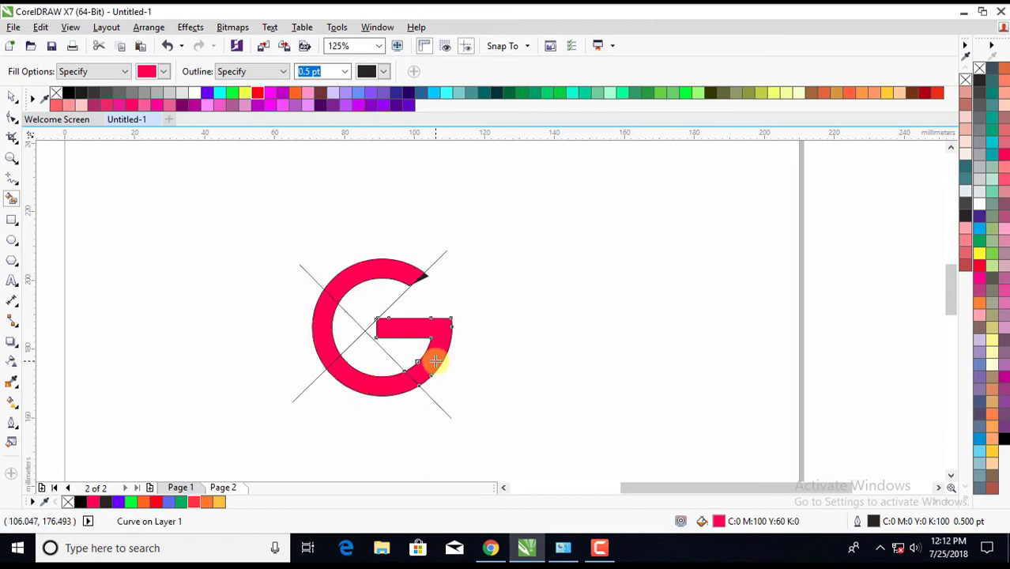
# - Zoom in and out to inspect the newly filled G pieces
pyautogui.scroll(2, 392, 324)
pyautogui.scroll(1, 389, 322)
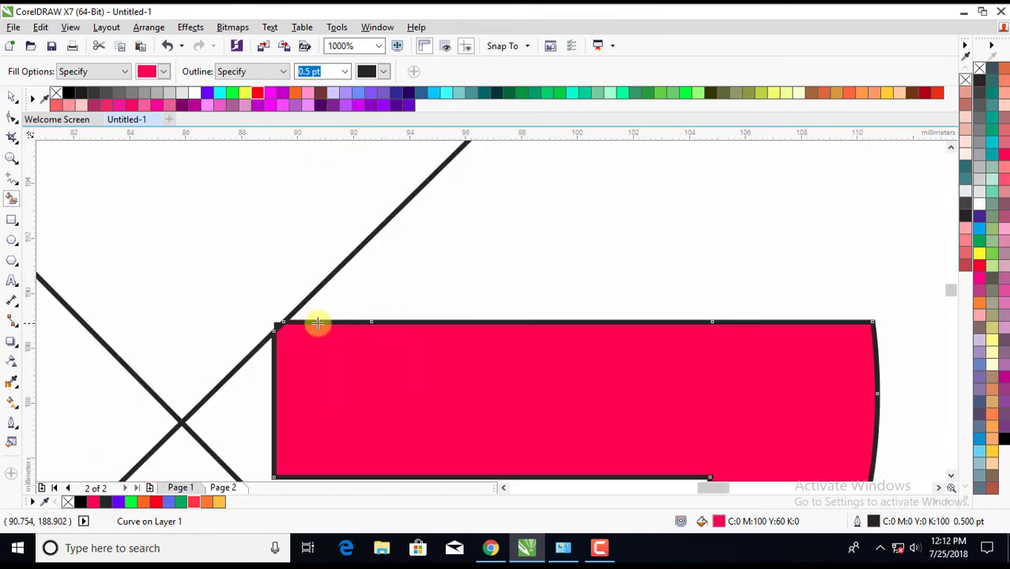
pyautogui.scroll(-1, 338, 312)
pyautogui.scroll(-1, 348, 309)
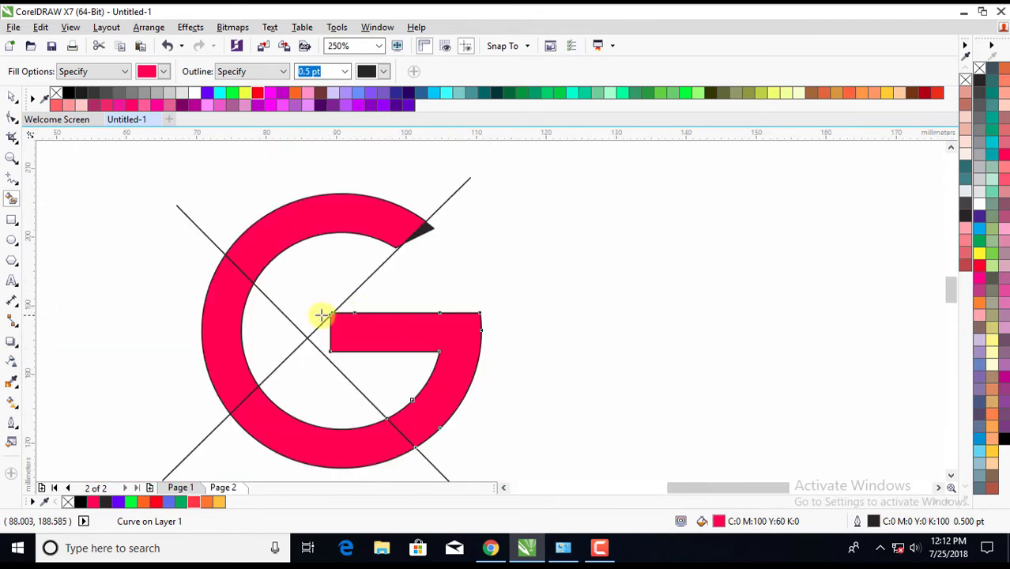
pyautogui.scroll(1, 324, 315)
pyautogui.scroll(1, 334, 316)
pyautogui.scroll(1, 334, 316)
pyautogui.scroll(-3, 336, 319)
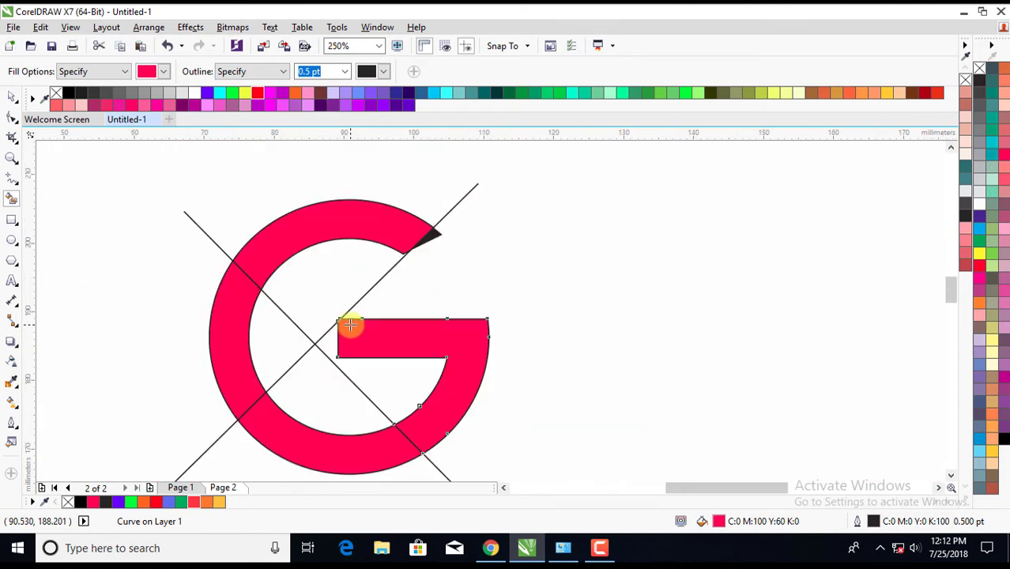
pyautogui.scroll(1, 430, 238)
pyautogui.scroll(2, 427, 230)
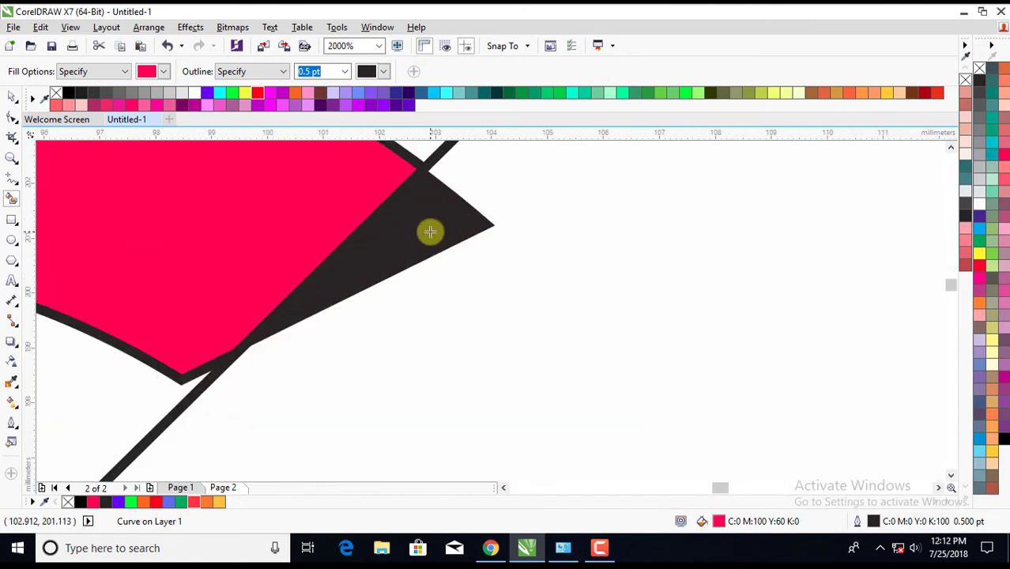
pyautogui.scroll(-1, 429, 231)
pyautogui.scroll(-2, 449, 264)
pyautogui.scroll(-1, 462, 271)
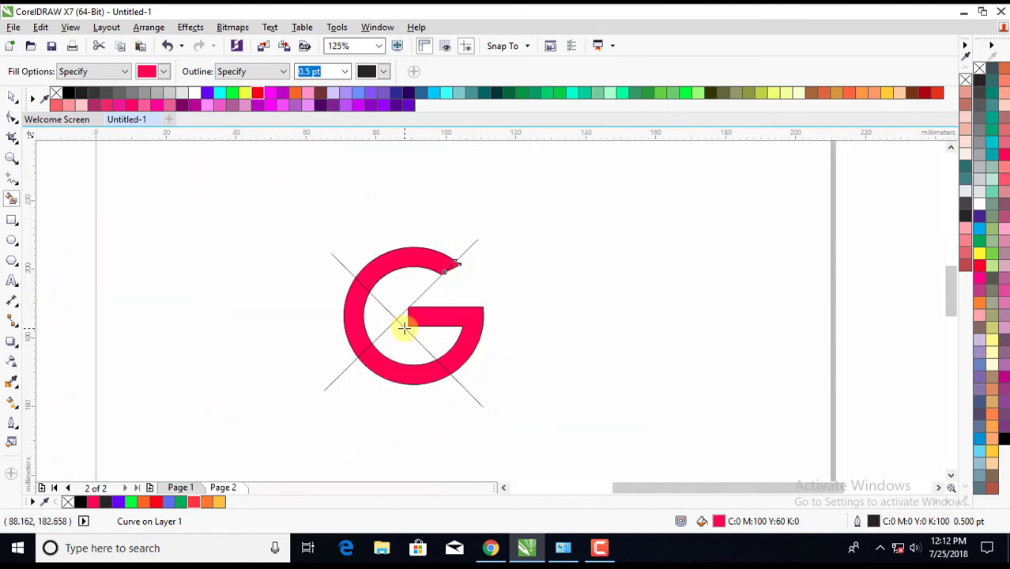
pyautogui.scroll(1, 405, 328)
pyautogui.scroll(-1, 405, 328)
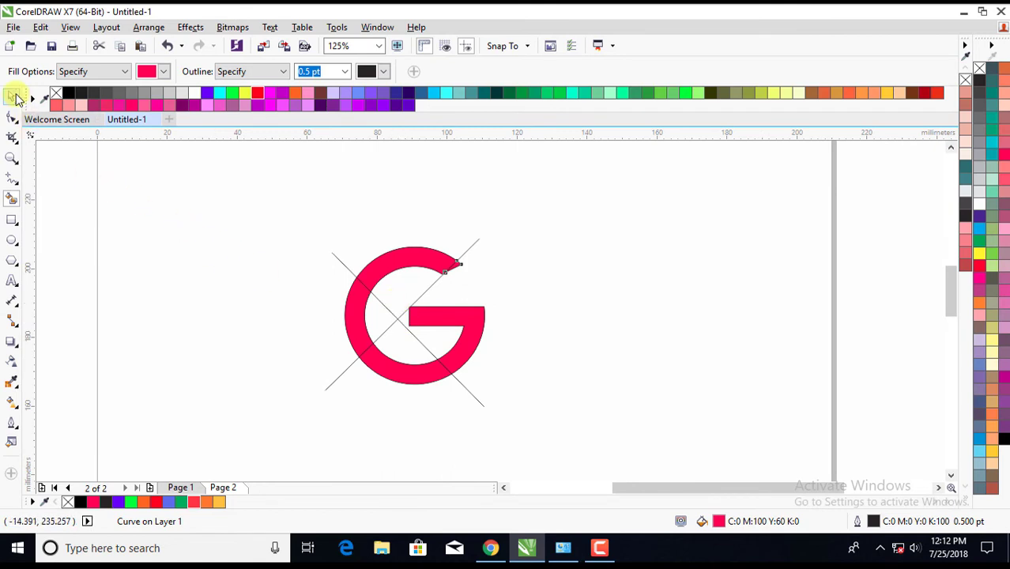
pyautogui.click(15, 98)
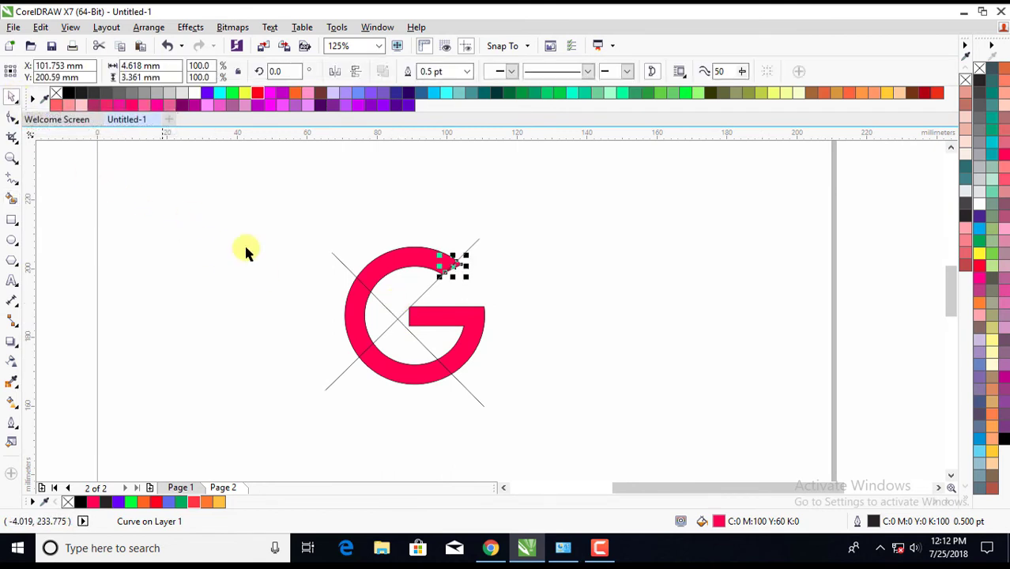
pyautogui.scroll(1, 390, 315)
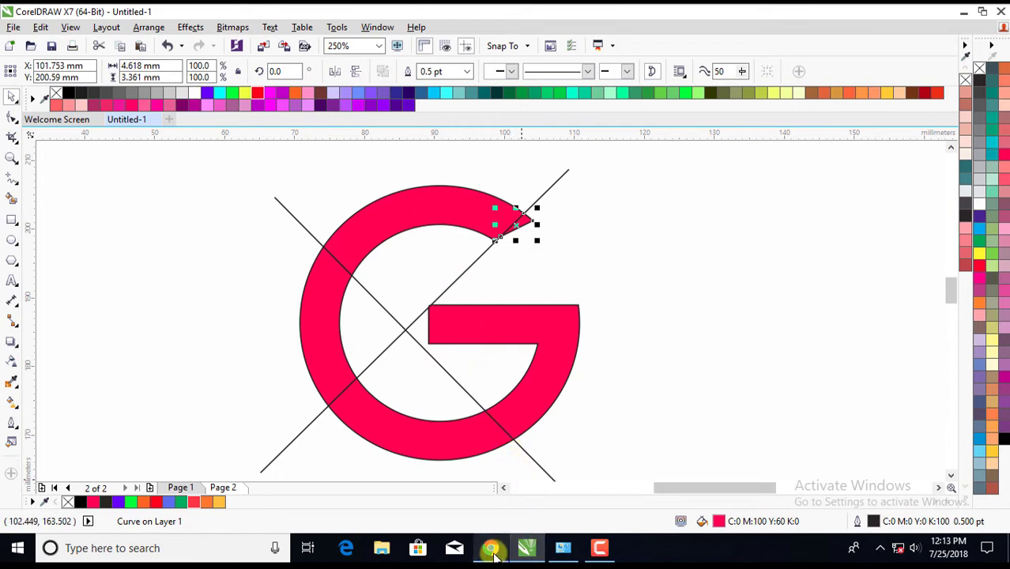
pyautogui.click(491, 551)
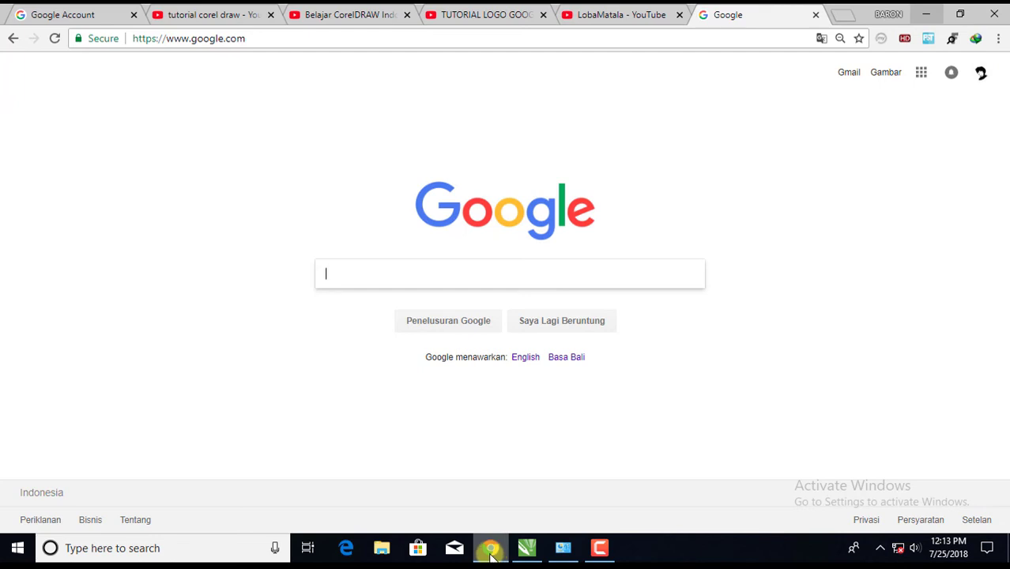
pyautogui.click(491, 551)
pyautogui.click(424, 204)
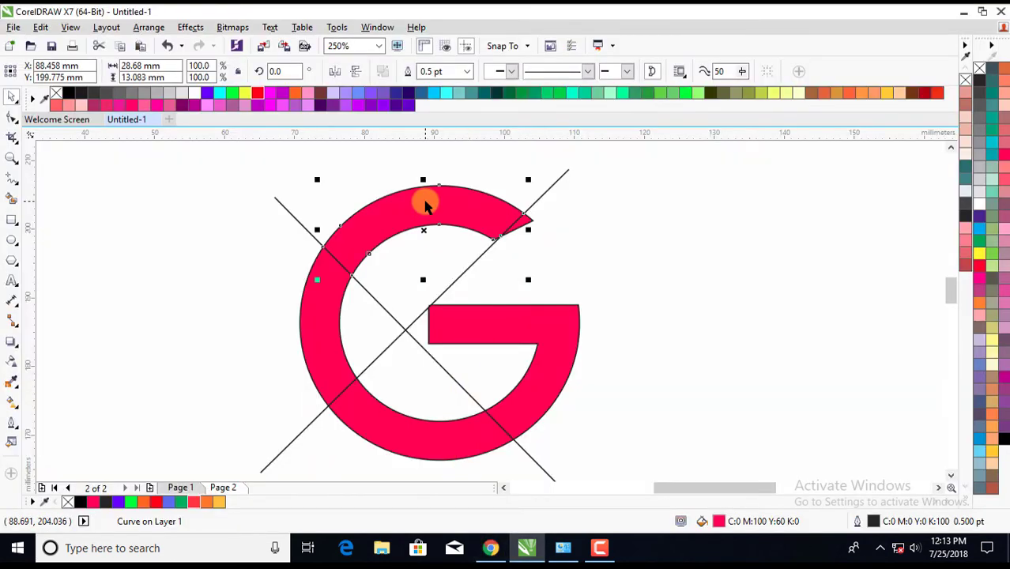
# - Colour the G's top arc lighter red, crossbar blue, bottom arc green and left arc orange
pyautogui.click(193, 503)
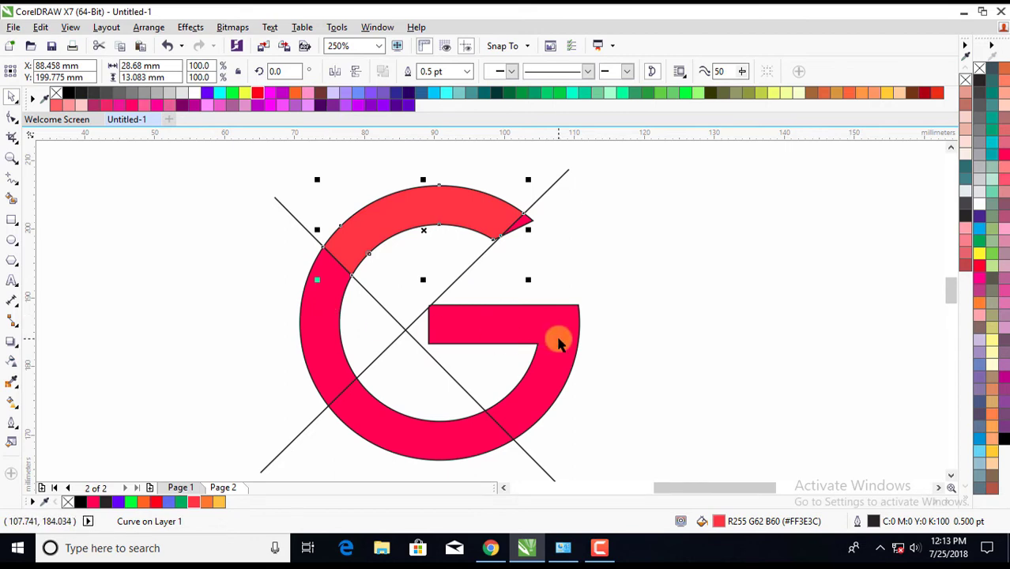
pyautogui.click(557, 343)
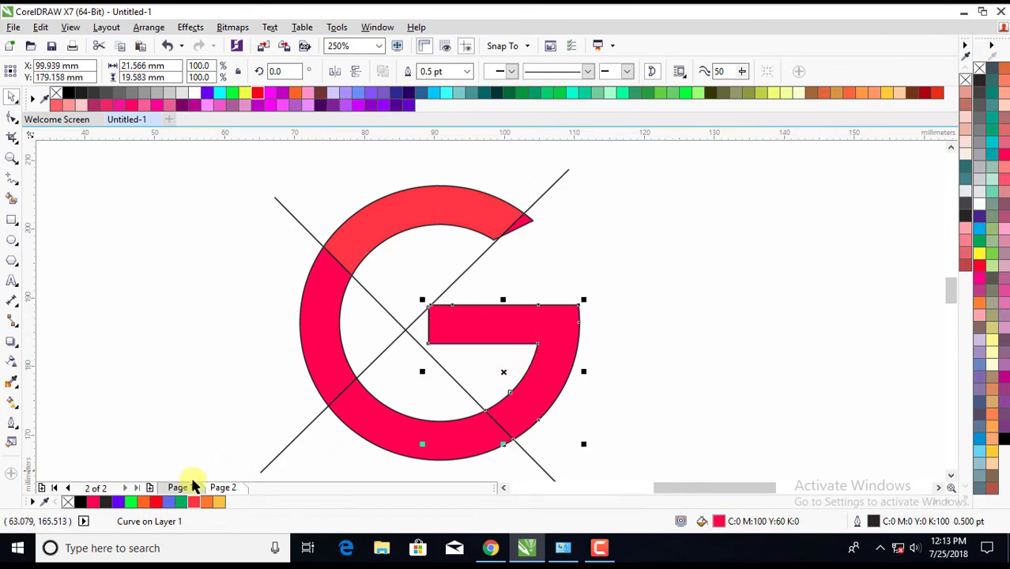
pyautogui.click(172, 504)
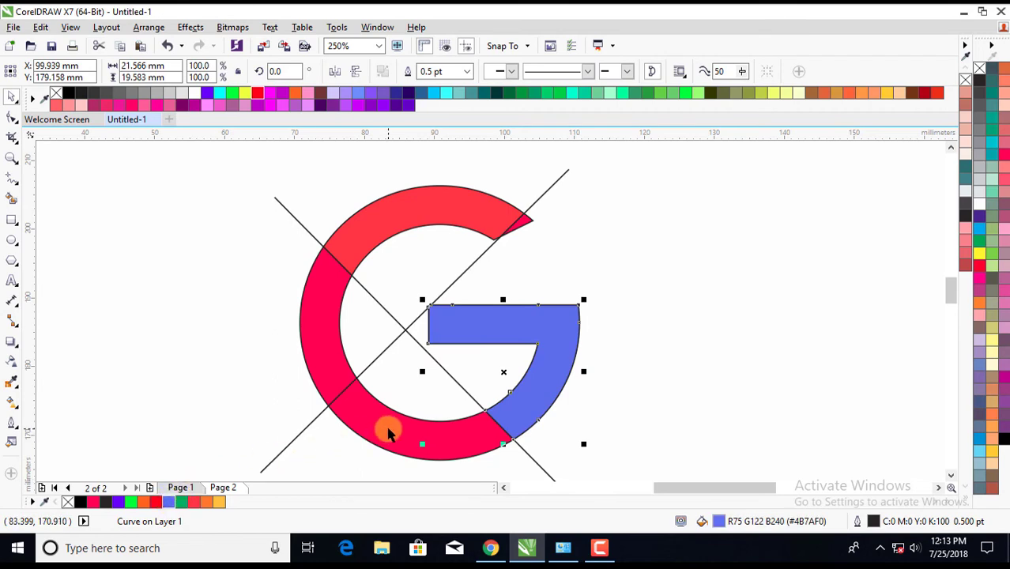
pyautogui.click(387, 431)
pyautogui.click(181, 502)
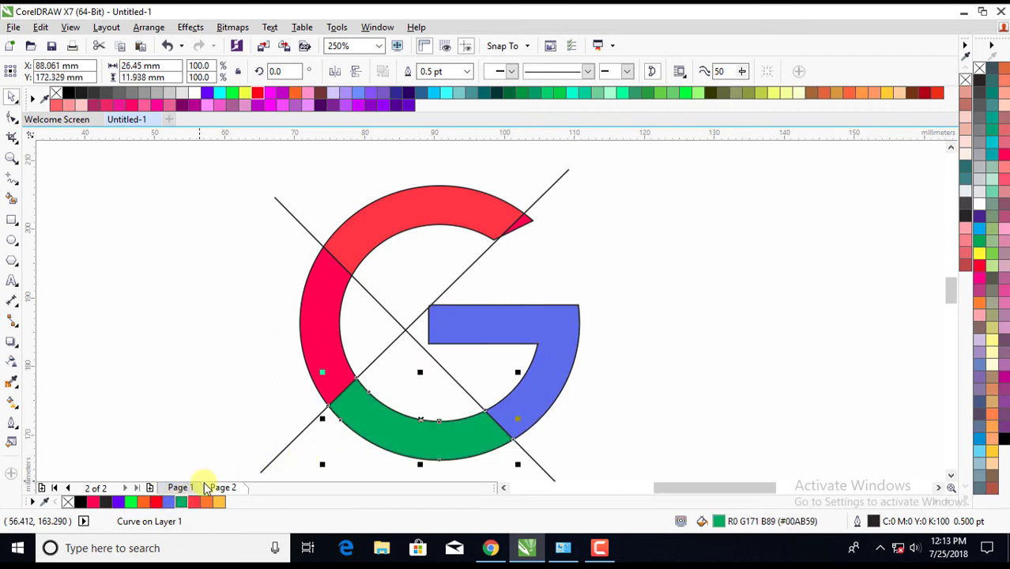
pyautogui.click(330, 353)
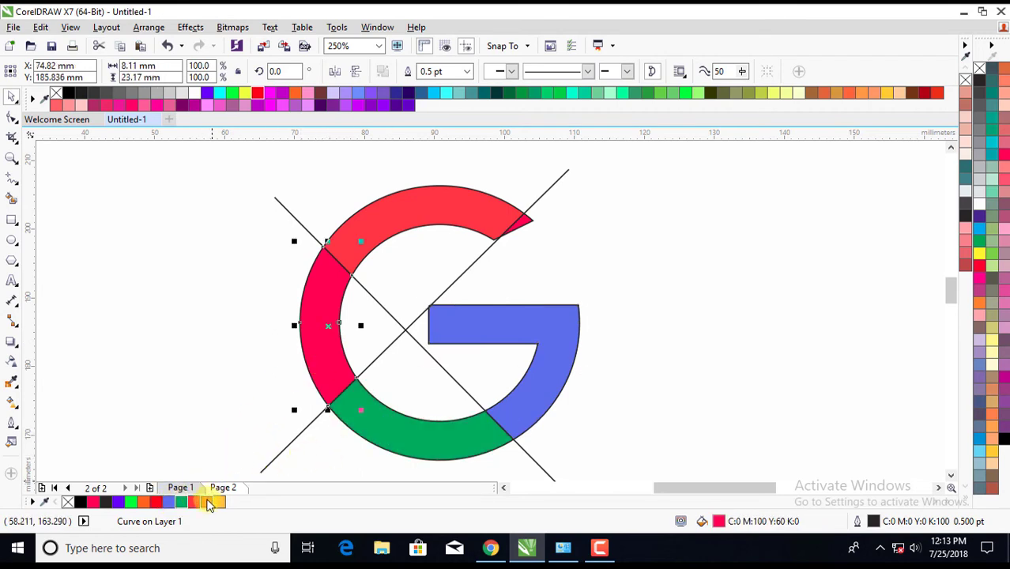
pyautogui.click(208, 503)
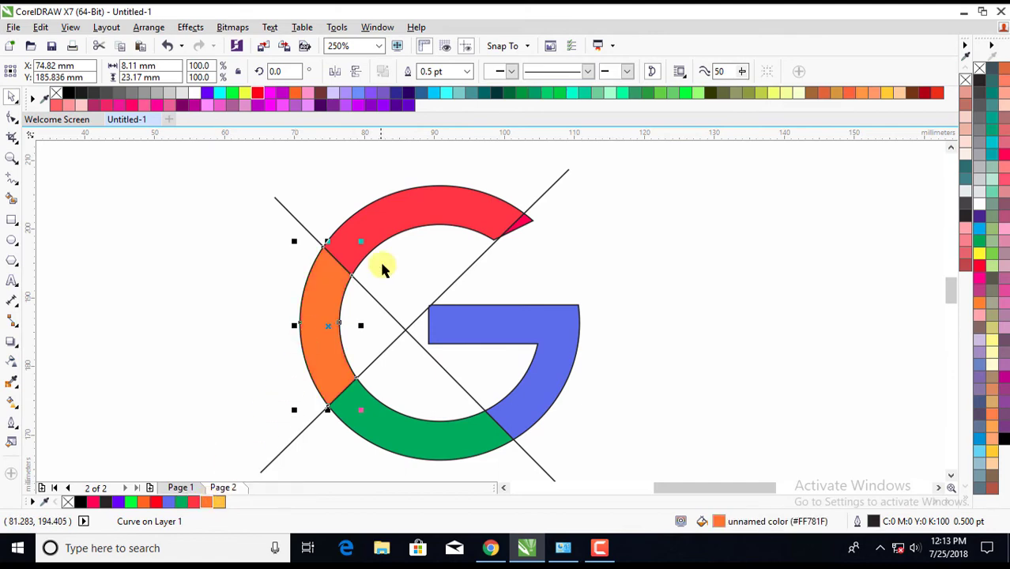
pyautogui.click(532, 239)
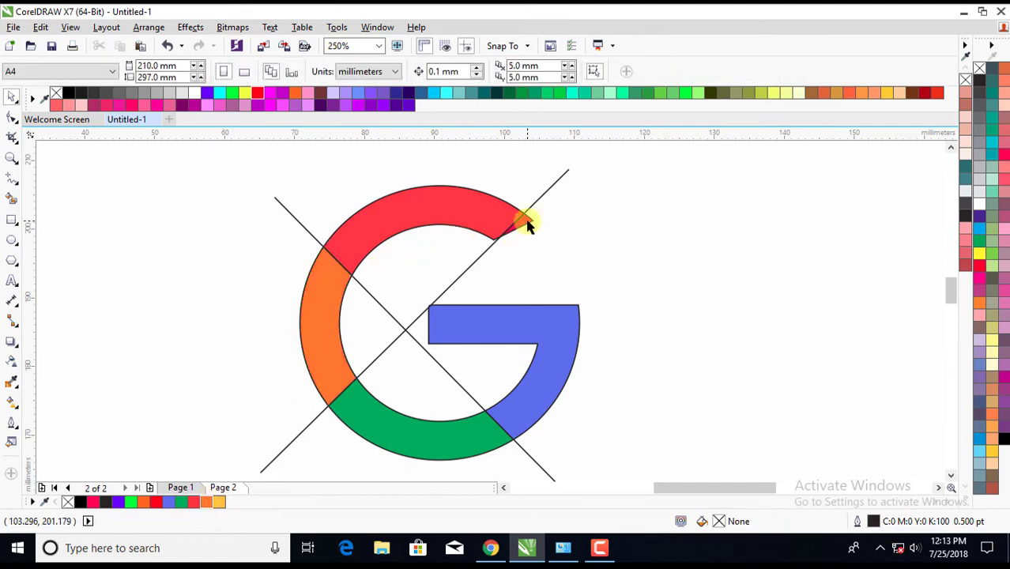
pyautogui.click(527, 225)
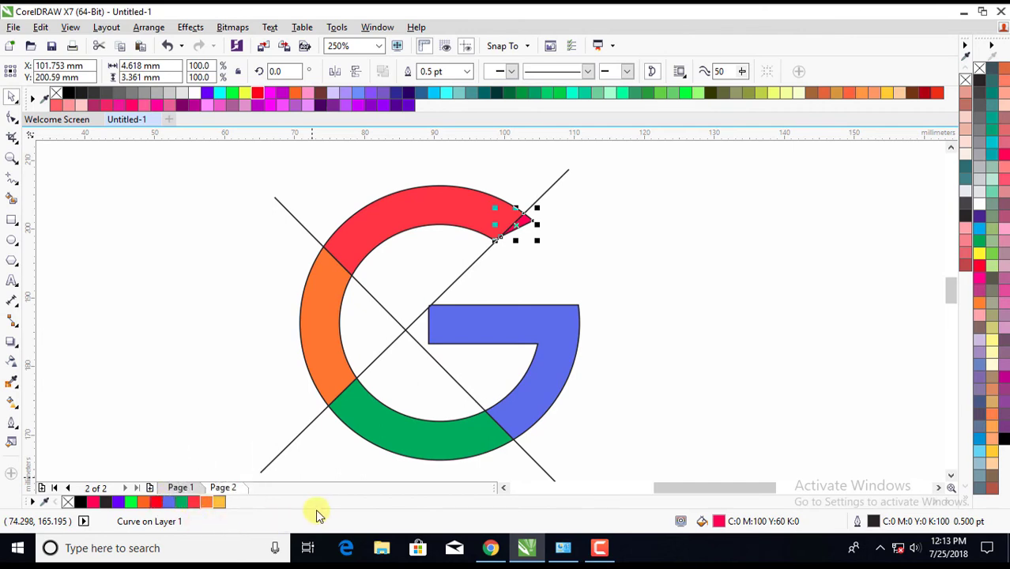
# - Colour the arc-tip sliver red and delete both diagonal guide lines crossing the G
pyautogui.click(198, 503)
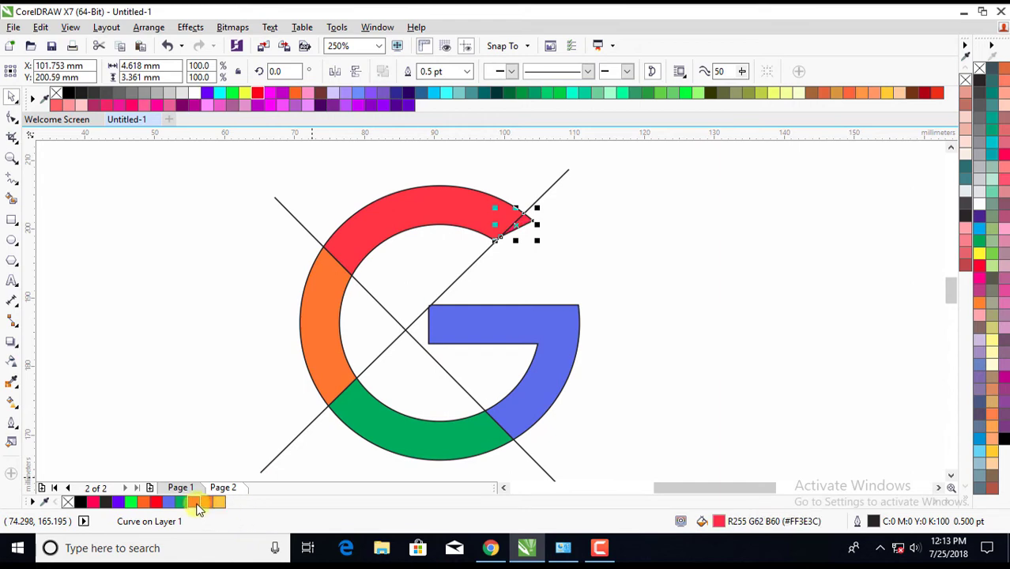
pyautogui.click(399, 338)
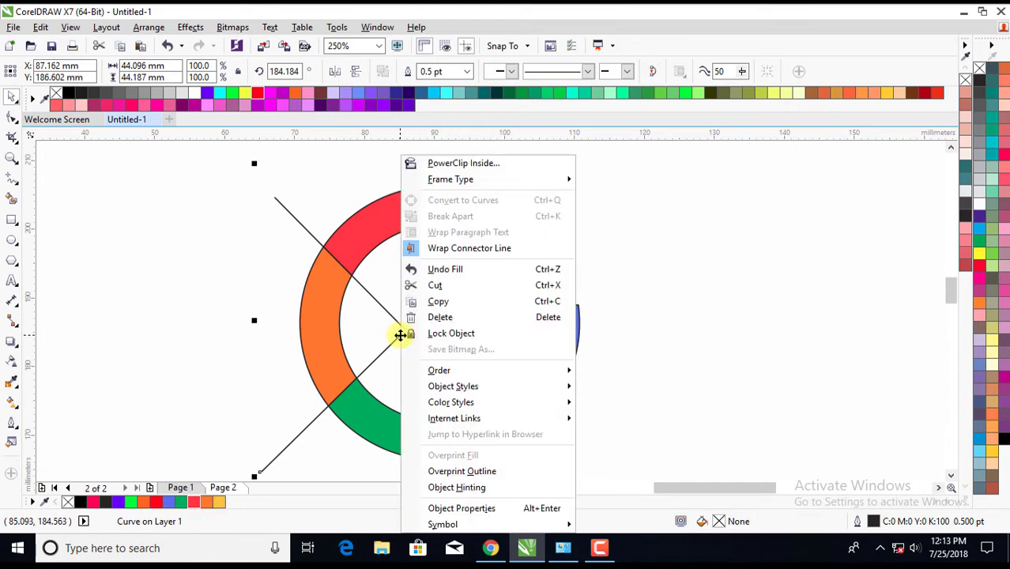
pyautogui.rightClick(398, 337)
pyautogui.click(454, 320)
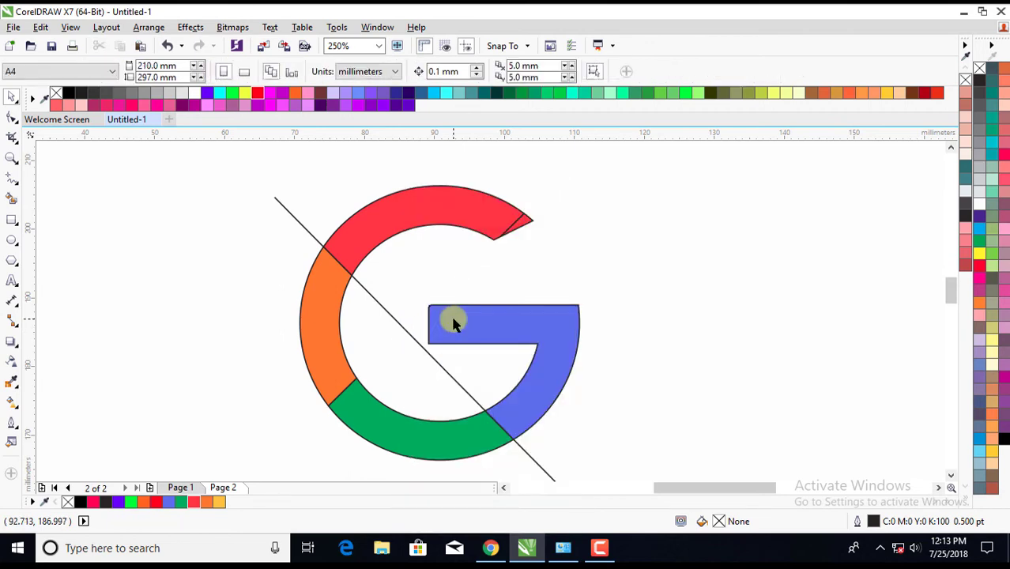
pyautogui.click(428, 358)
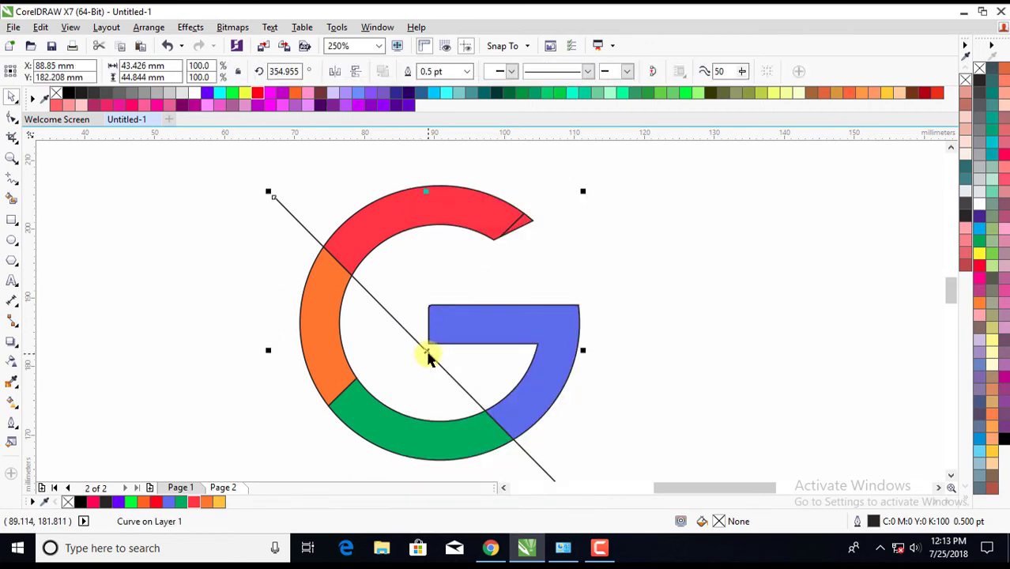
pyautogui.rightClick(427, 354)
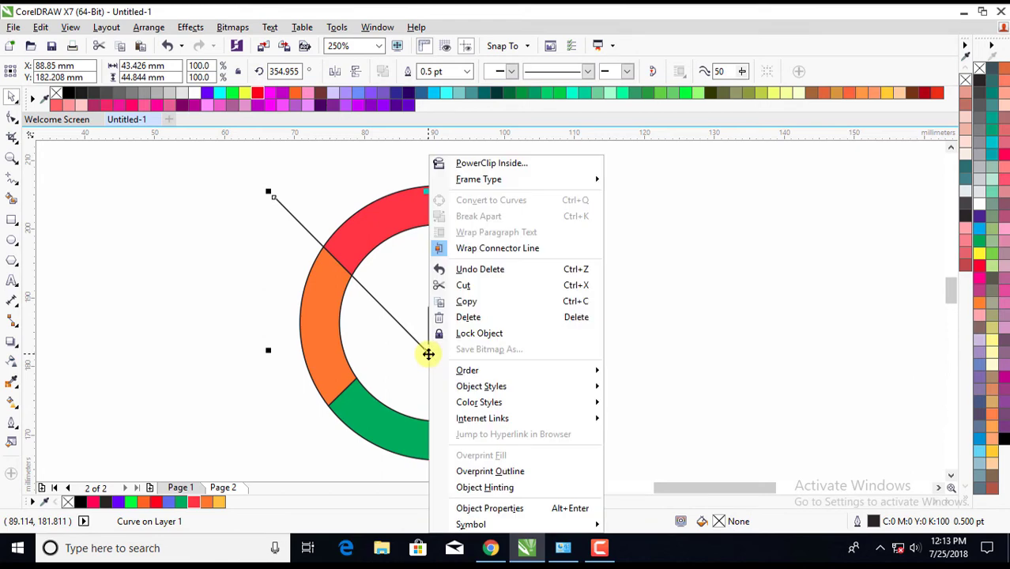
pyautogui.click(465, 317)
# - Weld the small red tip and the red top arc into one shape
pyautogui.scroll(-2, 440, 294)
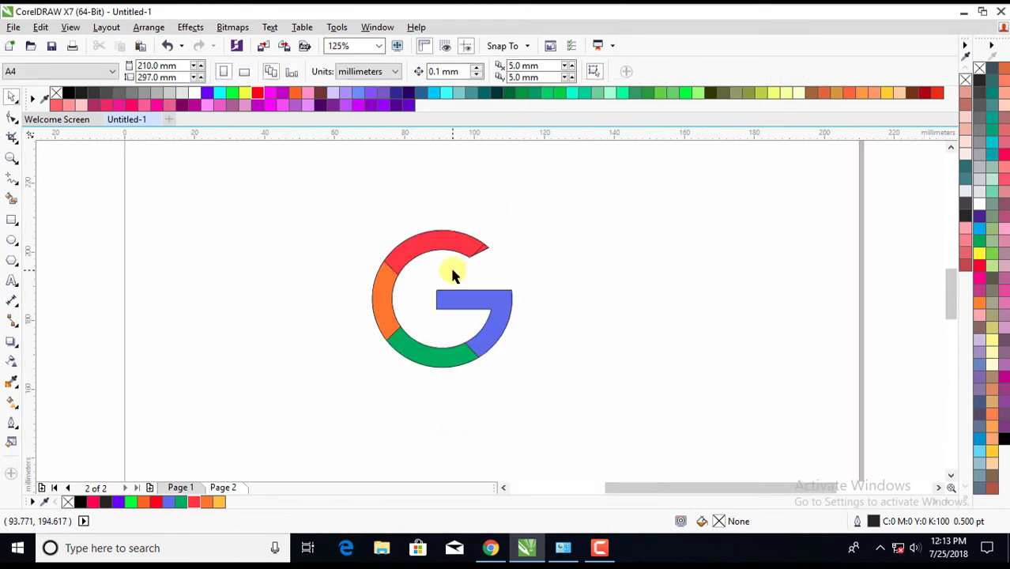
pyautogui.scroll(2, 454, 238)
pyautogui.scroll(2, 512, 251)
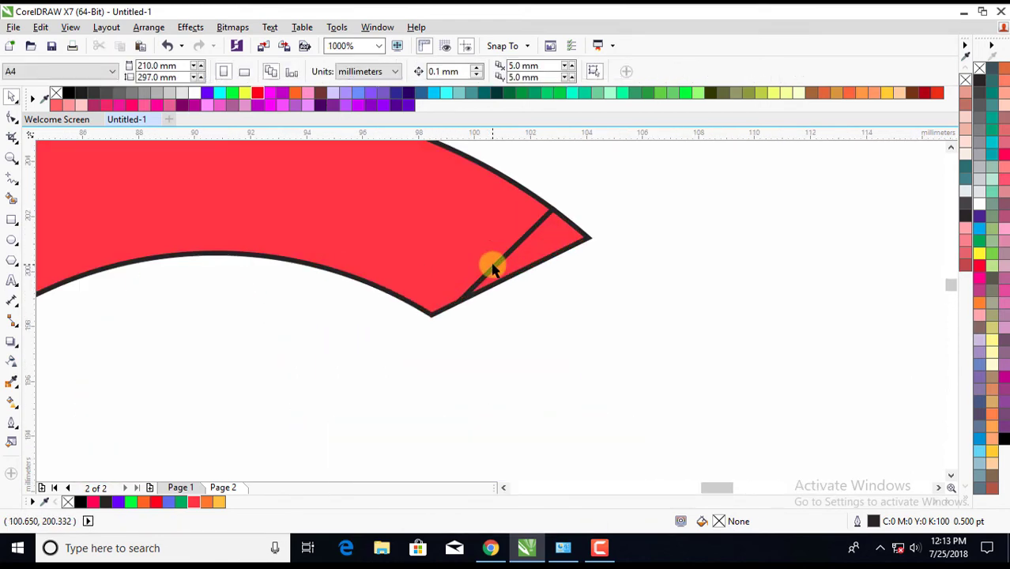
pyautogui.scroll(-1, 534, 252)
pyautogui.scroll(-1, 534, 254)
pyautogui.click(534, 254)
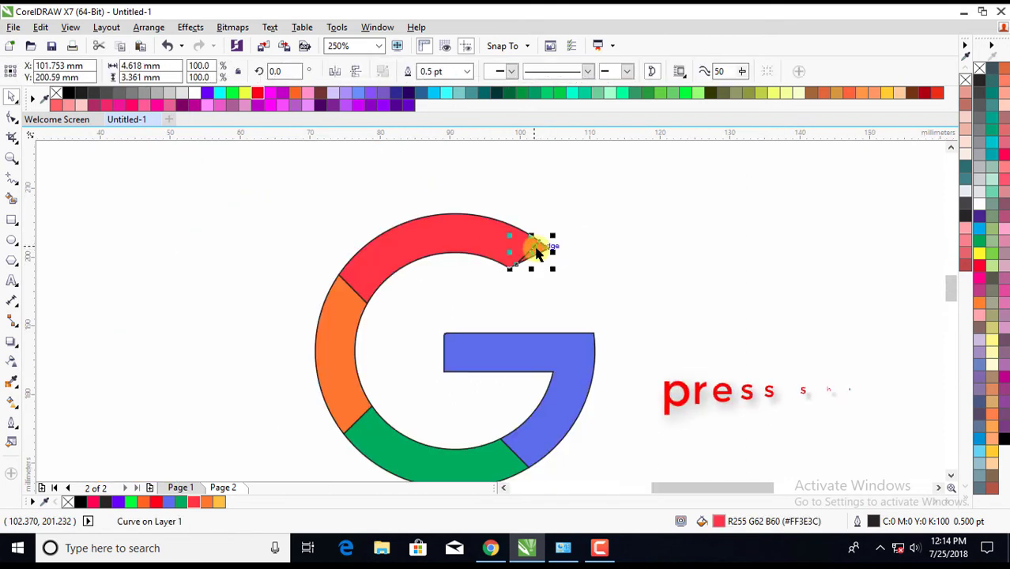
pyautogui.keyDown('shift'); pyautogui.click(455, 238); pyautogui.keyUp('shift')
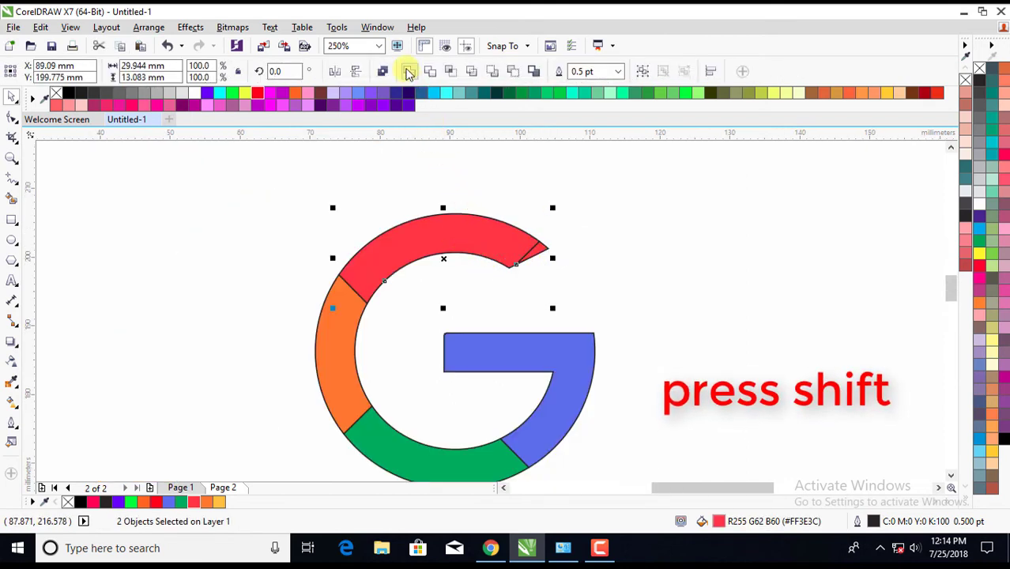
pyautogui.click(408, 73)
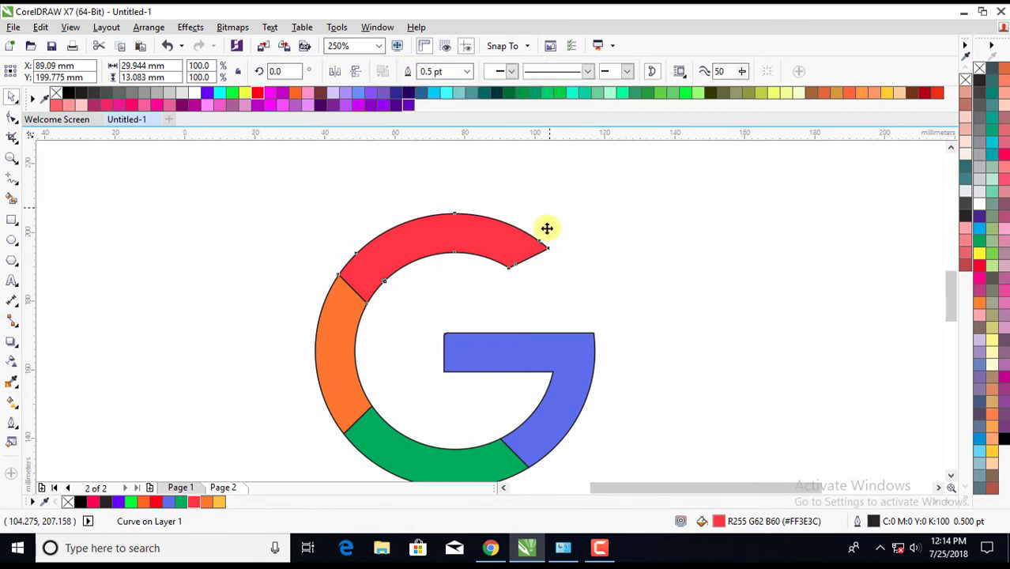
# - Marquee-select all the coloured pieces of the G logo
pyautogui.scroll(2, 493, 271)
pyautogui.scroll(2, 497, 276)
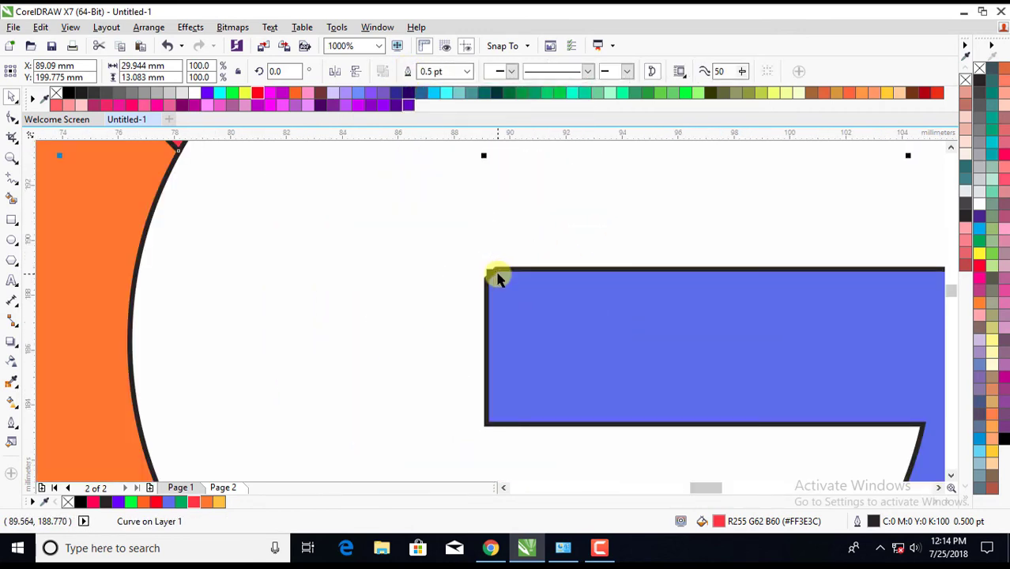
pyautogui.scroll(1, 493, 281)
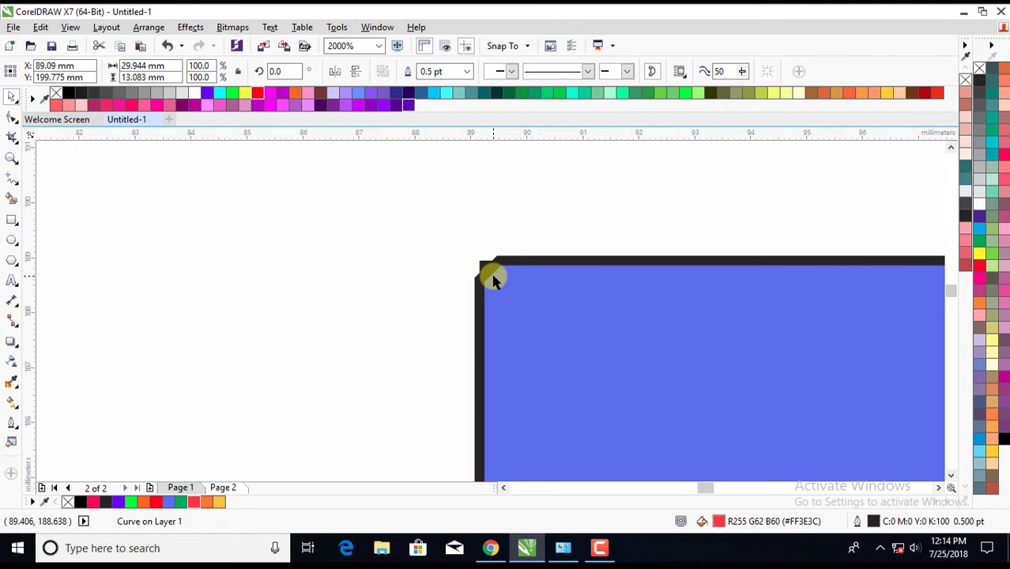
pyautogui.scroll(-2, 494, 278)
pyautogui.scroll(-1, 496, 277)
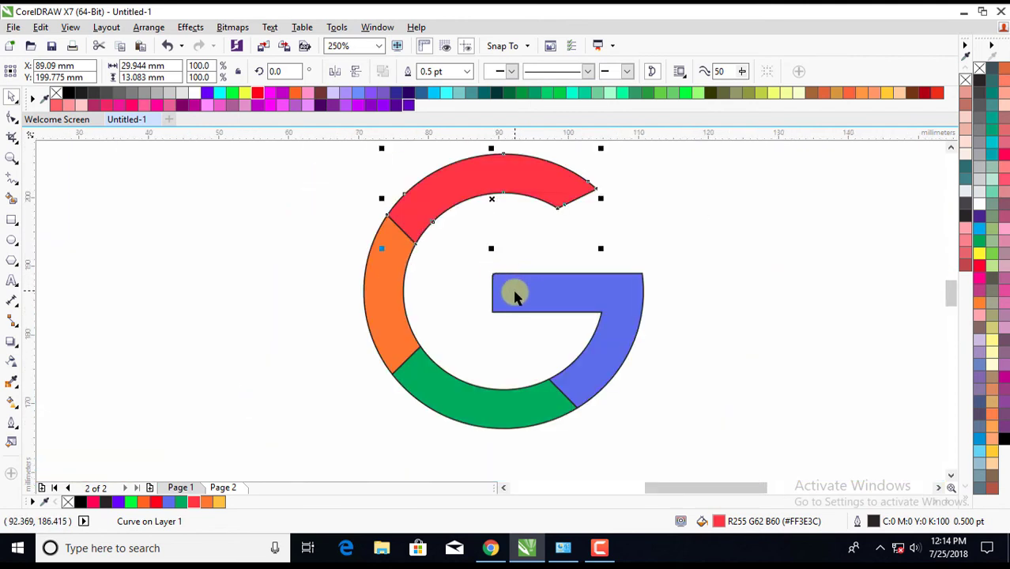
pyautogui.scroll(-1, 540, 286)
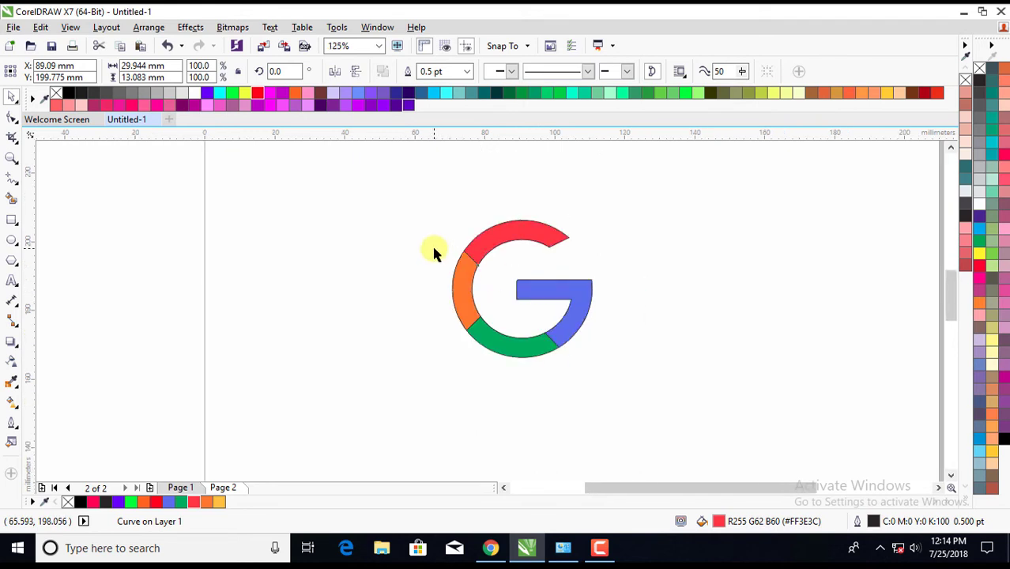
pyautogui.click(433, 251)
pyautogui.moveTo(393, 193); pyautogui.dragTo(642, 391)
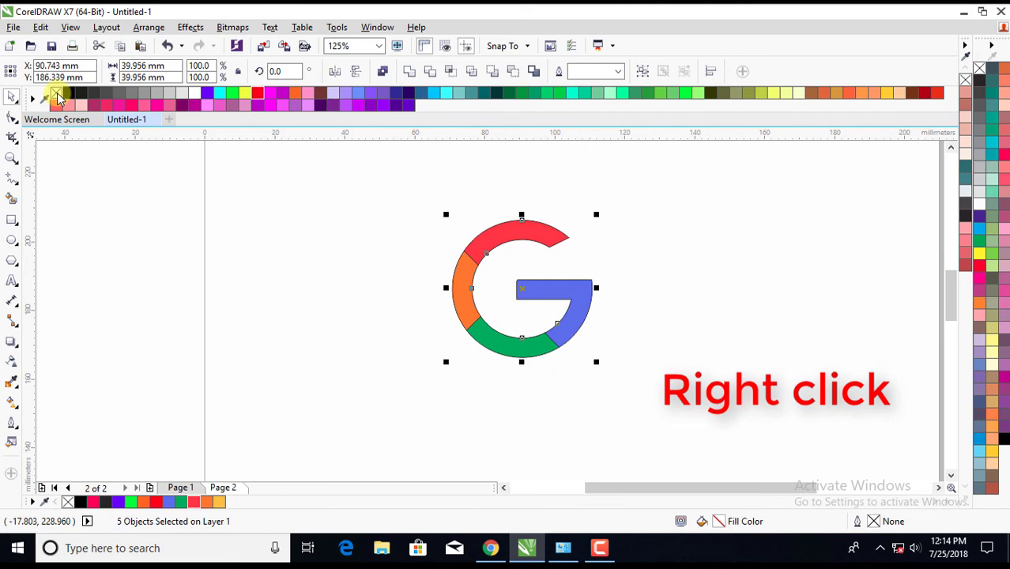
# - Remove the outlines from all five G pieces using the No Color swatch, then inspect the result
pyautogui.rightClick(58, 96)
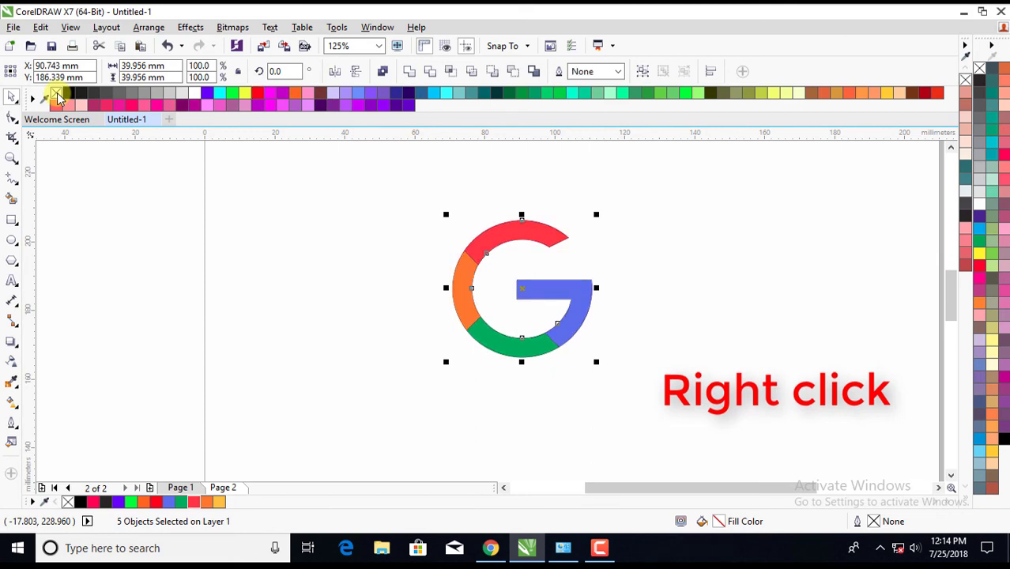
pyautogui.click(407, 257)
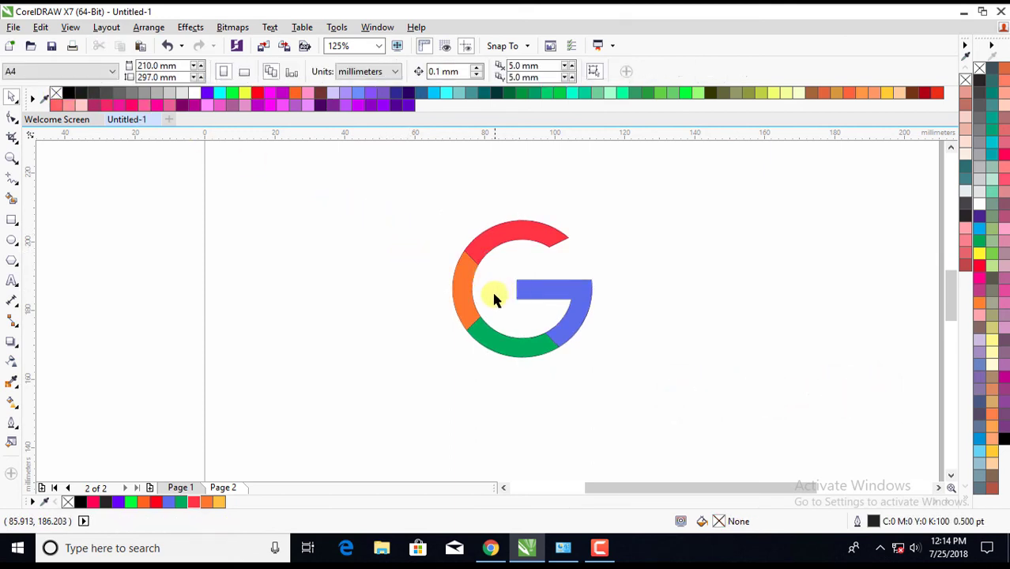
pyautogui.scroll(1, 509, 292)
pyautogui.scroll(1, 515, 291)
pyautogui.scroll(1, 514, 279)
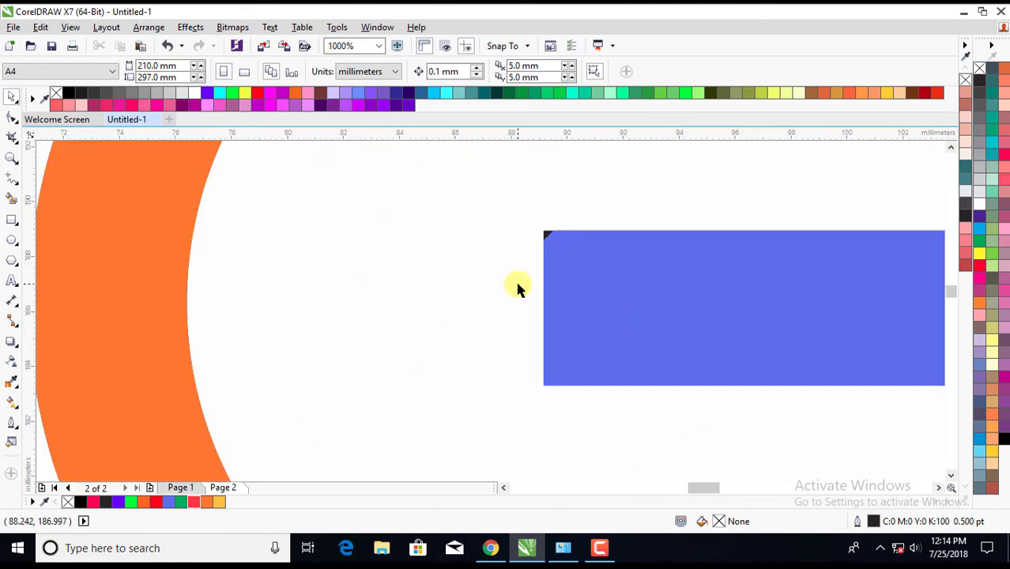
pyautogui.scroll(-1, 499, 260)
pyautogui.scroll(-1, 499, 263)
pyautogui.scroll(-1, 499, 269)
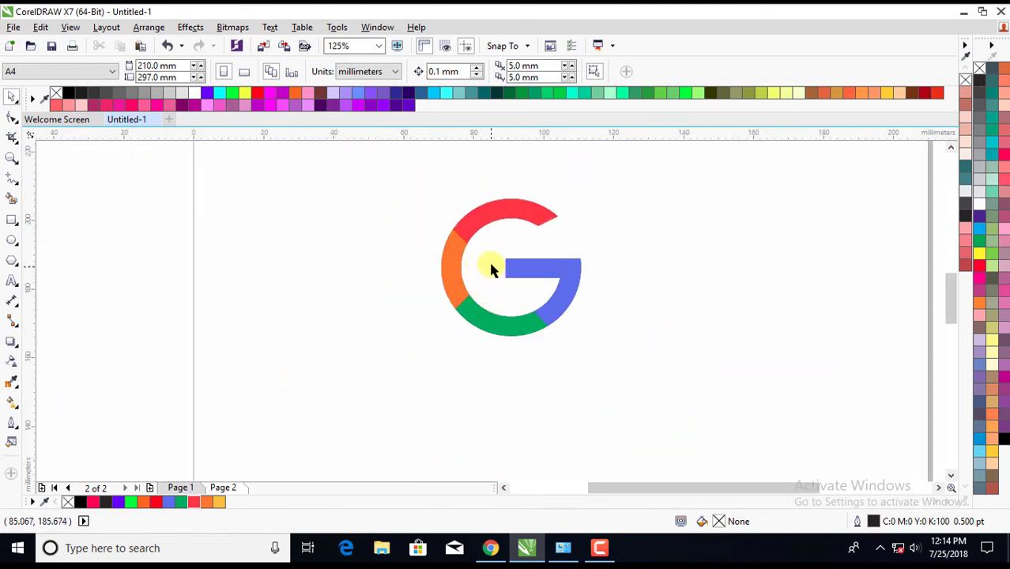
pyautogui.scroll(-1, 489, 259)
pyautogui.scroll(2, 484, 253)
pyautogui.scroll(1, 484, 253)
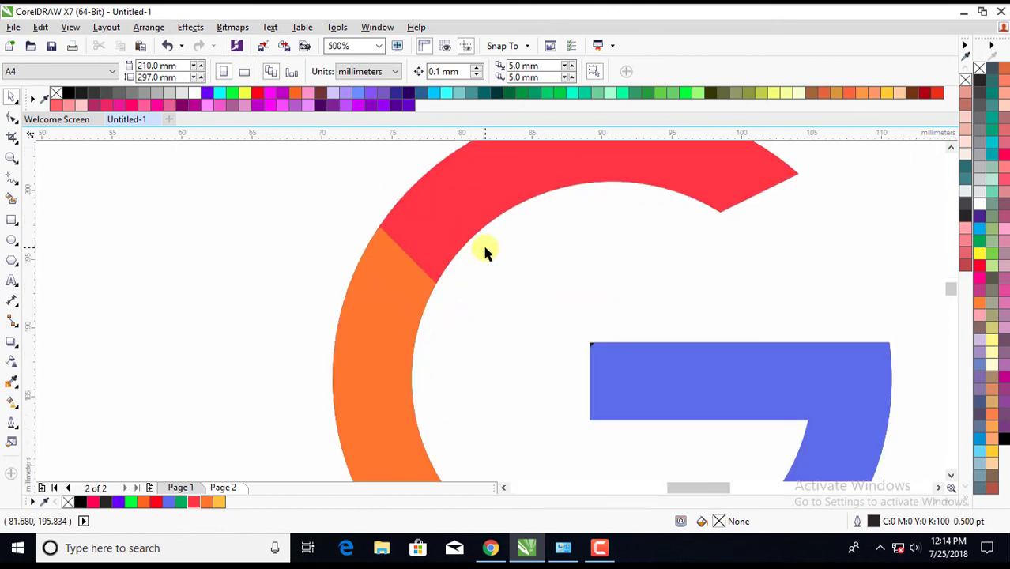
pyautogui.scroll(1, 485, 253)
pyautogui.scroll(1, 473, 243)
pyautogui.scroll(-4, 450, 241)
pyautogui.scroll(-1, 466, 253)
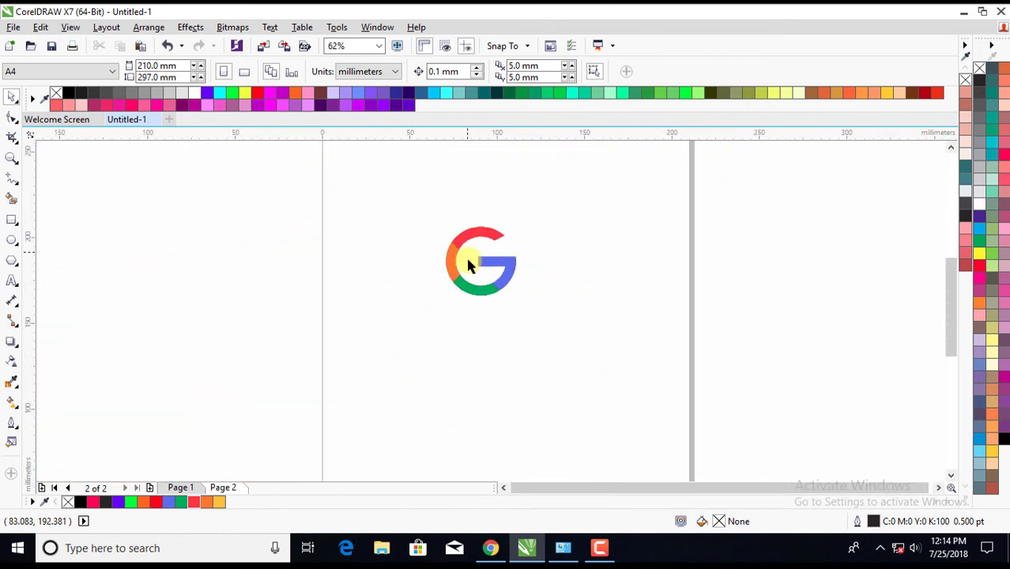
# - Type 'Google' in Arial below the G, enlarge it to about 77.57 pt and centre it
pyautogui.click(12, 281)
pyautogui.click(384, 358)
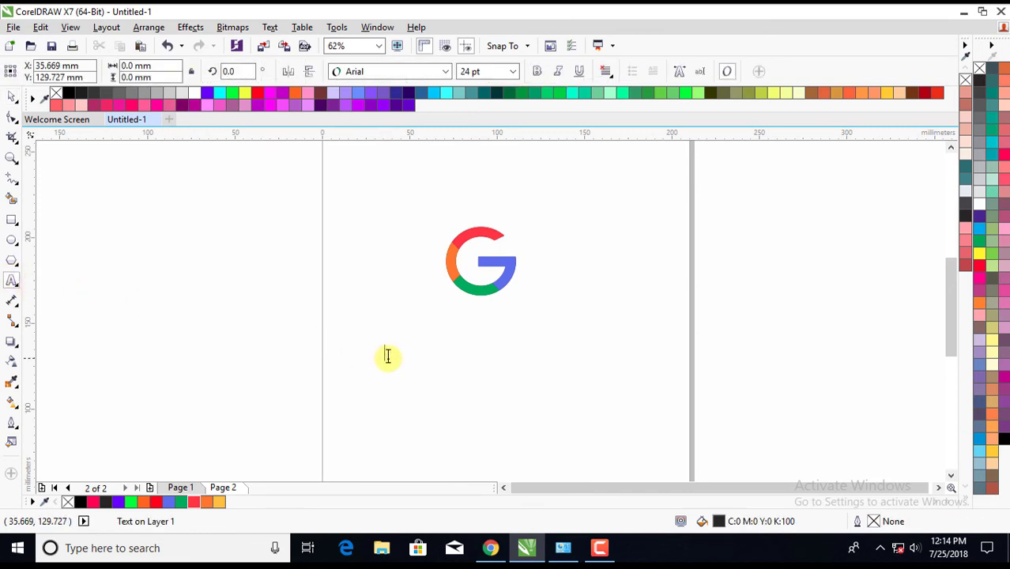
pyautogui.write('G')
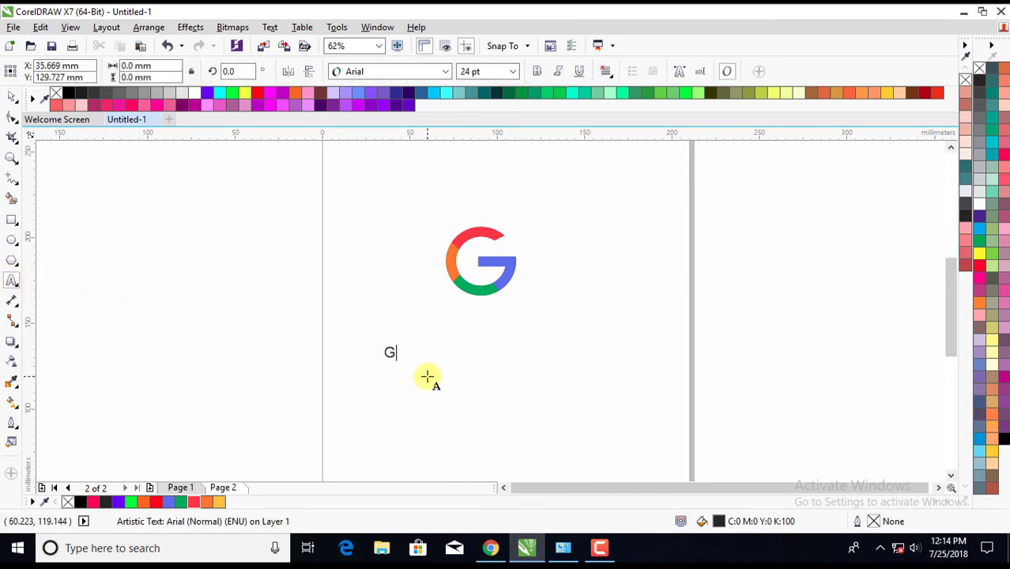
pyautogui.write('oogle')
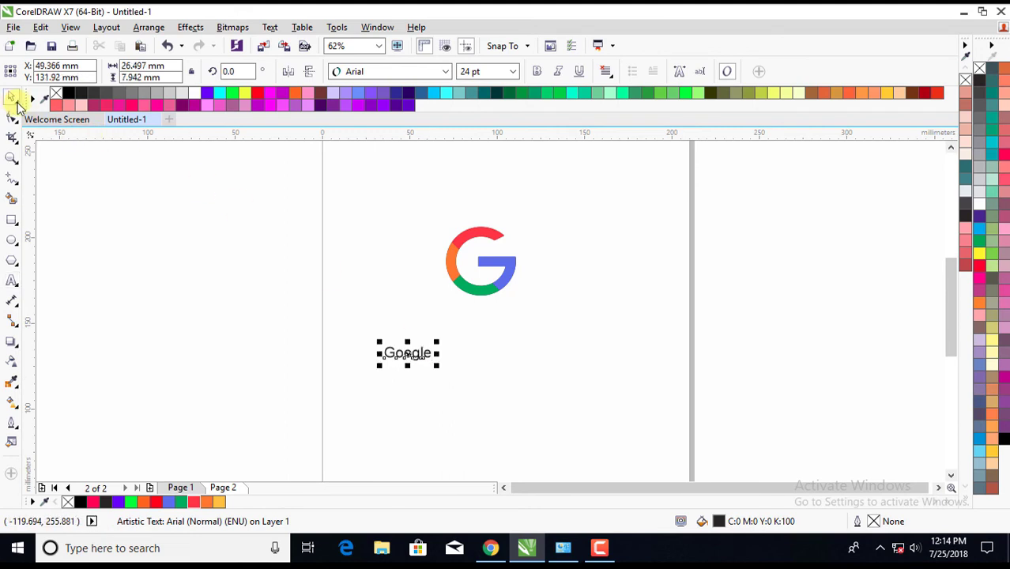
pyautogui.moveTo(413, 354); pyautogui.dragTo(468, 325)
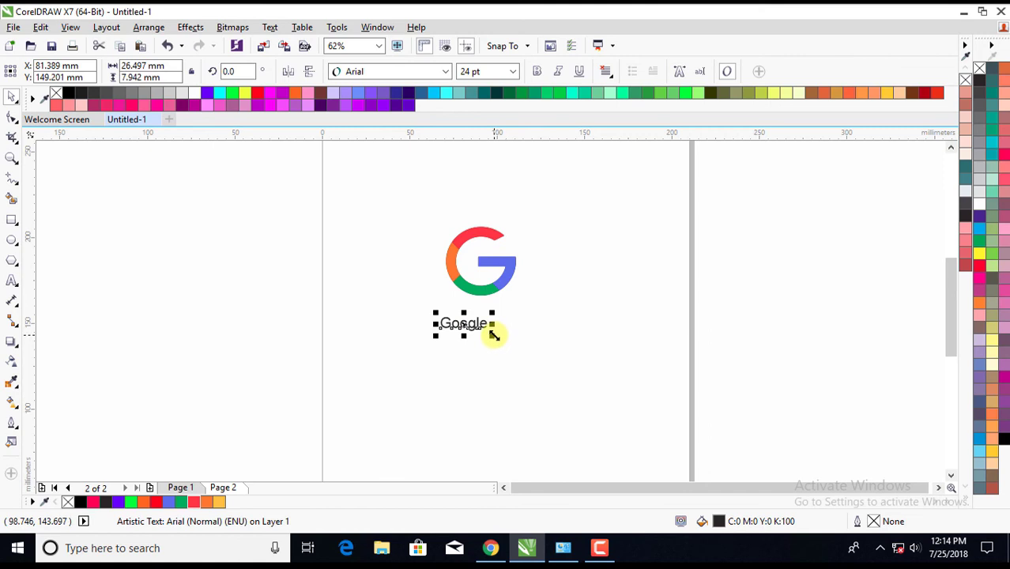
pyautogui.moveTo(494, 335); pyautogui.dragTo(597, 399)
pyautogui.moveTo(547, 344); pyautogui.dragTo(515, 338)
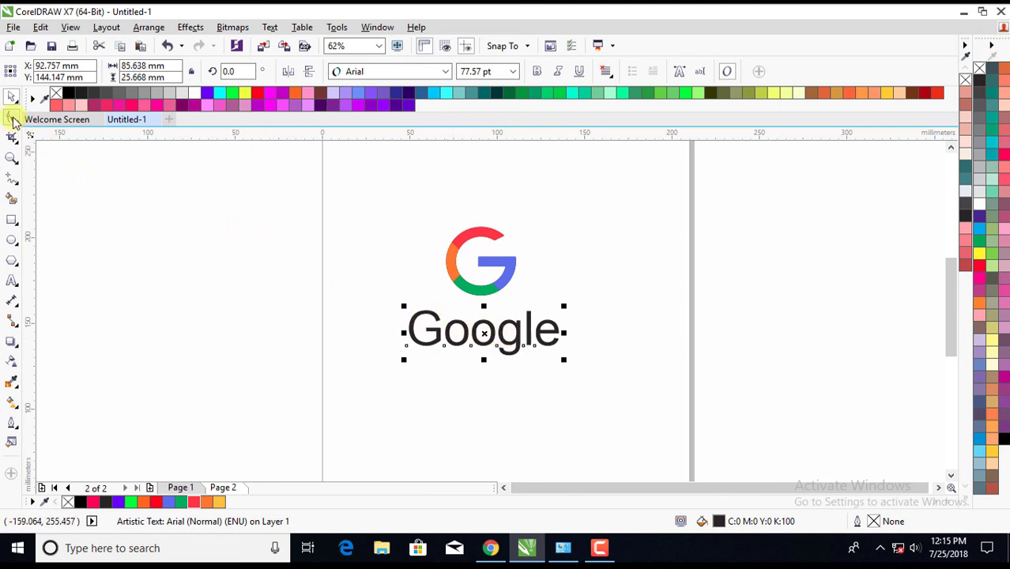
# - Widen the Google letter spacing so the word spans about 103.5 mm
pyautogui.click(12, 118)
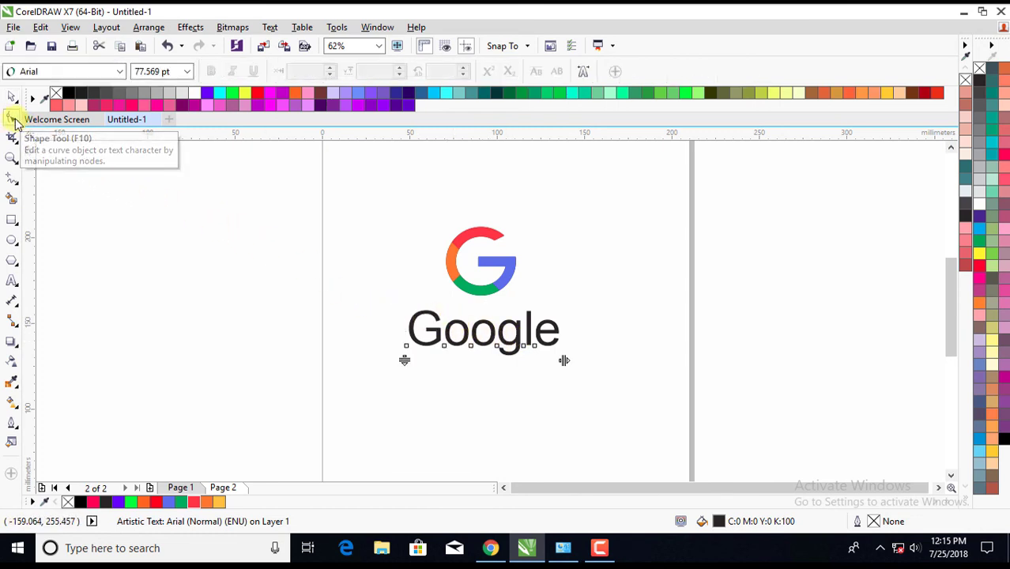
pyautogui.moveTo(564, 359); pyautogui.dragTo(589, 360)
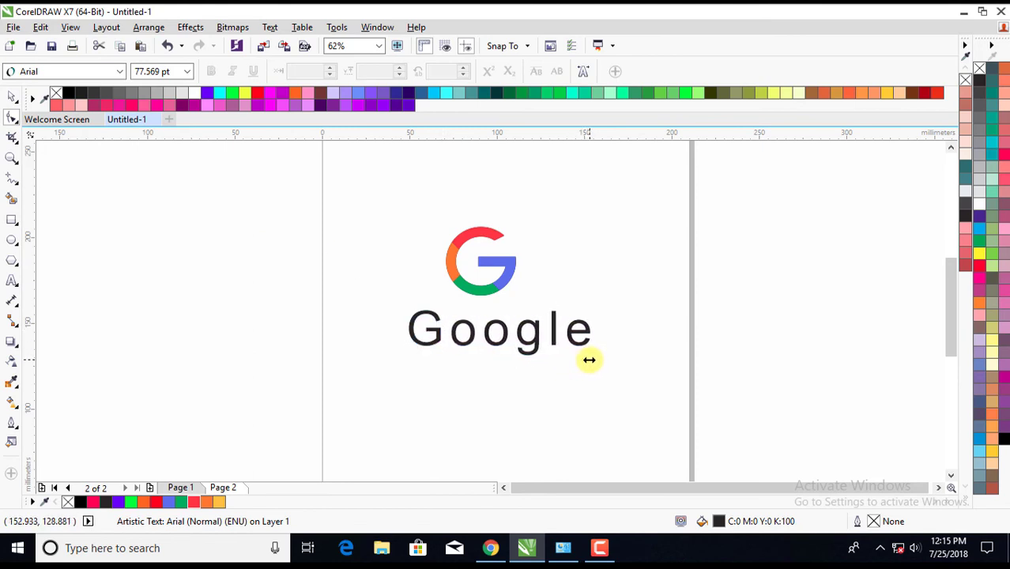
pyautogui.moveTo(589, 360); pyautogui.dragTo(590, 360)
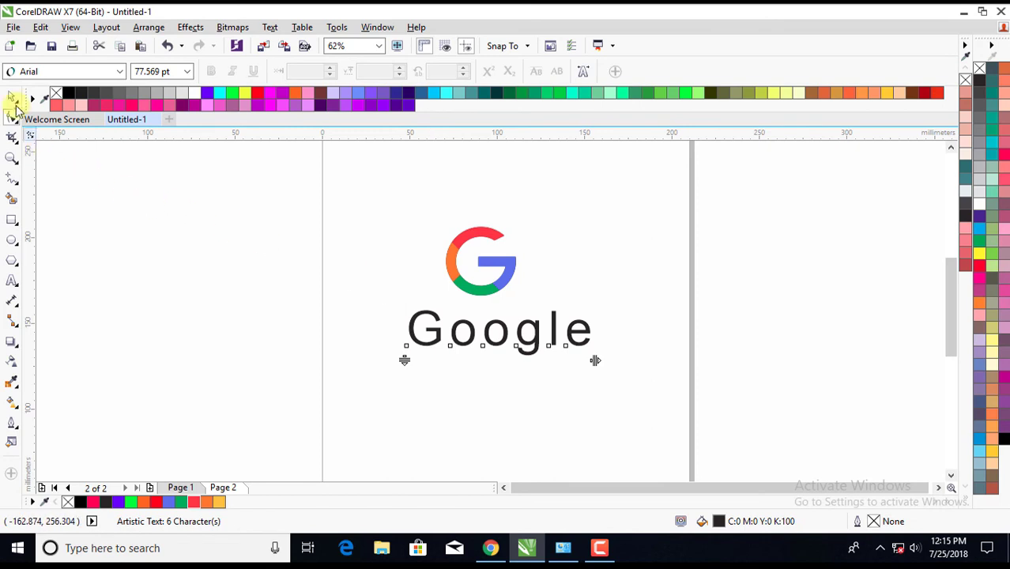
pyautogui.click(12, 97)
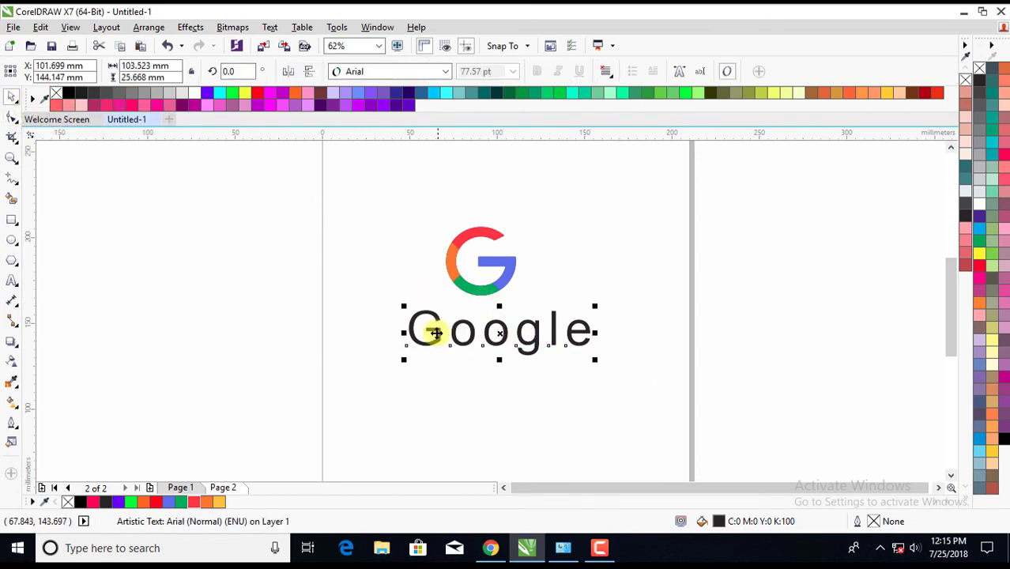
# - Break the Google text apart into separate letter objects
pyautogui.click(150, 28)
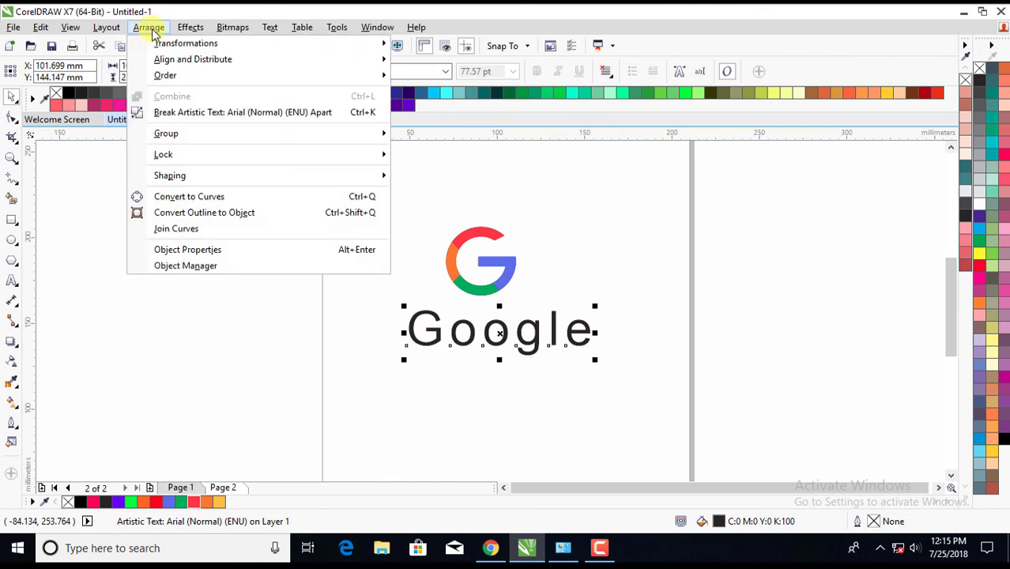
pyautogui.click(213, 119)
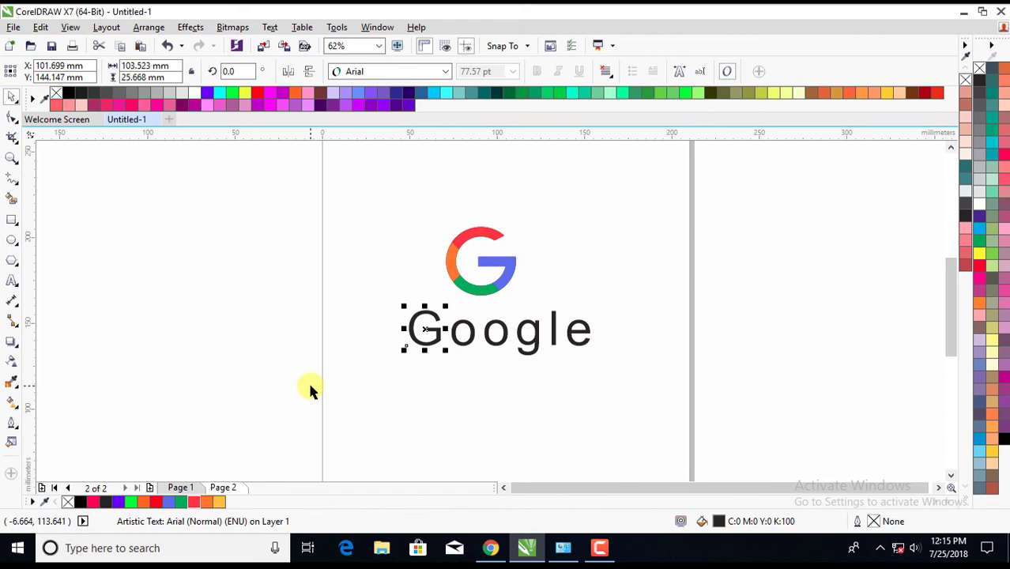
# - Colour the G blue, first o red and second o yellow, using Google's homepage as reference
pyautogui.click(492, 547)
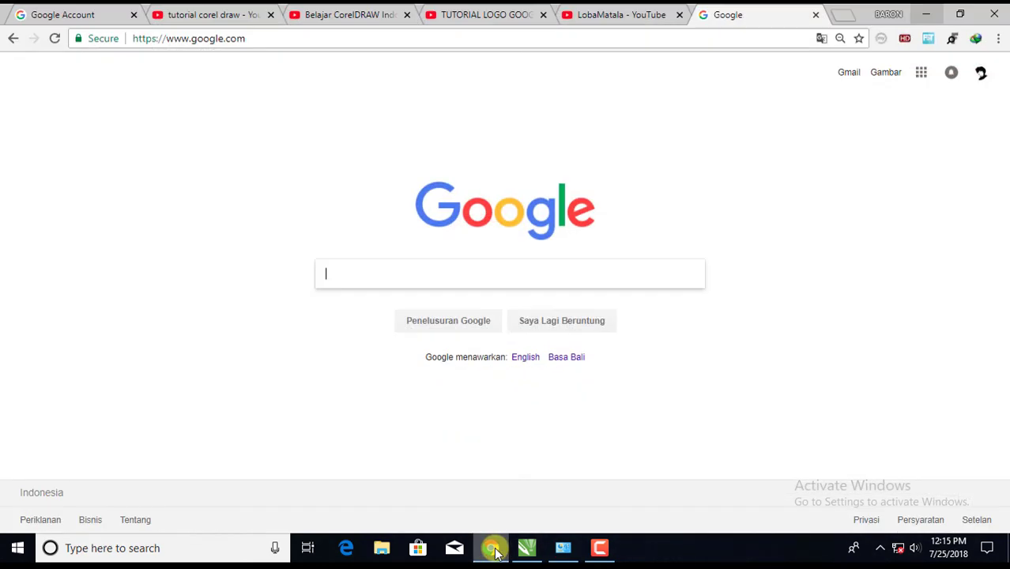
pyautogui.click(493, 548)
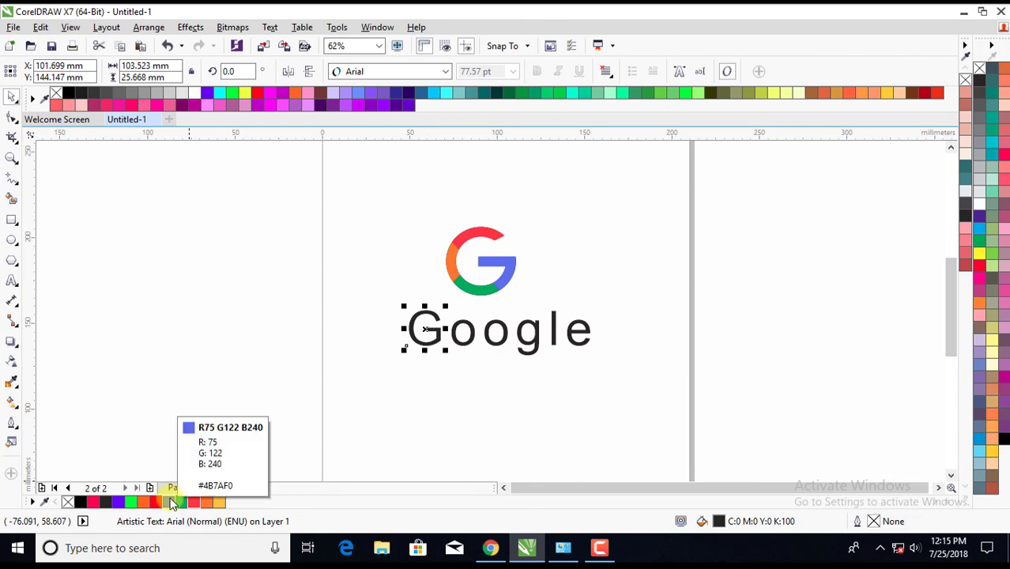
pyautogui.click(170, 501)
pyautogui.click(446, 349)
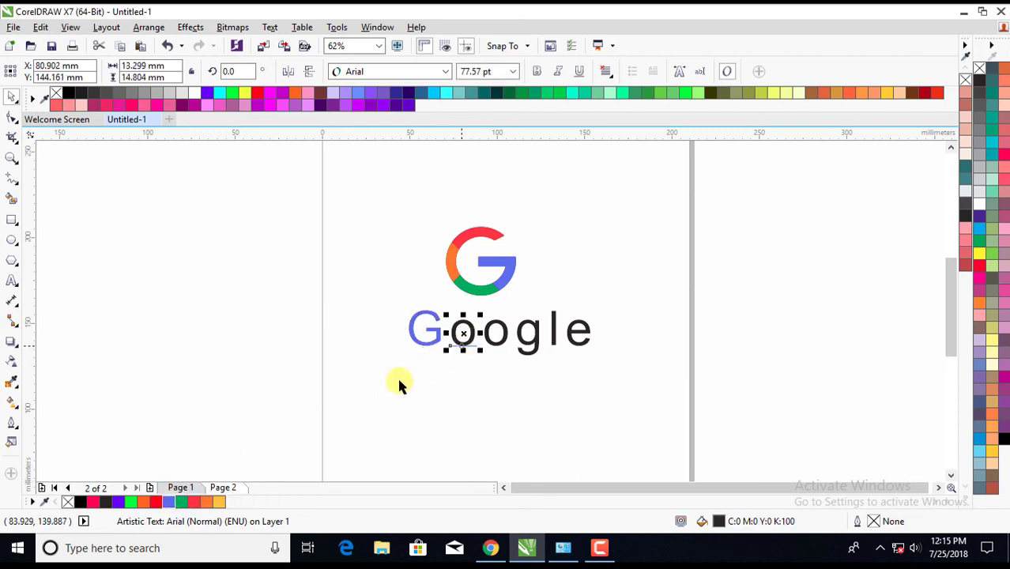
pyautogui.click(193, 501)
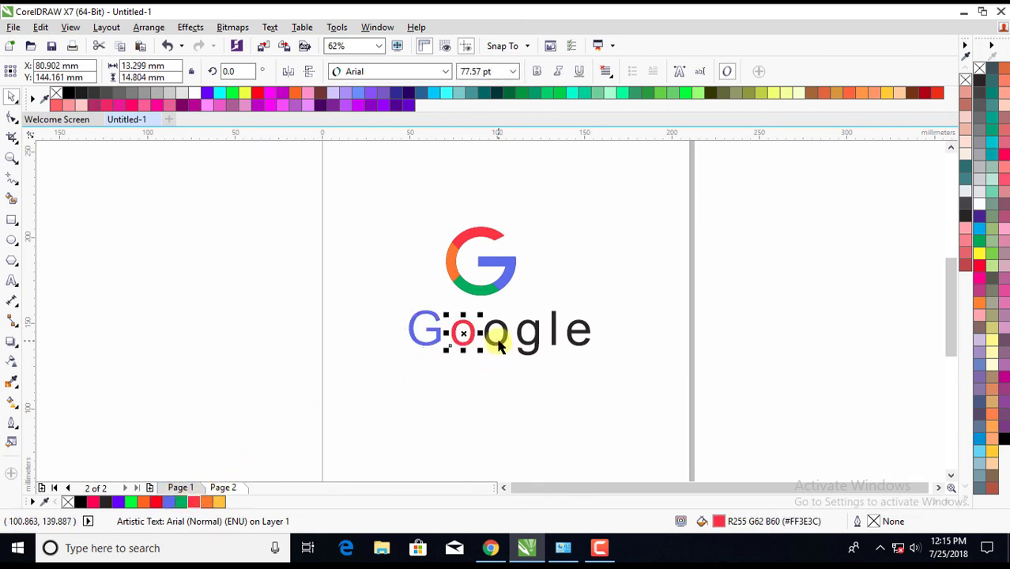
pyautogui.click(495, 342)
pyautogui.click(221, 503)
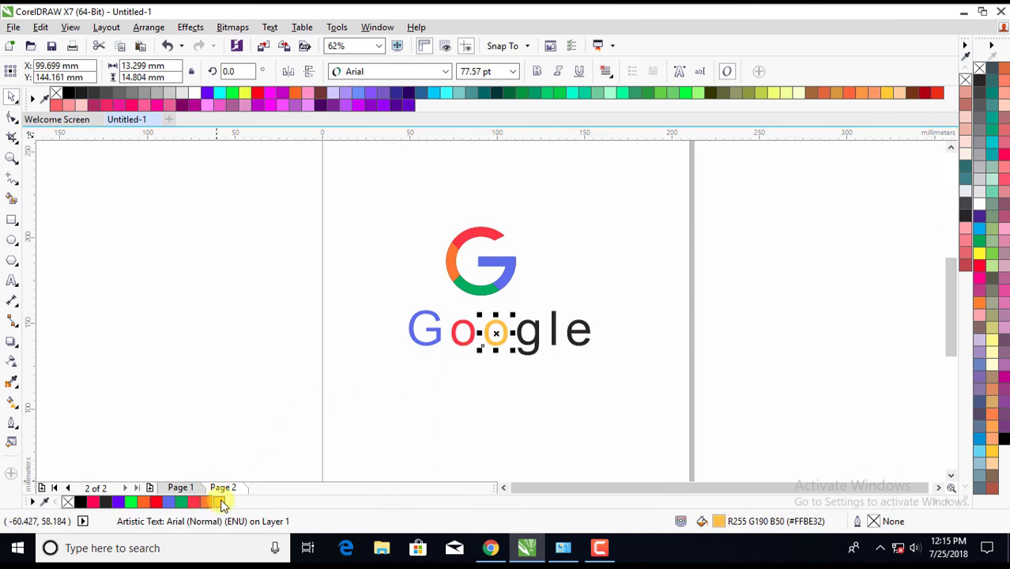
# - Colour the remaining letters: g blue, l green and e red
pyautogui.click(490, 547)
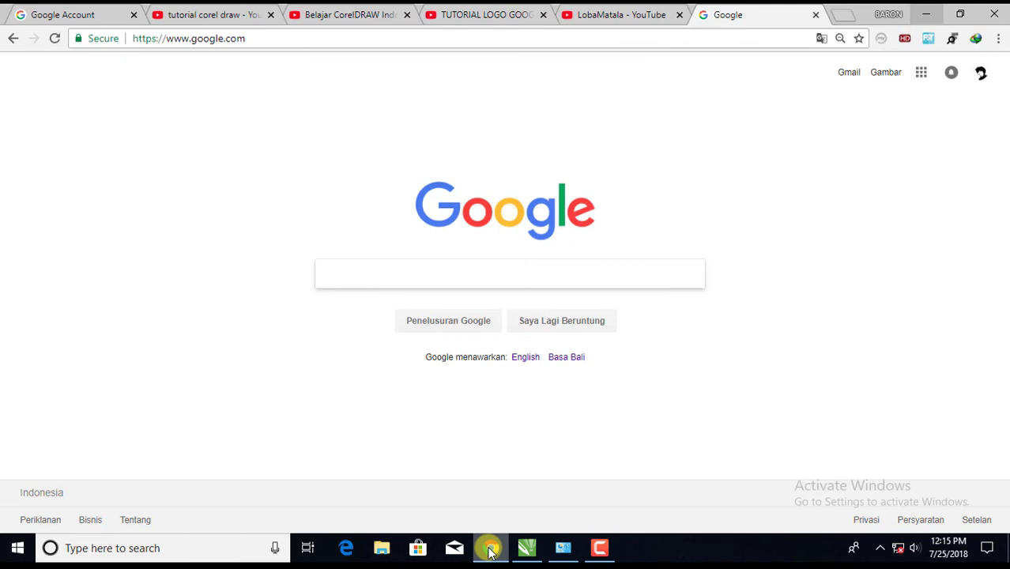
pyautogui.click(489, 547)
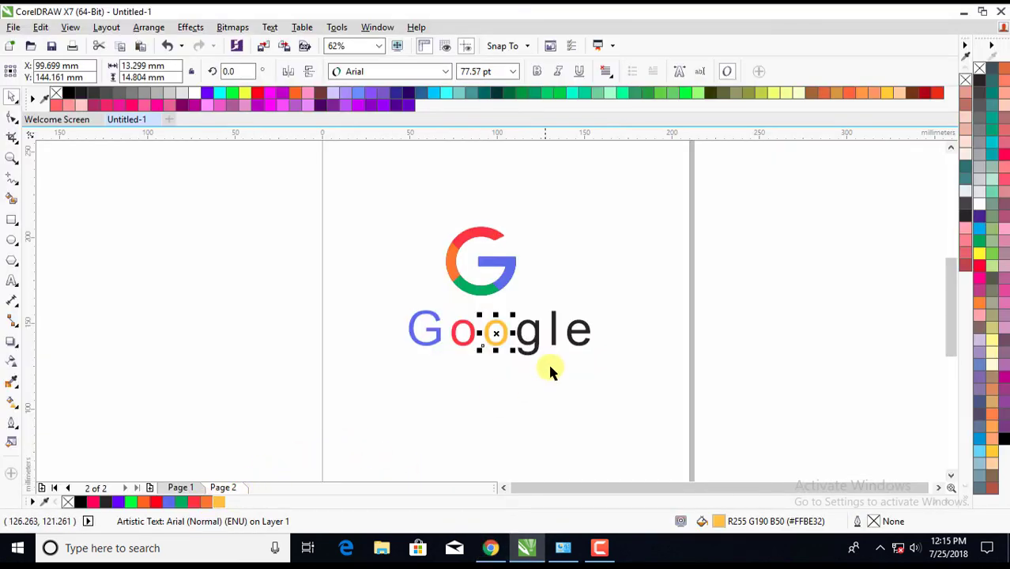
pyautogui.click(538, 341)
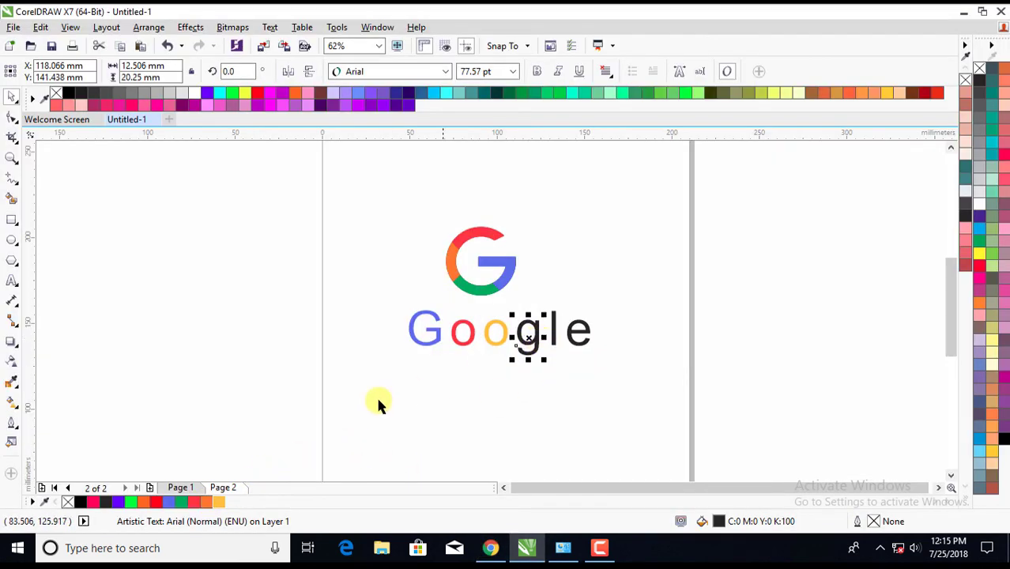
pyautogui.click(168, 502)
pyautogui.click(553, 328)
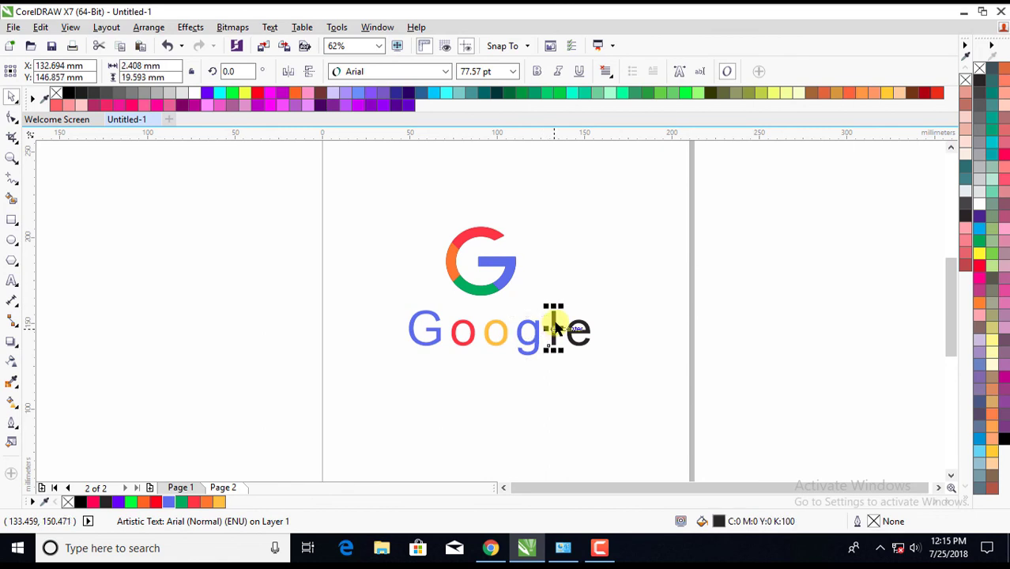
pyautogui.click(181, 502)
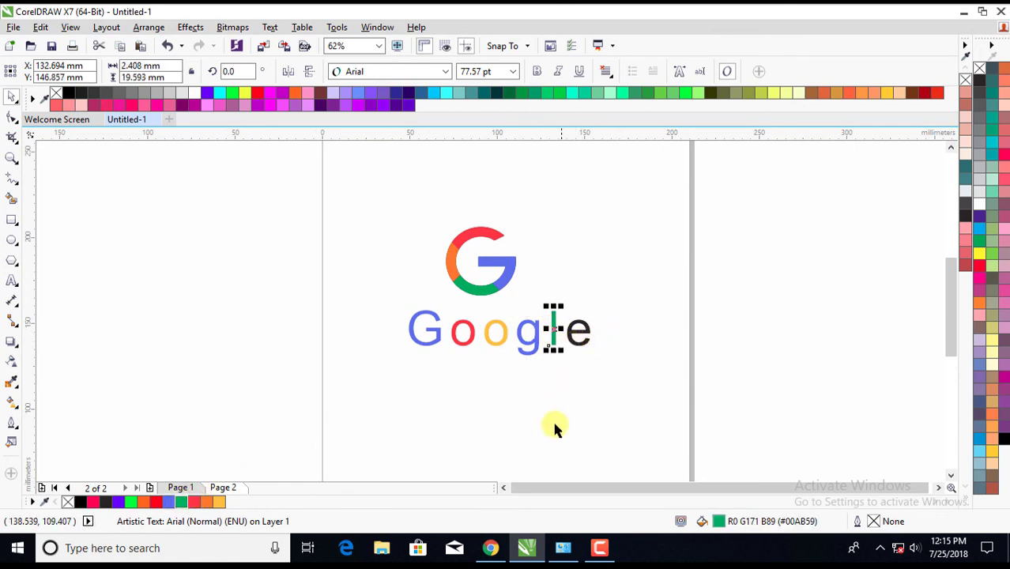
pyautogui.moveTo(490, 547)
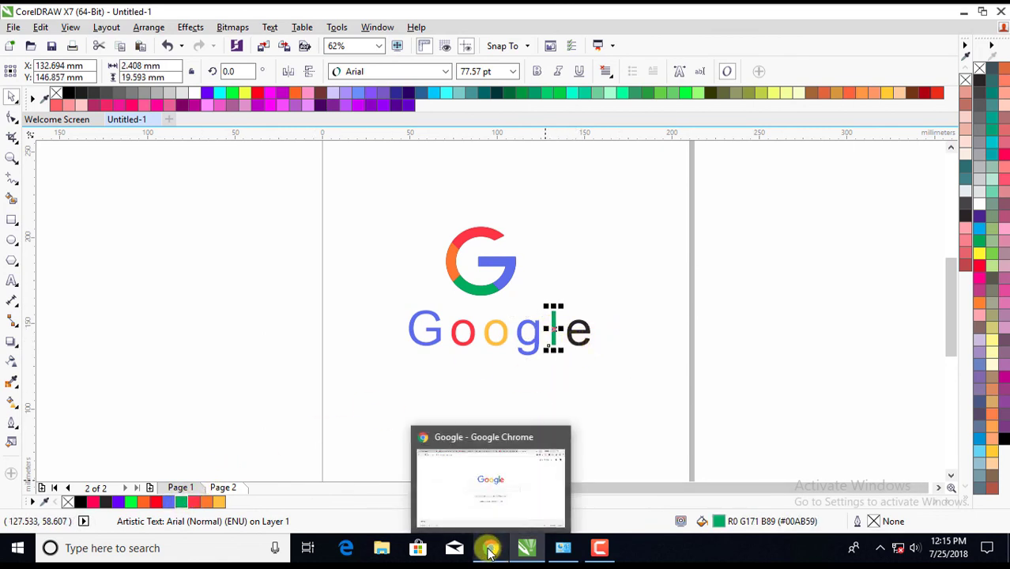
pyautogui.click(577, 336)
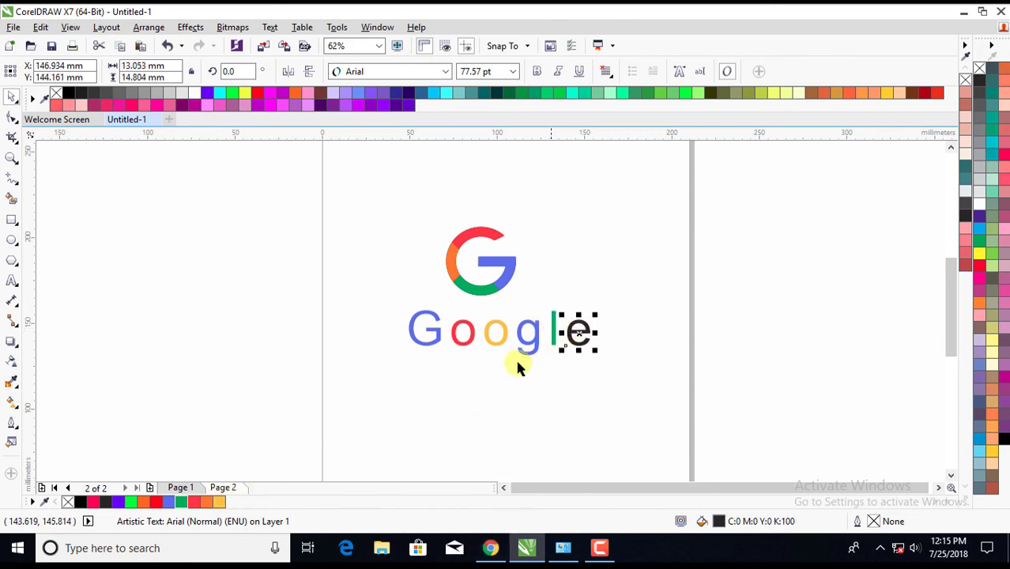
pyautogui.click(196, 502)
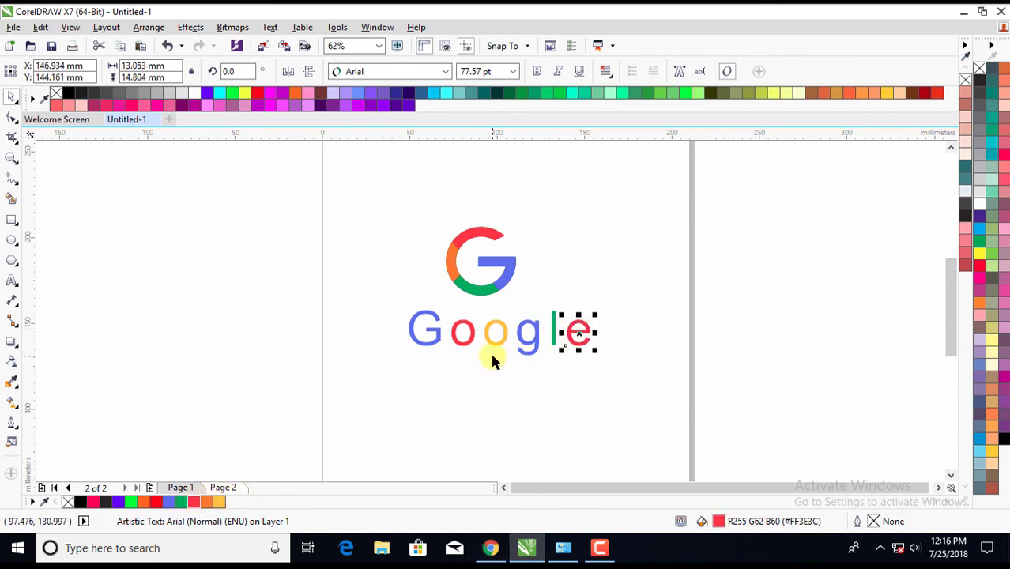
pyautogui.scroll(-2, 509, 301)
pyautogui.scroll(2, 494, 312)
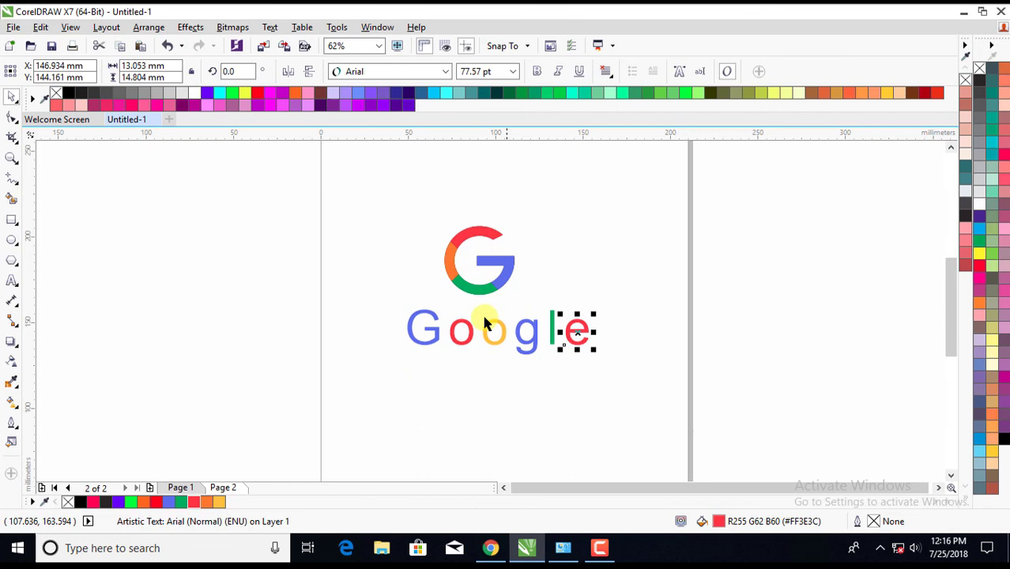
pyautogui.click(390, 303)
# - Group the six Google letters, and separately group the five G icon pieces
pyautogui.moveTo(369, 300)
pyautogui.mouseDown()
pyautogui.moveTo(541, 356)
pyautogui.moveTo(610, 353)
pyautogui.mouseUp()
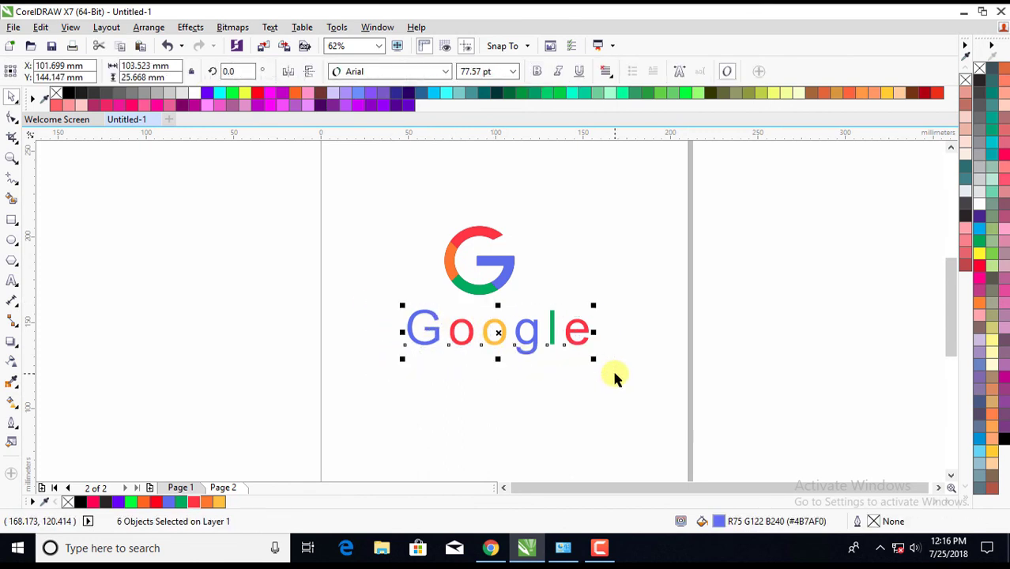
pyautogui.hotkey('ctrl', 'g')
pyautogui.hotkey('ctrl', 'g')
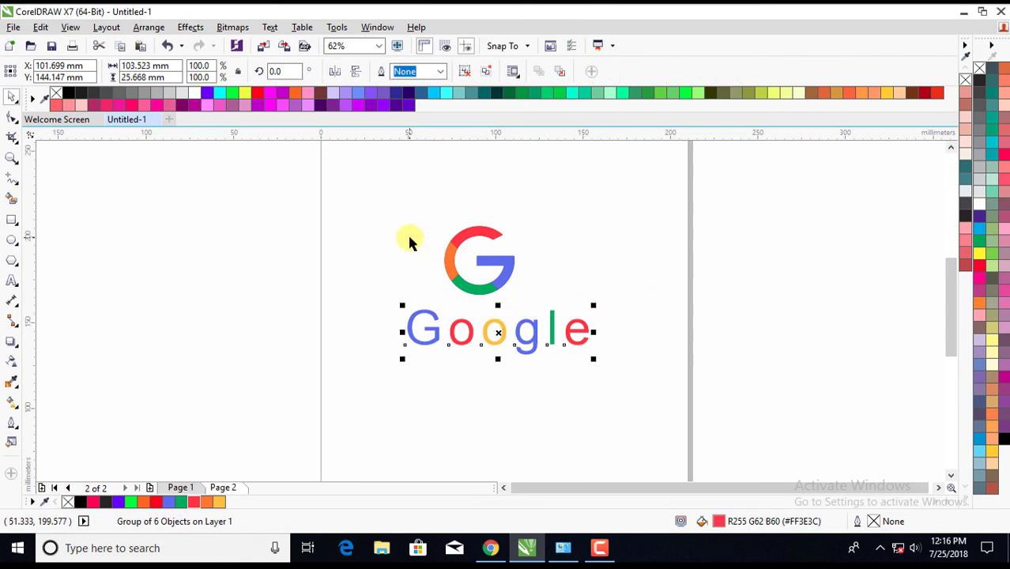
pyautogui.moveTo(383, 219); pyautogui.dragTo(539, 308)
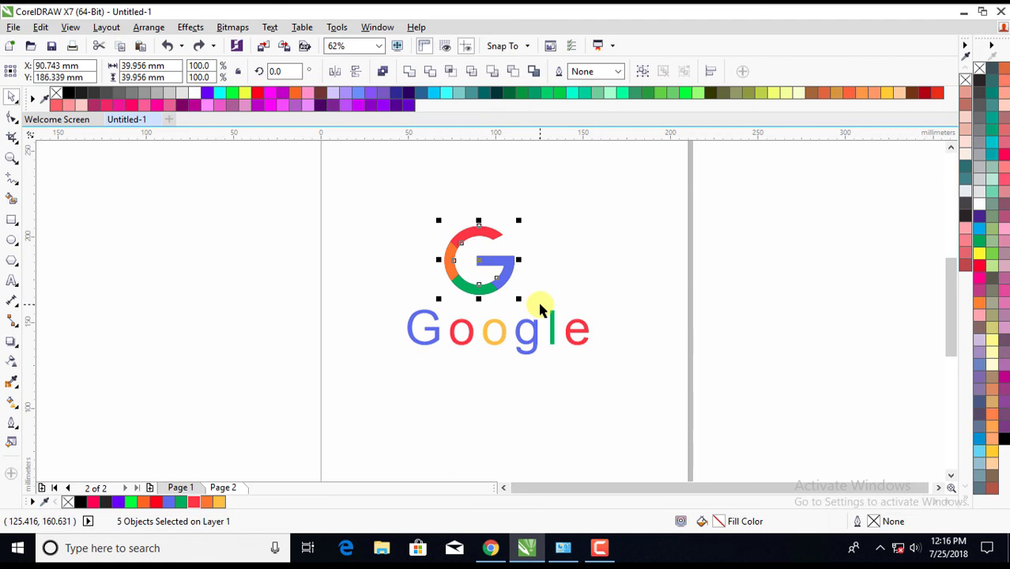
pyautogui.click(642, 71)
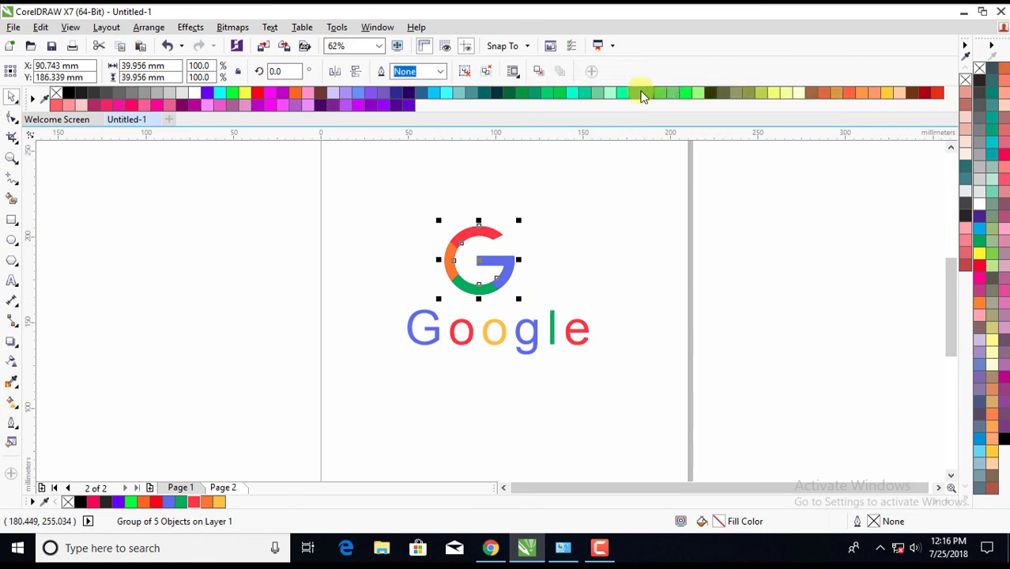
# - Centre the Google wordmark horizontally under the G icon
pyautogui.moveTo(365, 197); pyautogui.dragTo(620, 376)
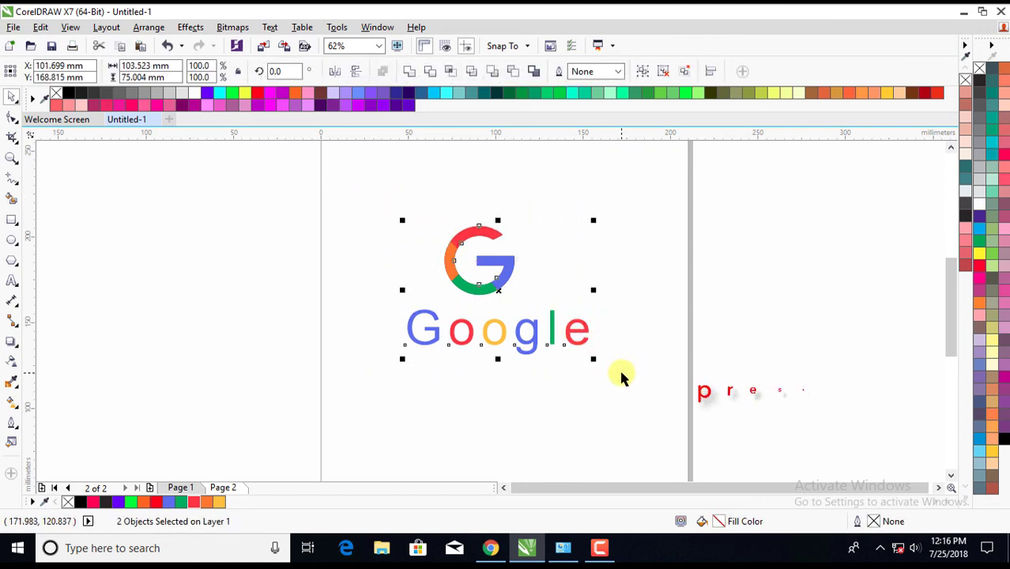
pyautogui.press('c')
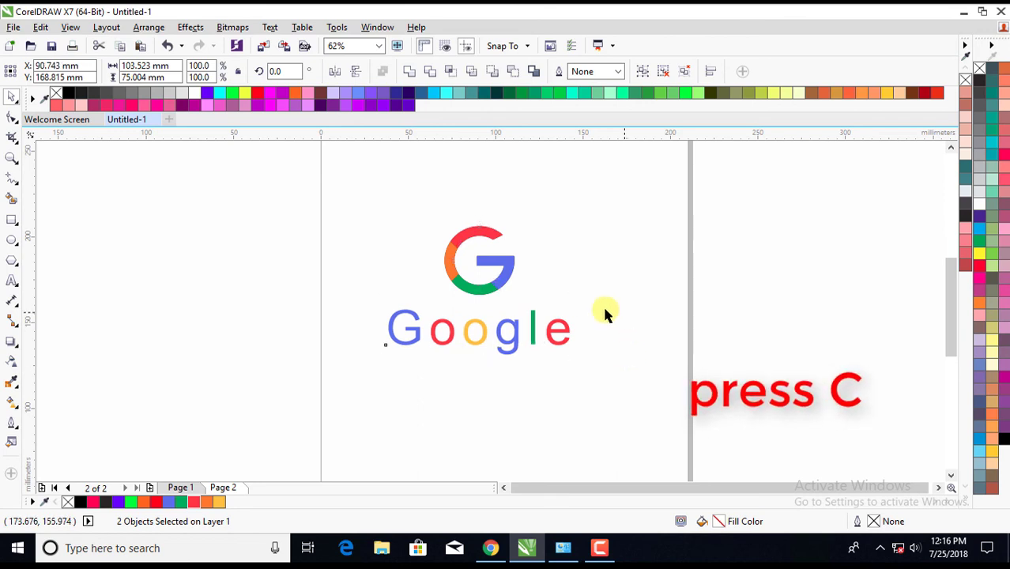
pyautogui.click(602, 303)
pyautogui.scroll(-2, 516, 301)
pyautogui.scroll(2, 488, 293)
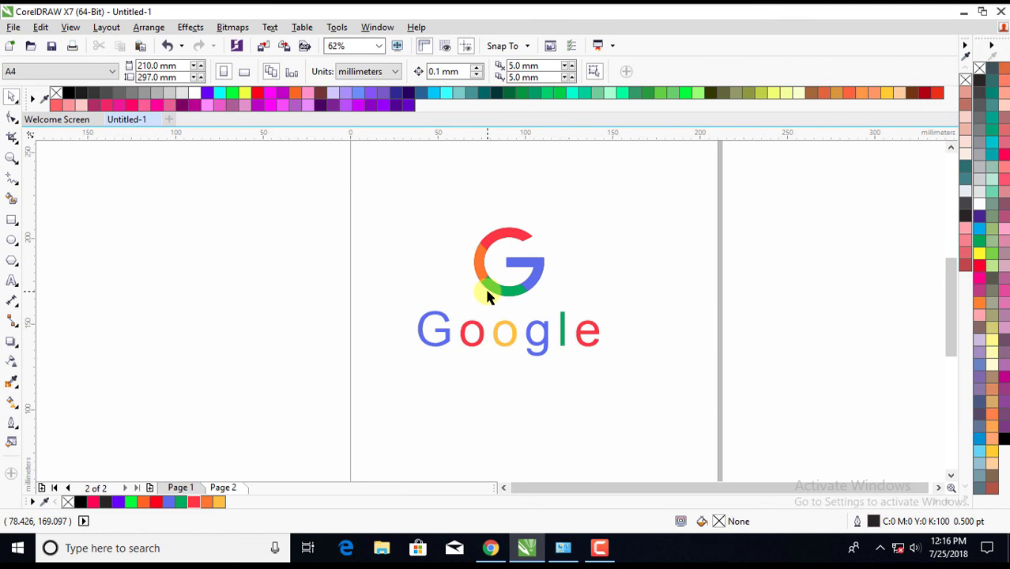
pyautogui.scroll(2, 484, 229)
pyautogui.scroll(2, 488, 232)
pyautogui.scroll(-1, 487, 232)
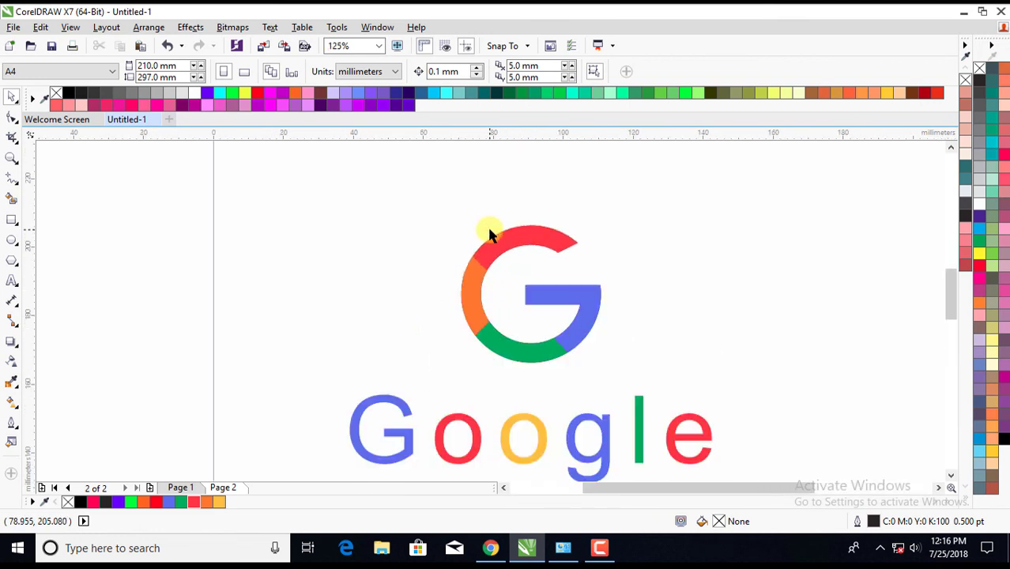
pyautogui.scroll(-1, 489, 225)
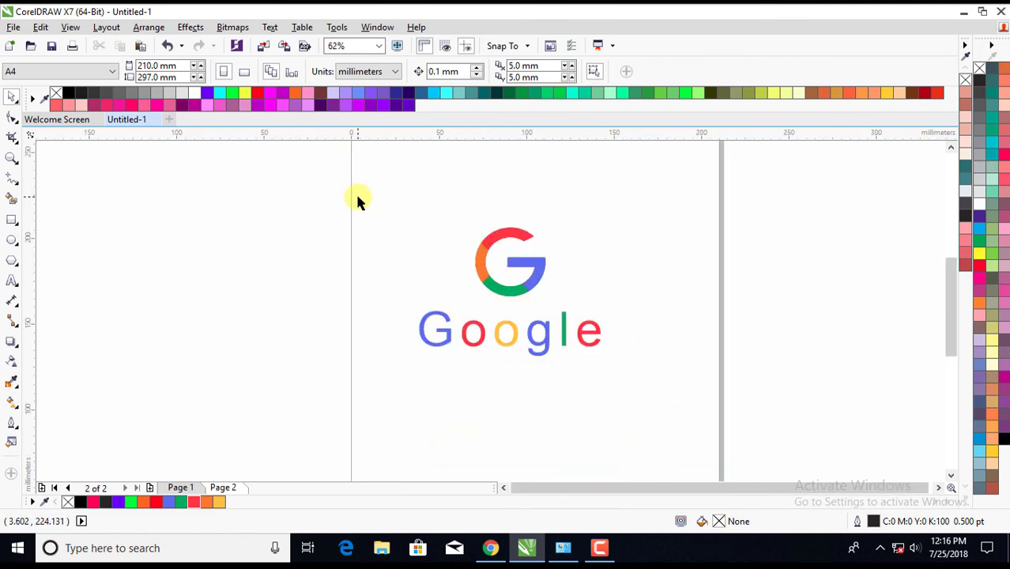